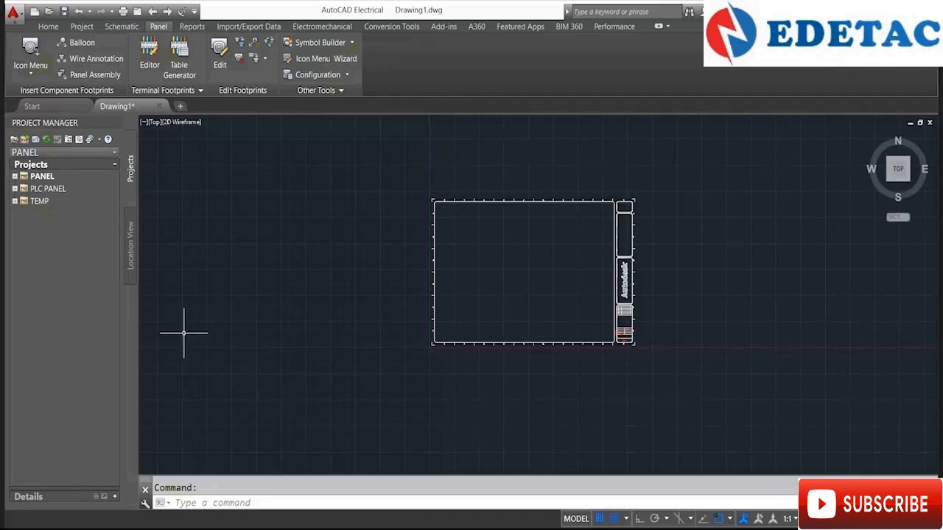
Create a new project named PLC PANEL 2, copying its settings from the iecdemo.wdp project file.
click(24, 139)
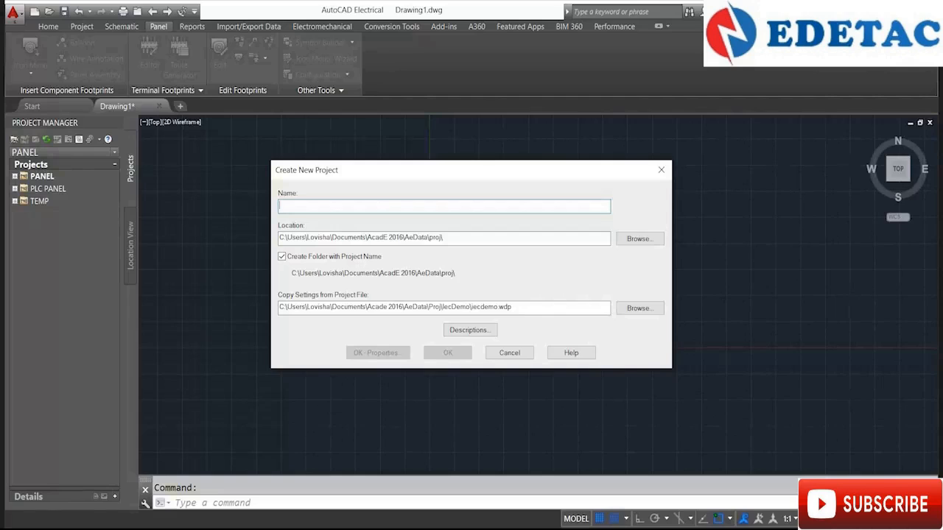
text(pl)
key(BackSpace)
key(BackSpace)
text(PLC)
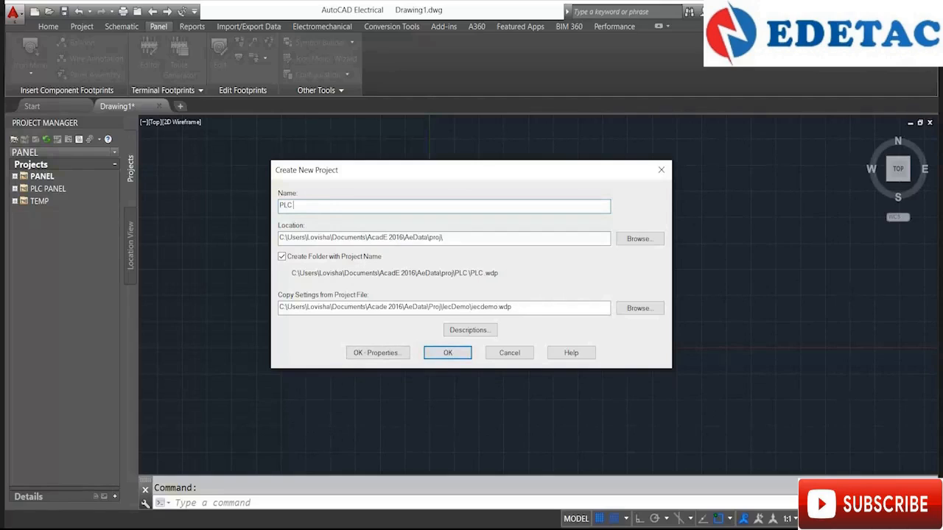
text( PANEL)
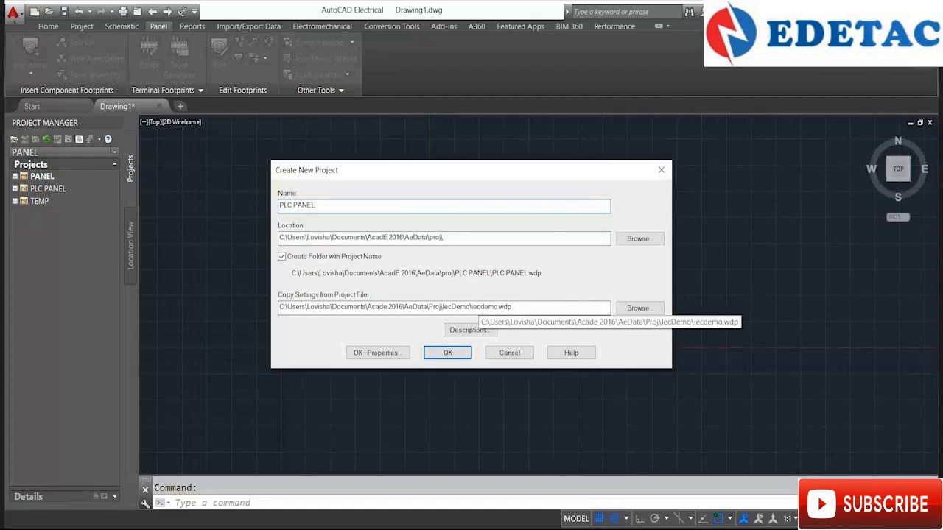
drag(470, 306, 512, 306)
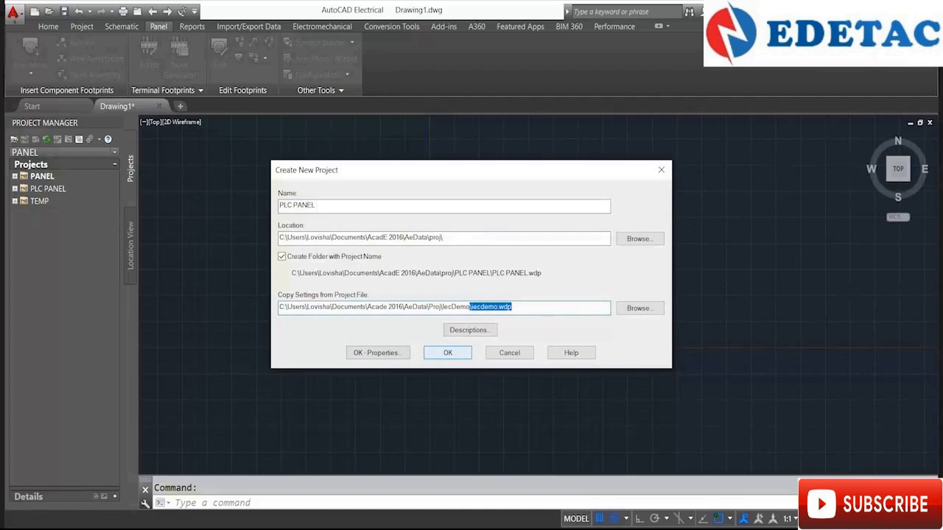
key(Return)
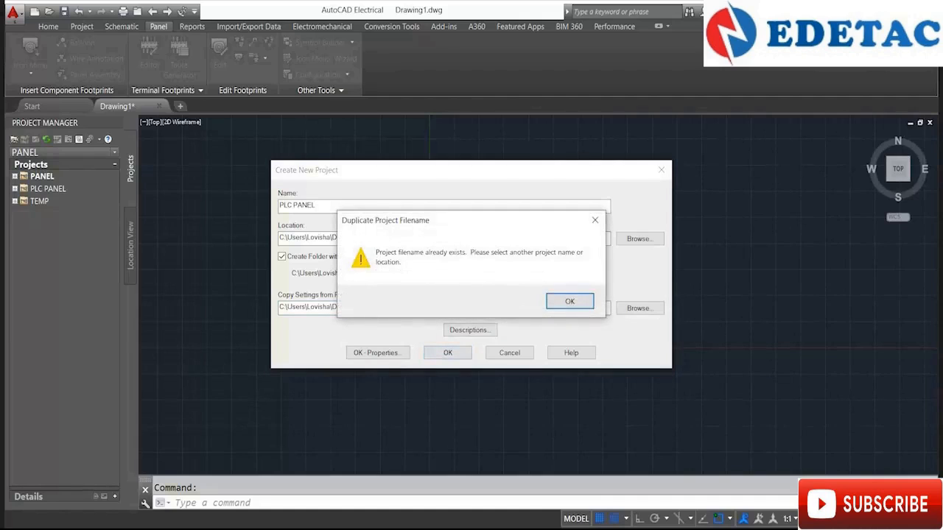
key(Return)
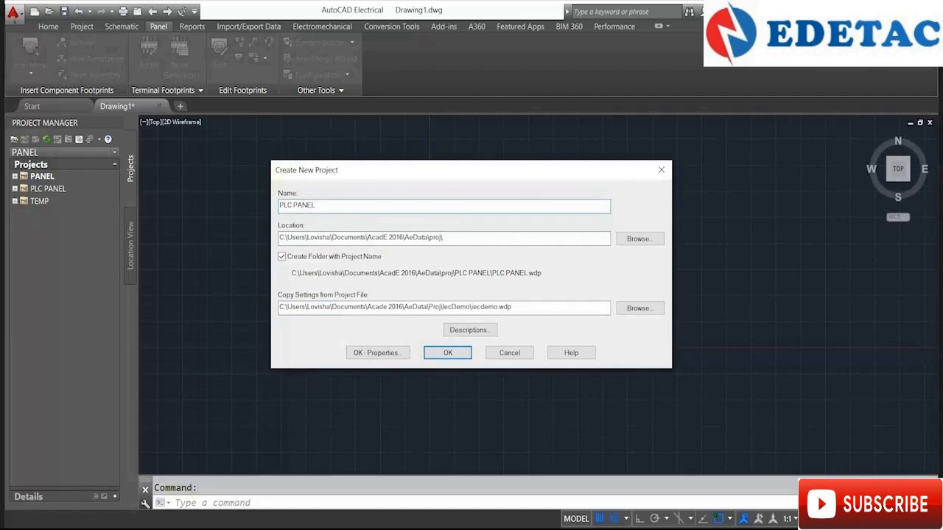
text(2)
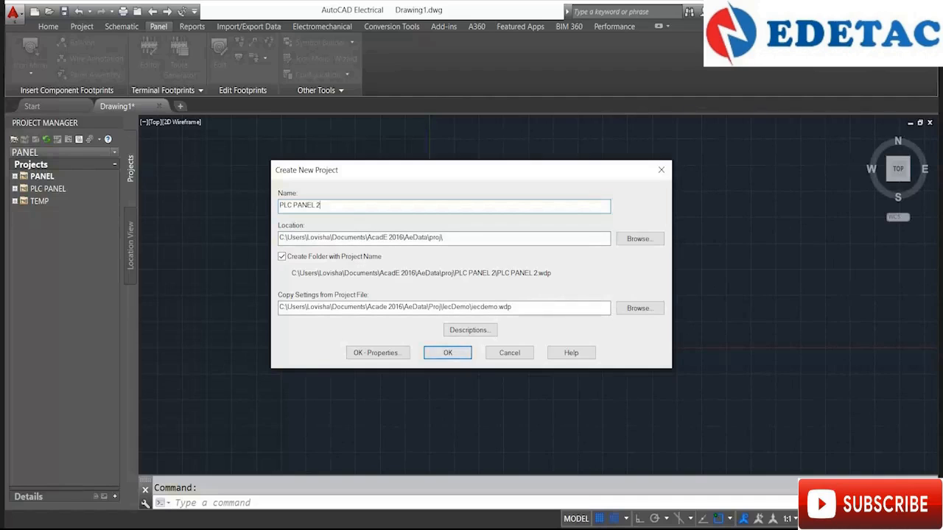
key(Return)
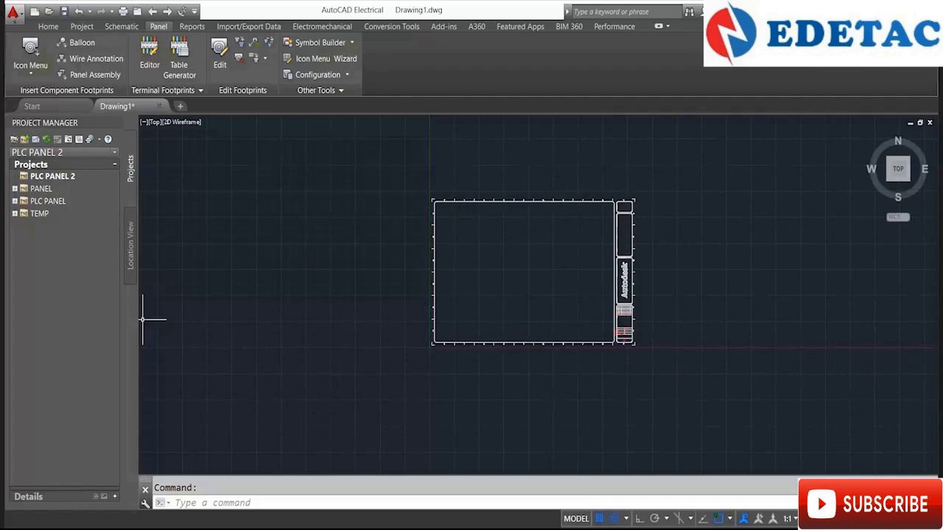
Start a new drawing in the PLC PANEL 2 project named POWER SUPPLY, with sheet value 1 and drawing value 001.
right_click(51, 177)
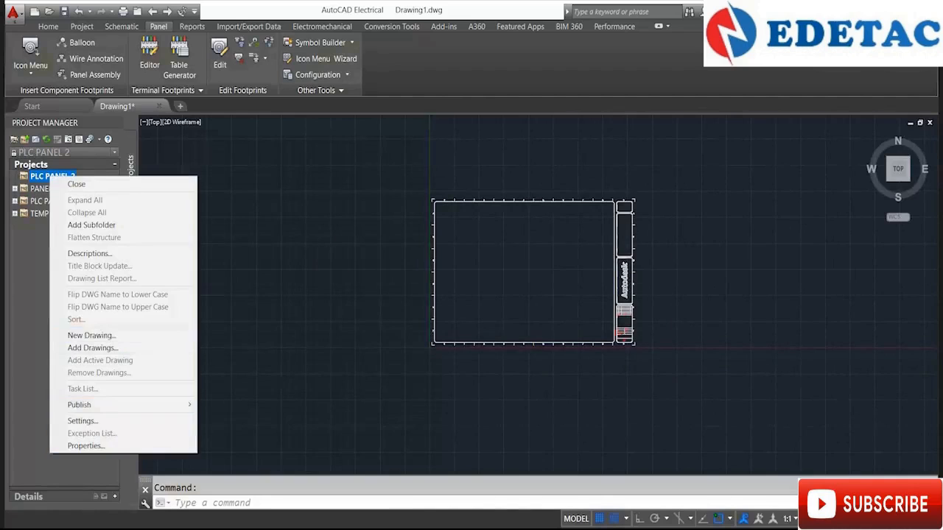
click(91, 336)
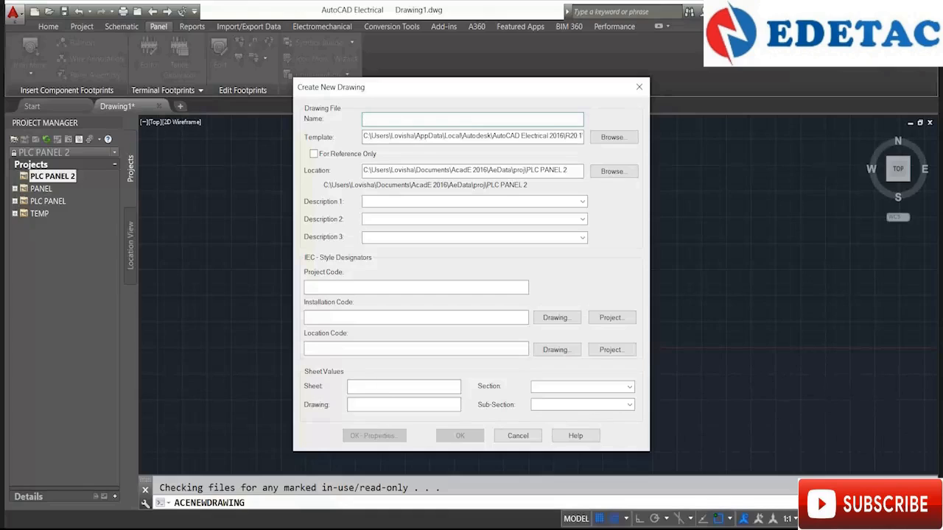
text(POW)
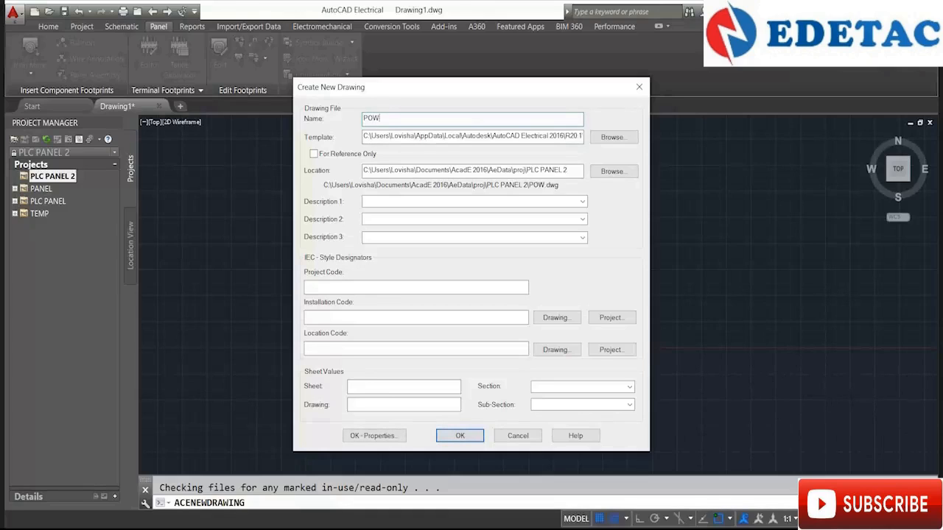
text(ER SUPPLY)
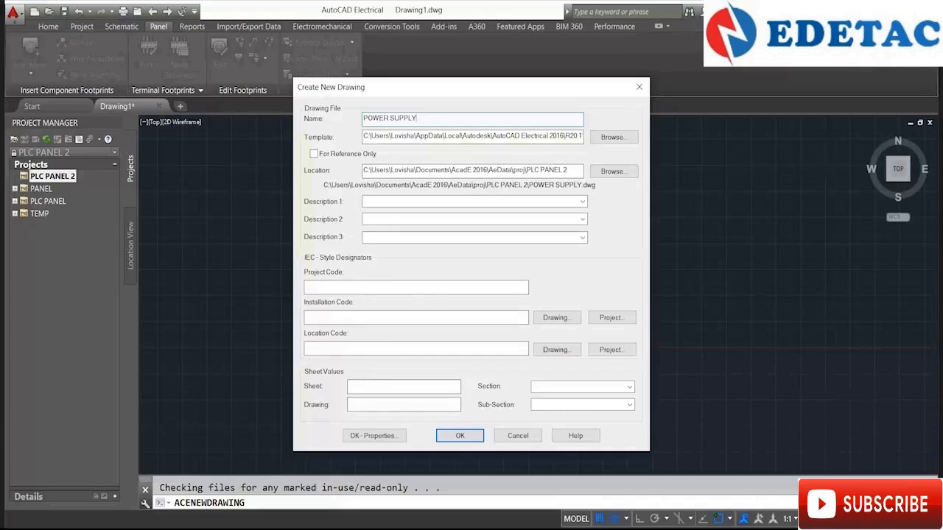
text(1)
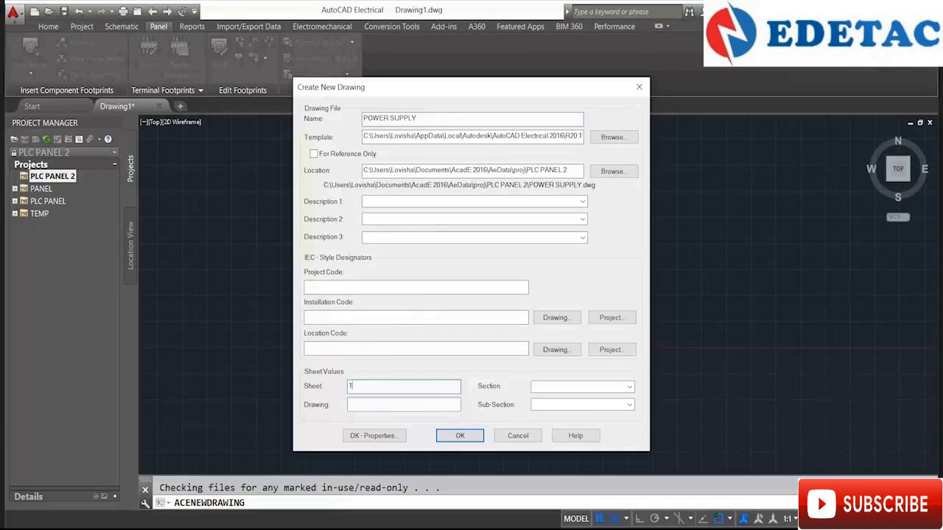
text(001)
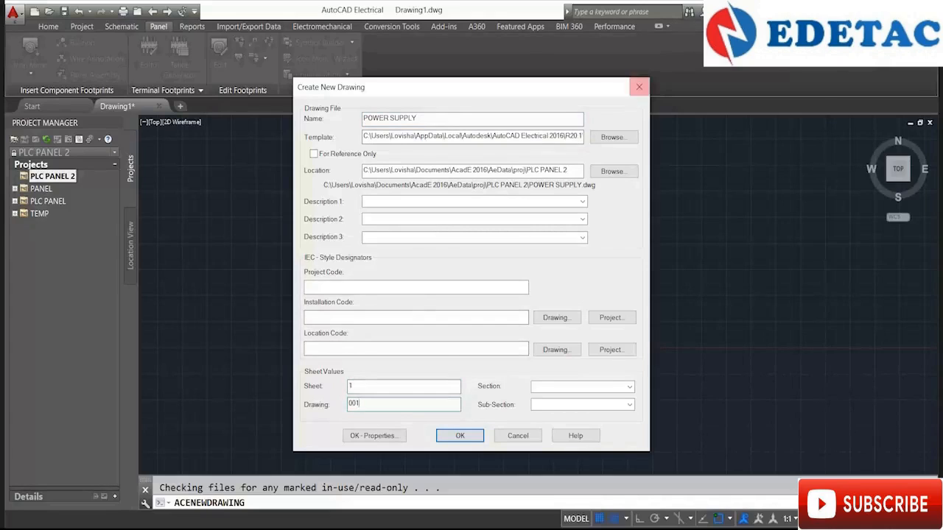
Choose ACAD_ELECTRICAL_IEC as the template for the new POWER SUPPLY drawing.
click(612, 137)
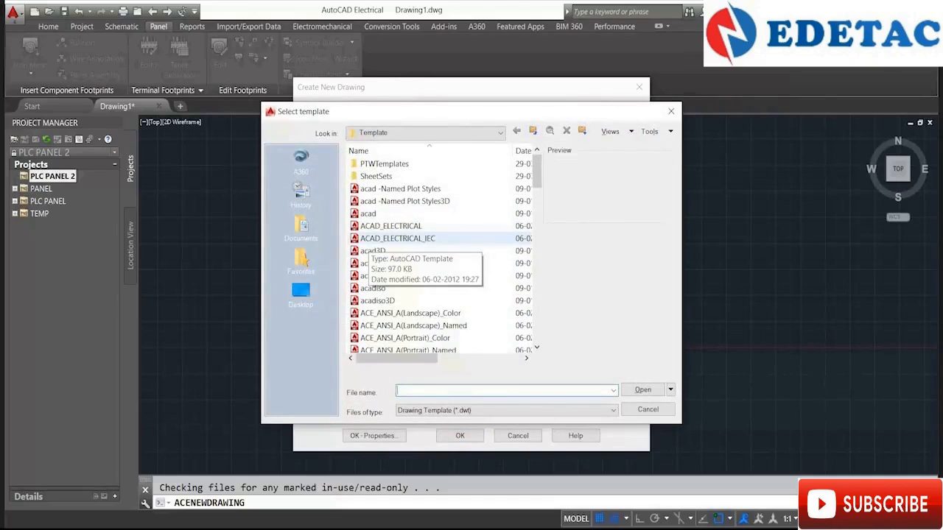
mouse_move(397, 358)
mouse_down()
mouse_move(481, 358)
mouse_move(397, 358)
mouse_up()
click(398, 238)
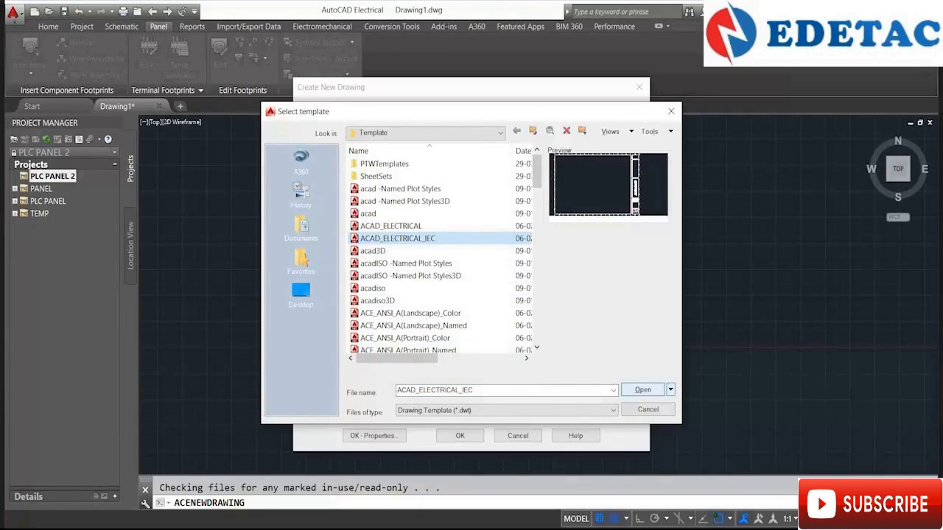
click(642, 389)
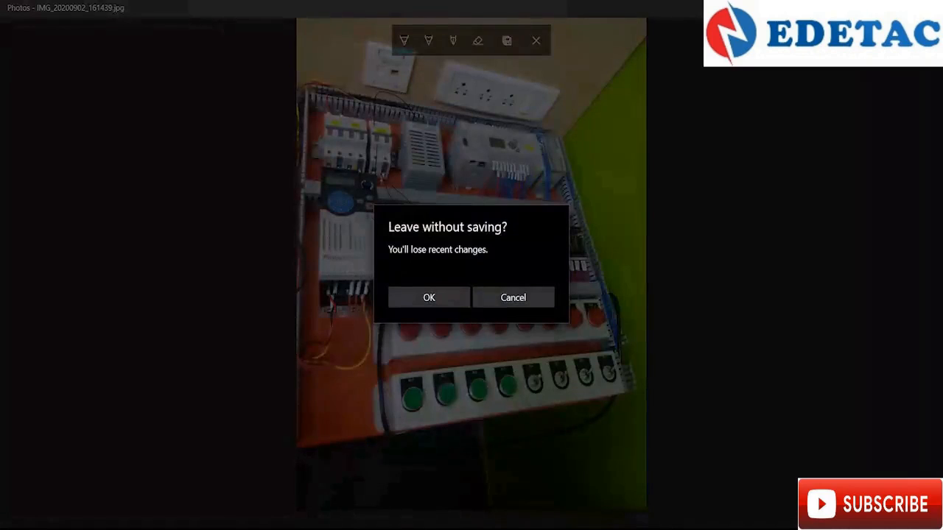
Examine the control panel photo in Photos close up, covering the terminal blocks, circuit breakers, power supply and PowerFlex drive.
click(513, 298)
click(535, 41)
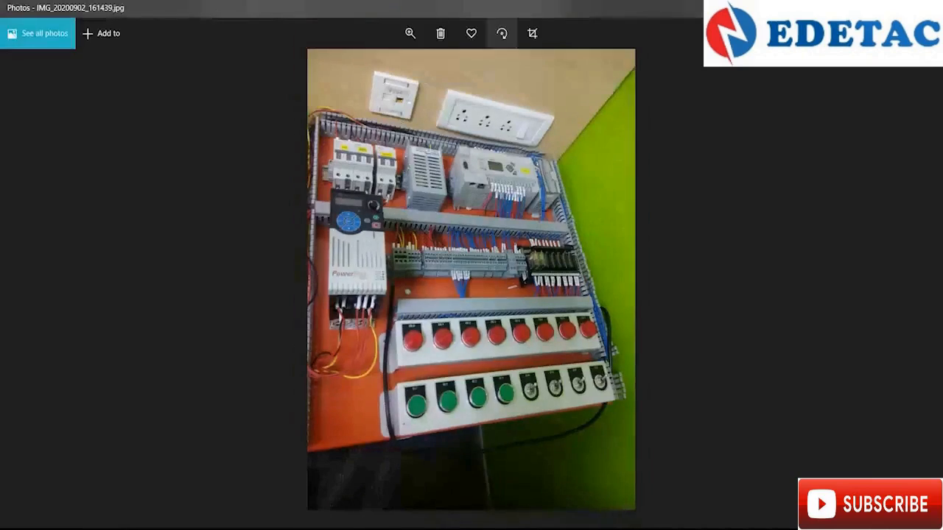
click(411, 33)
drag(352, 67, 382, 67)
drag(324, 171, 487, 329)
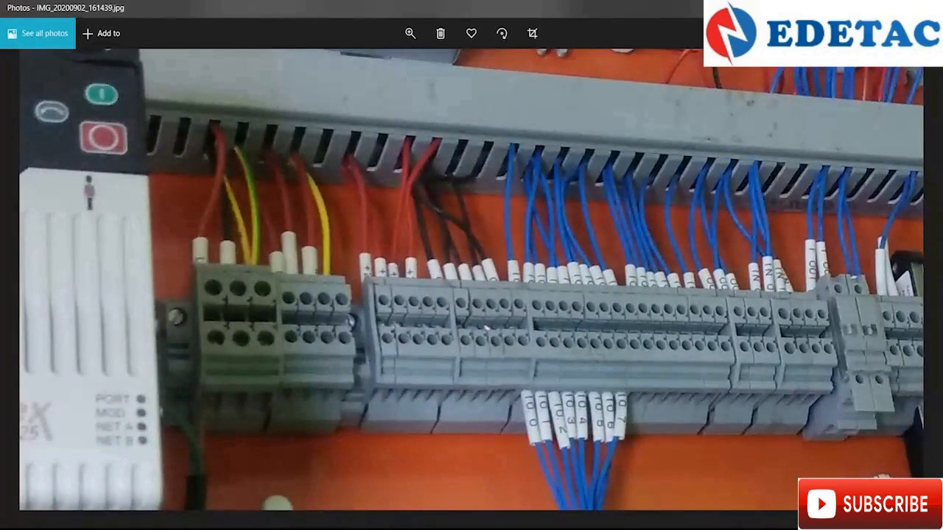
drag(487, 328, 692, 344)
drag(551, 114, 647, 409)
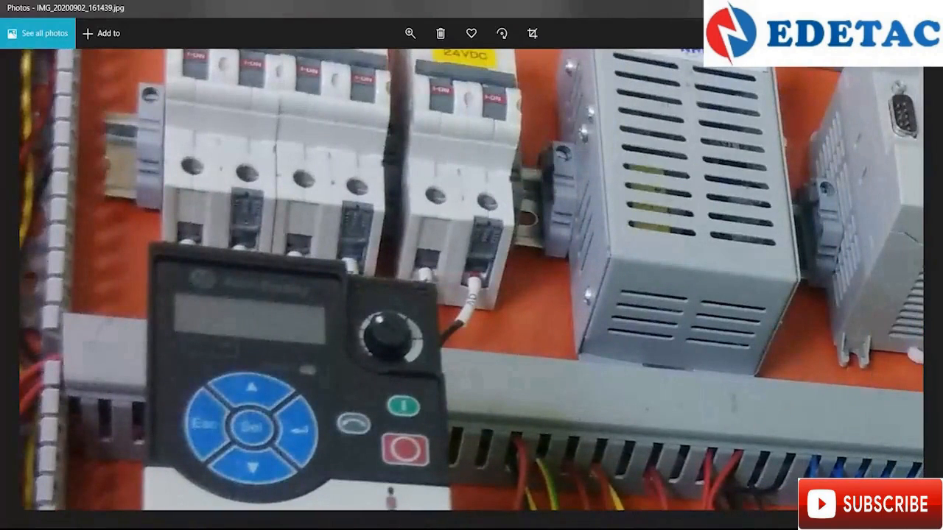
drag(647, 410, 525, 87)
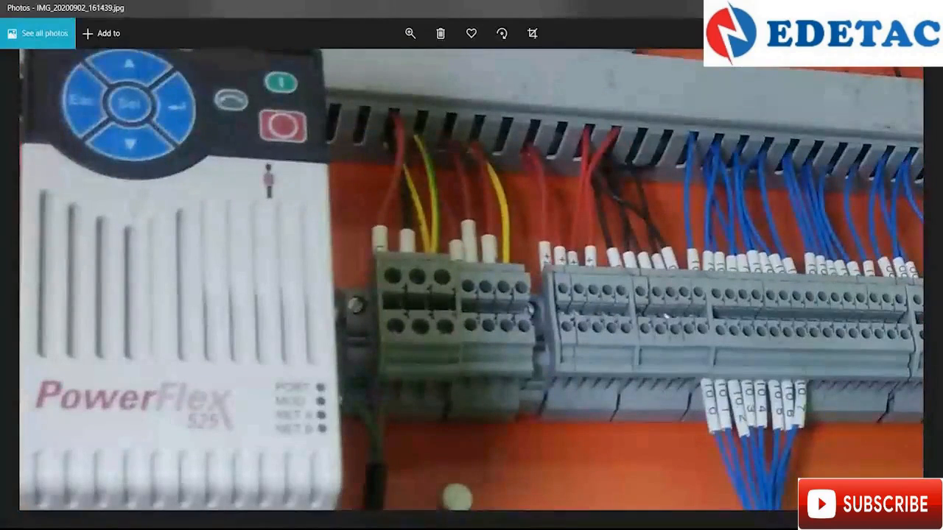
drag(666, 317, 663, 173)
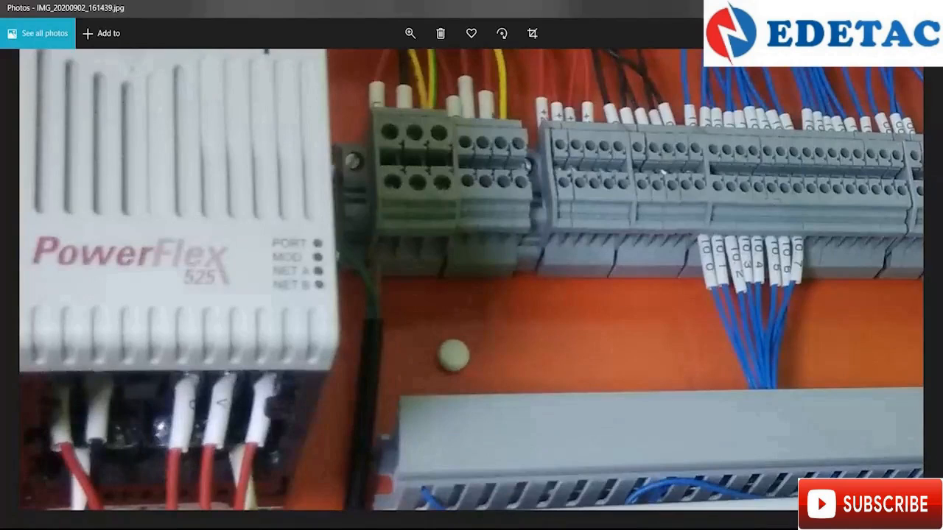
Switch back to POWER SUPPLY.dwg in AutoCAD Electrical and set the project's ladder width to 40, multi-wire spacing to 45 and format referencing to X-Y Grid.
click(377, 528)
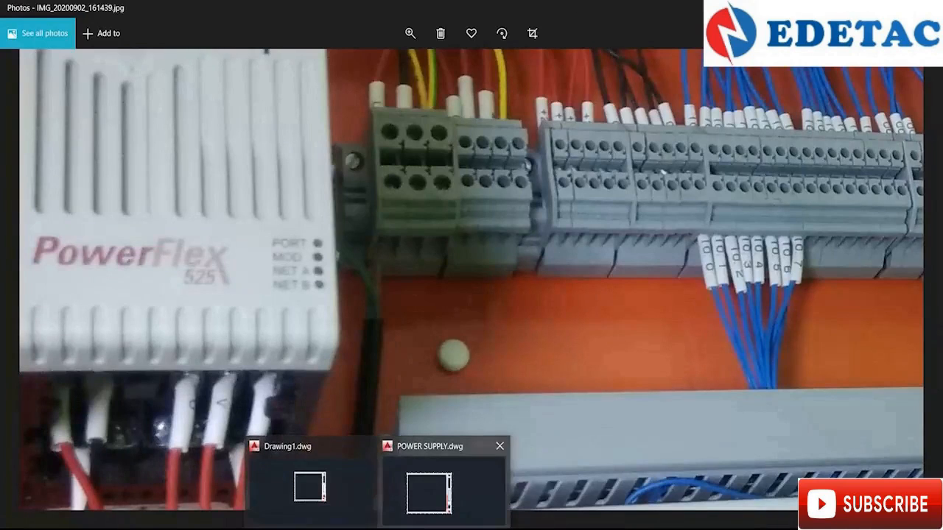
click(429, 486)
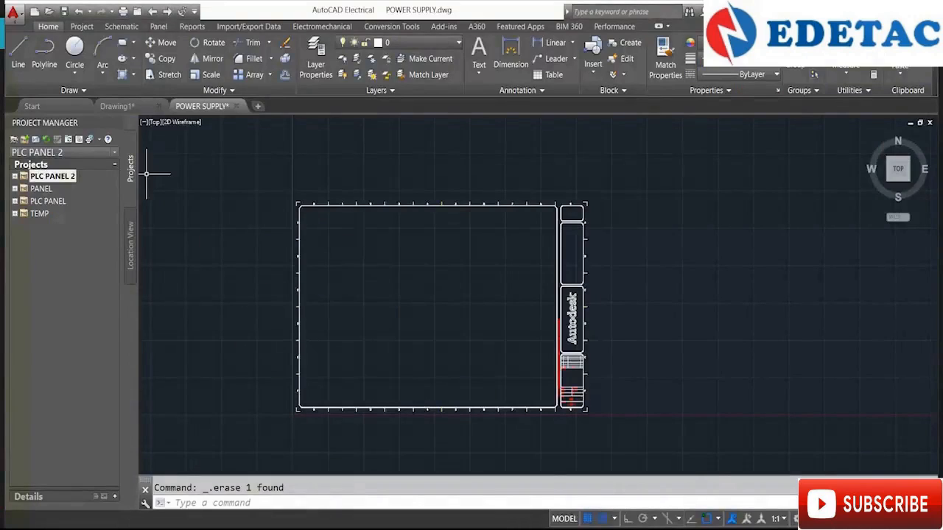
click(14, 176)
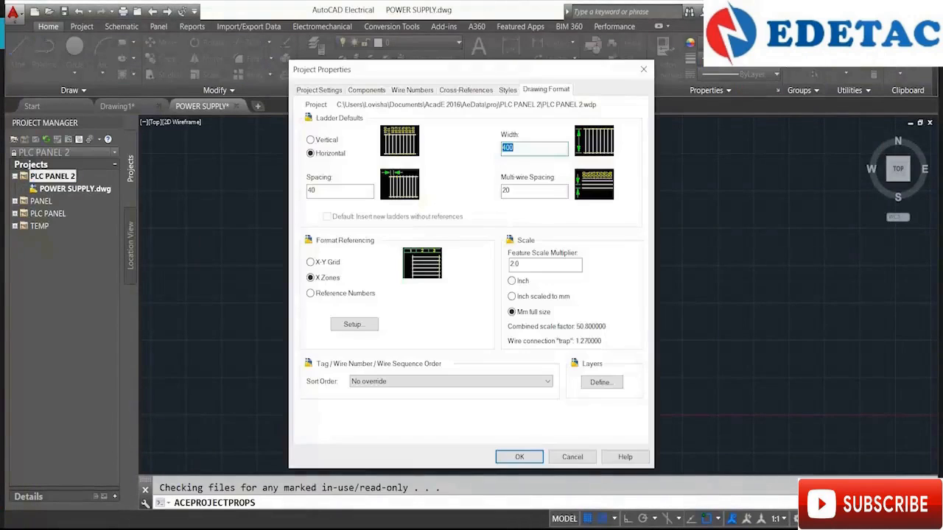
text(40)
key(Tab)
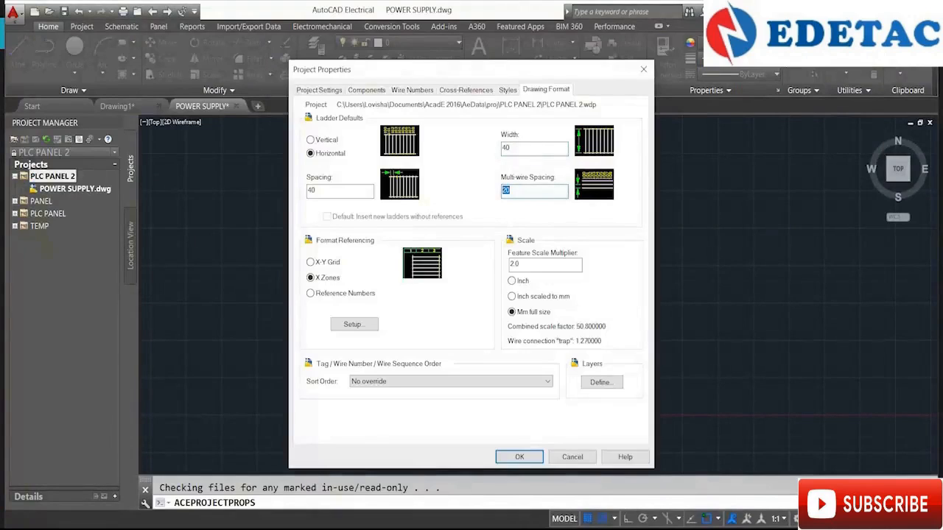
text(45)
click(310, 263)
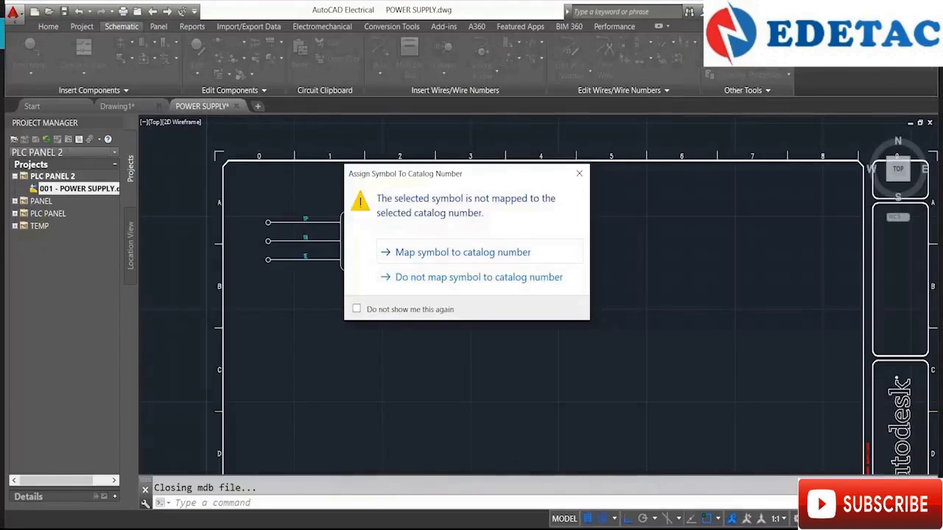
Leave the first breaker's symbol unmapped to its catalog number and insert another circuit breaker directly below it on the second wire.
click(478, 277)
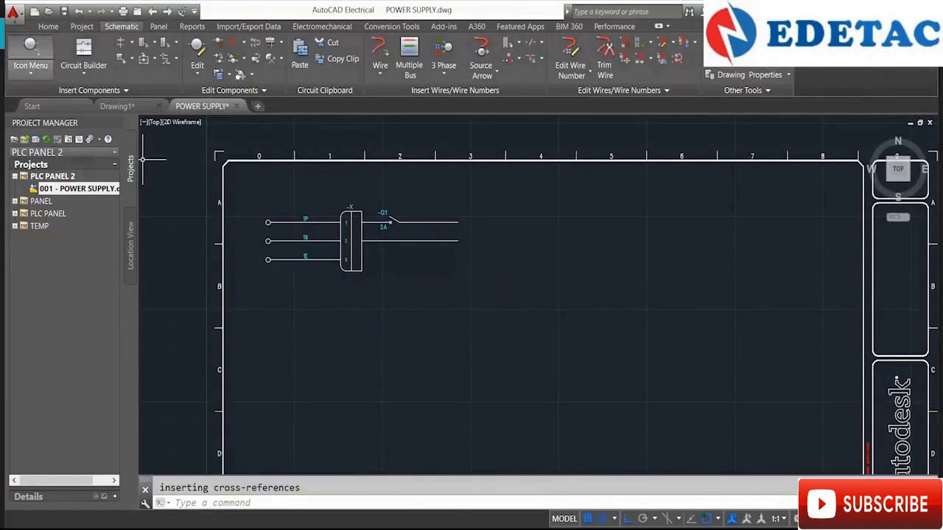
click(30, 73)
click(48, 95)
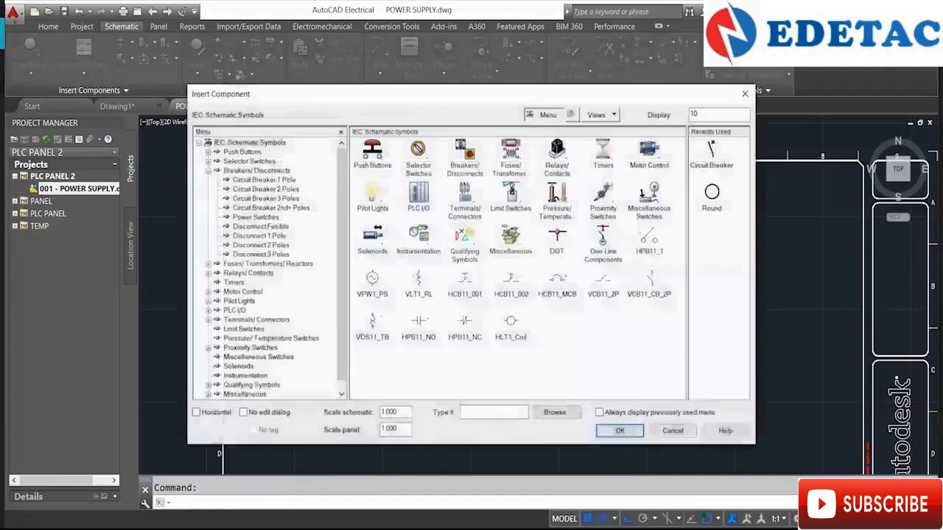
click(710, 157)
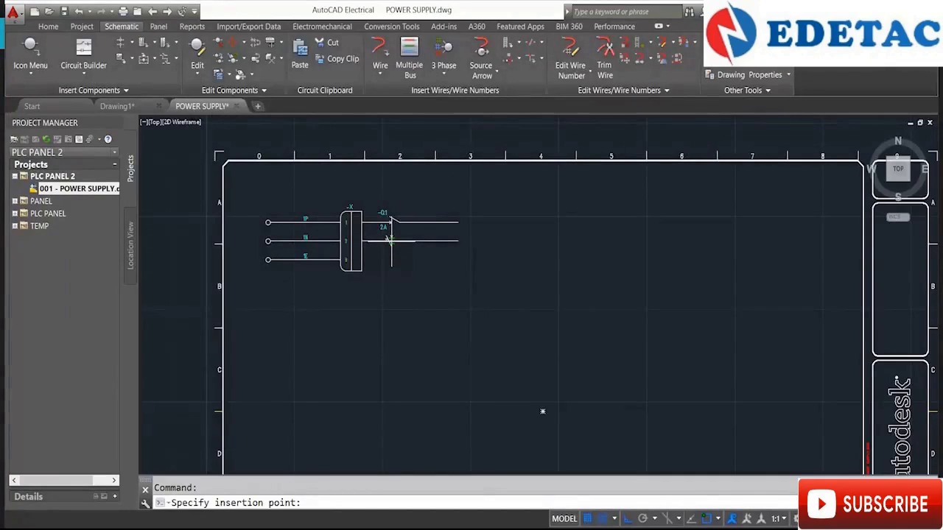
click(394, 222)
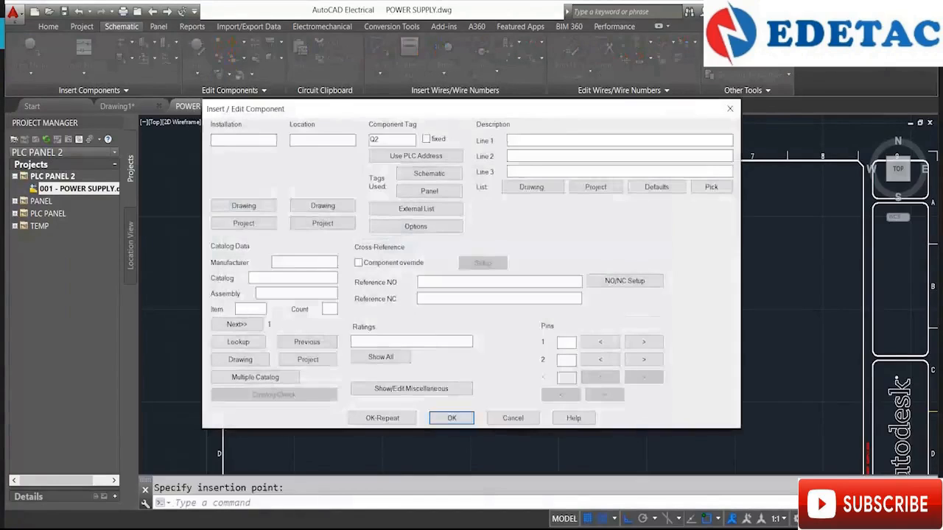
Assign EATON catalog number EGH1016FFG to the second breaker, Q2, and set its rating to 2A.
click(238, 342)
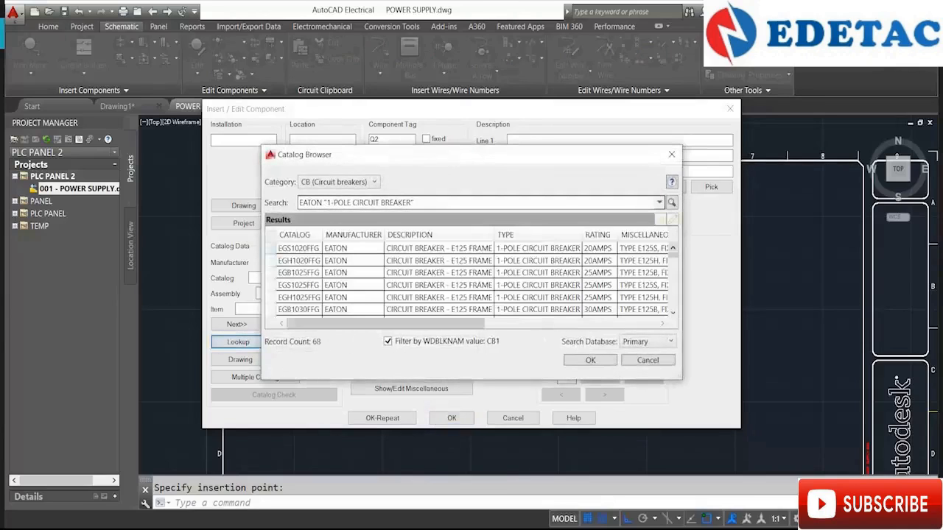
drag(673, 255, 672, 305)
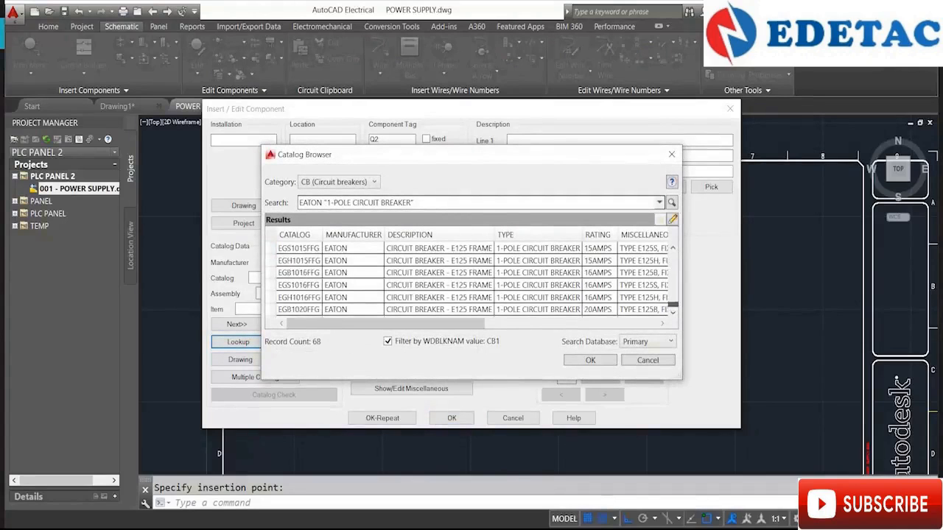
click(598, 298)
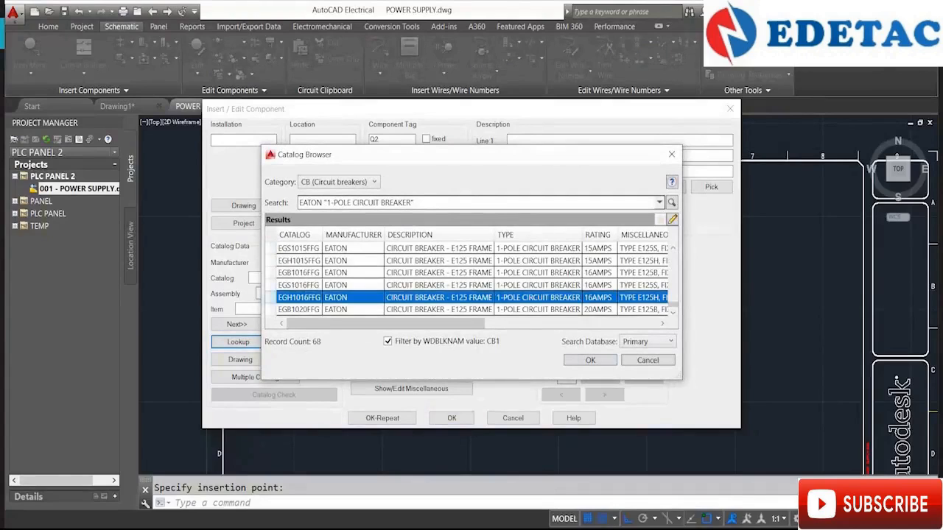
click(590, 361)
click(359, 340)
key(BackSpace)
key(BackSpace)
text(2A)
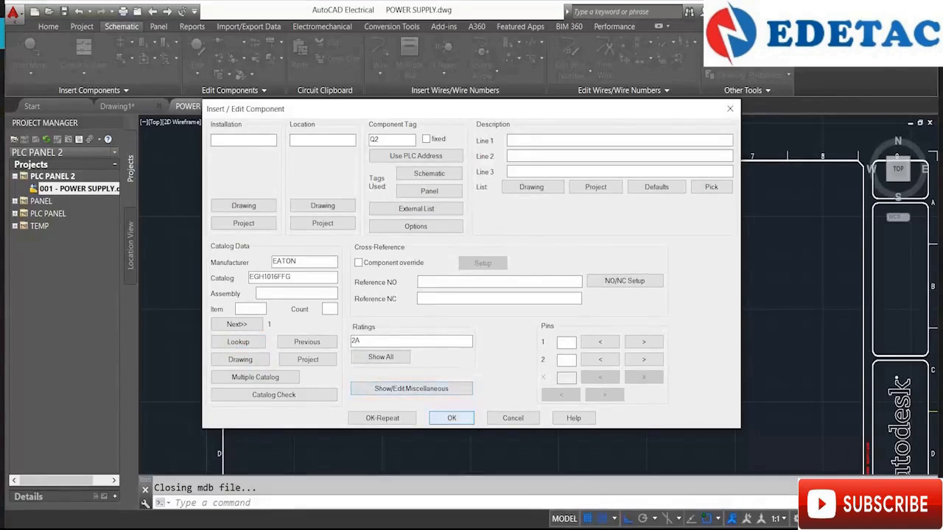
click(451, 418)
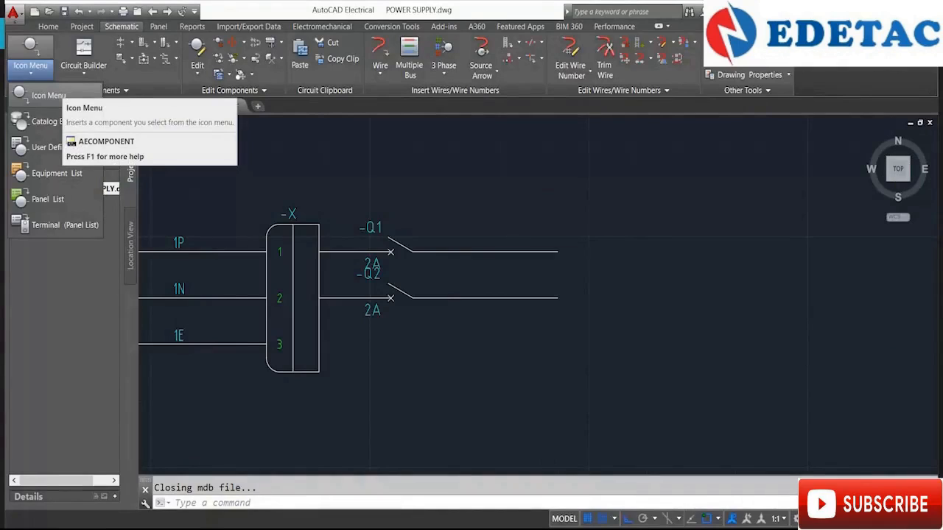
Insert a Power Source 1 Phase symbol at the ends of the two wires coming from the breakers.
click(48, 95)
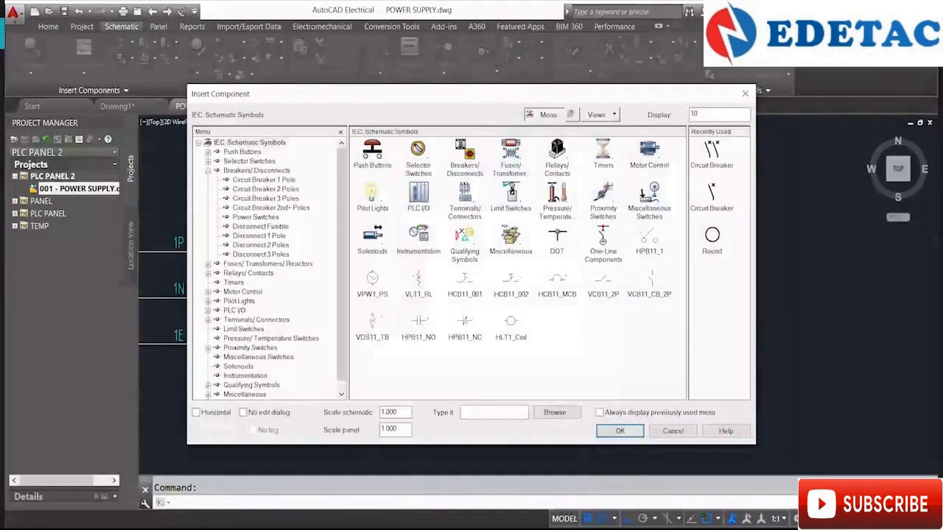
scroll(269, 268, down, 1)
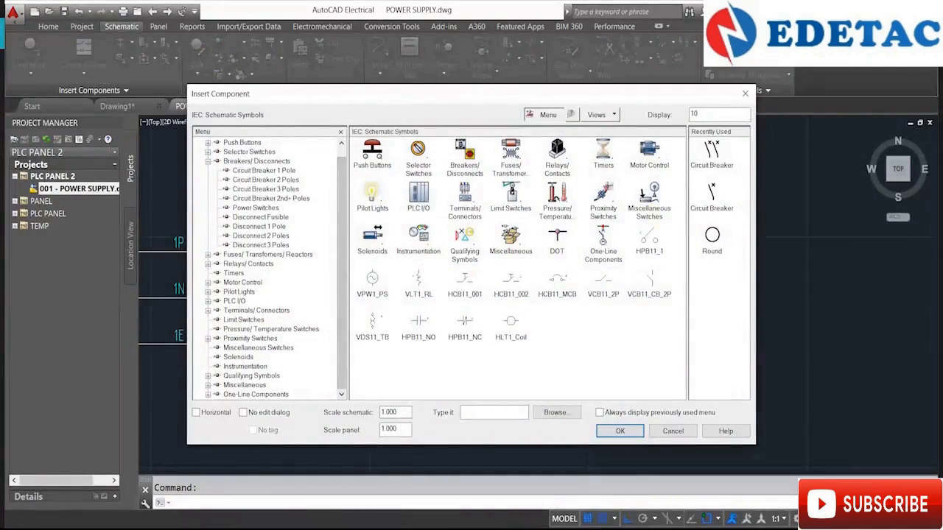
click(244, 385)
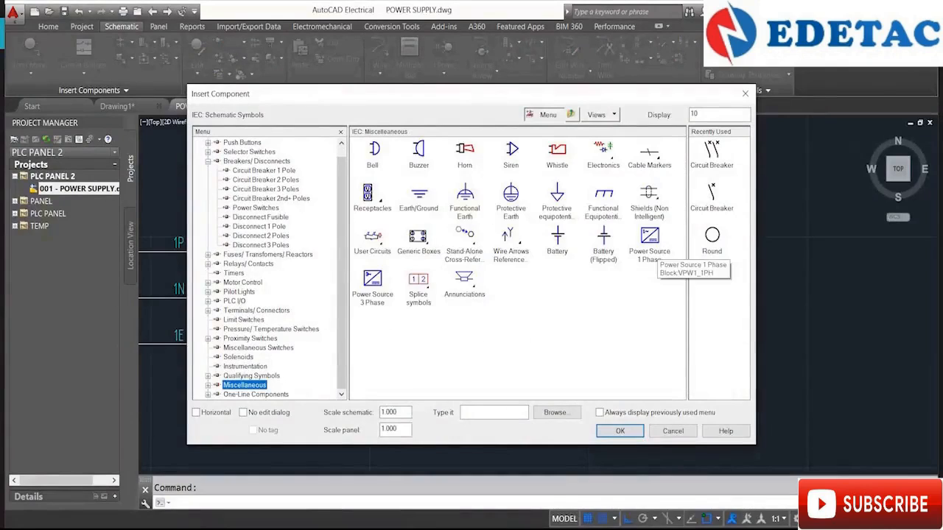
click(649, 239)
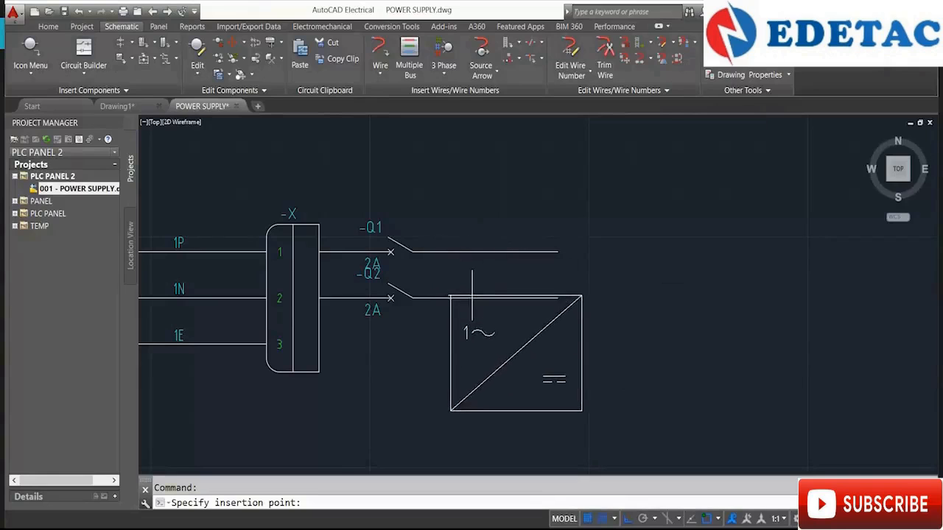
click(465, 252)
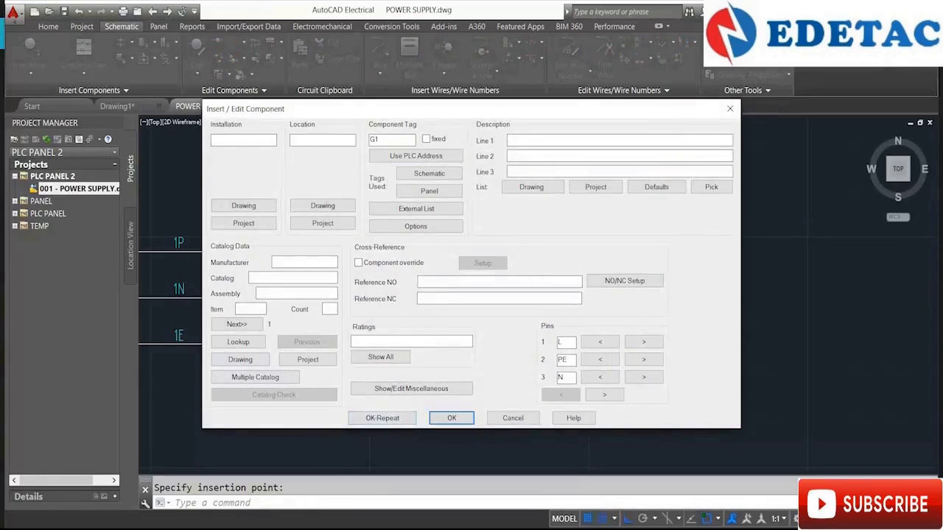
Assign the BURKLIN 24VDC/6A power supply, catalog 25 K 4190, to the power source and map the symbol to that catalog number.
click(238, 342)
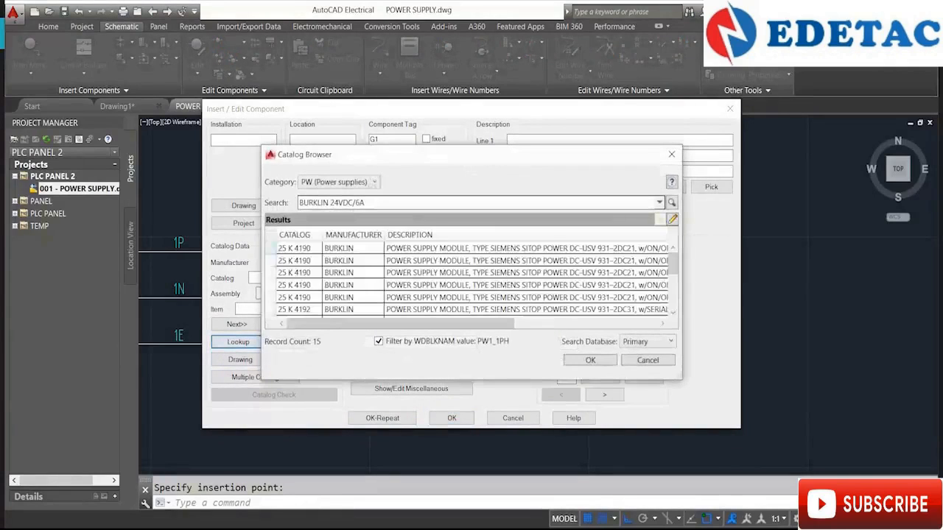
drag(400, 323, 439, 323)
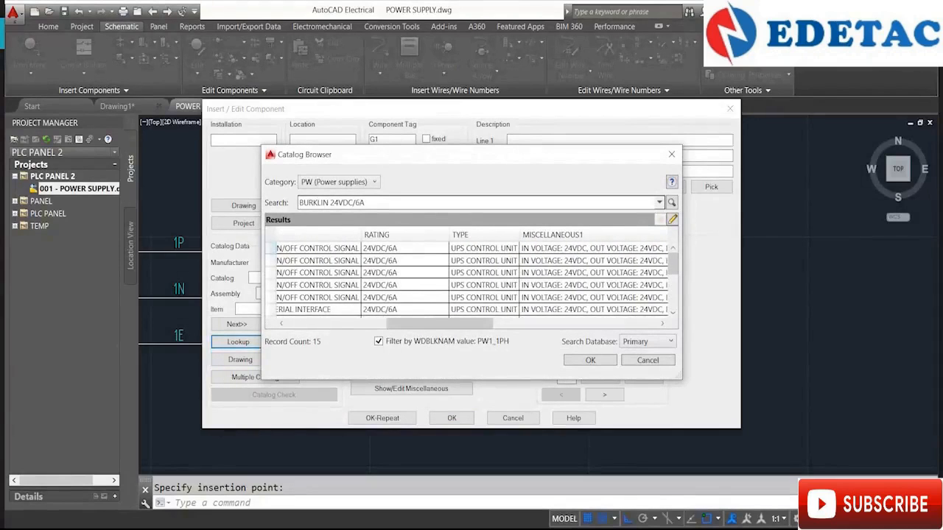
drag(673, 264, 673, 280)
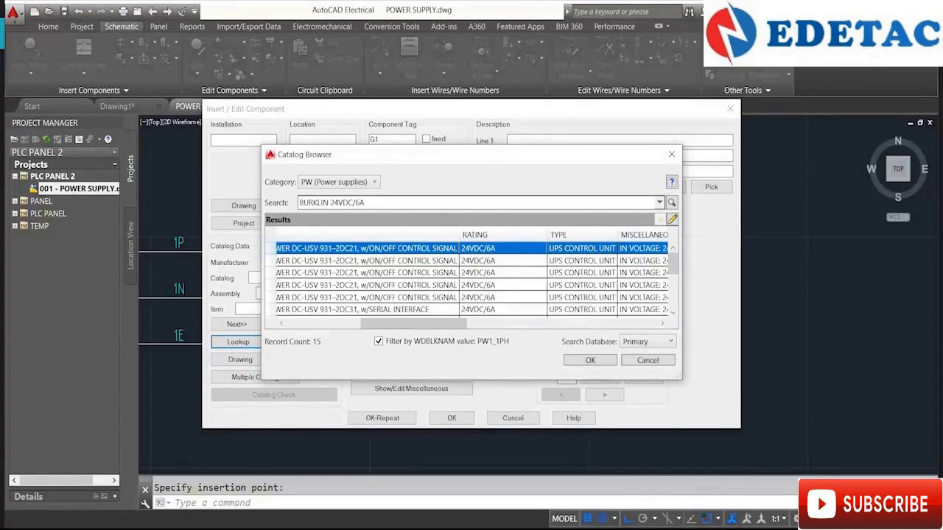
click(590, 361)
click(484, 245)
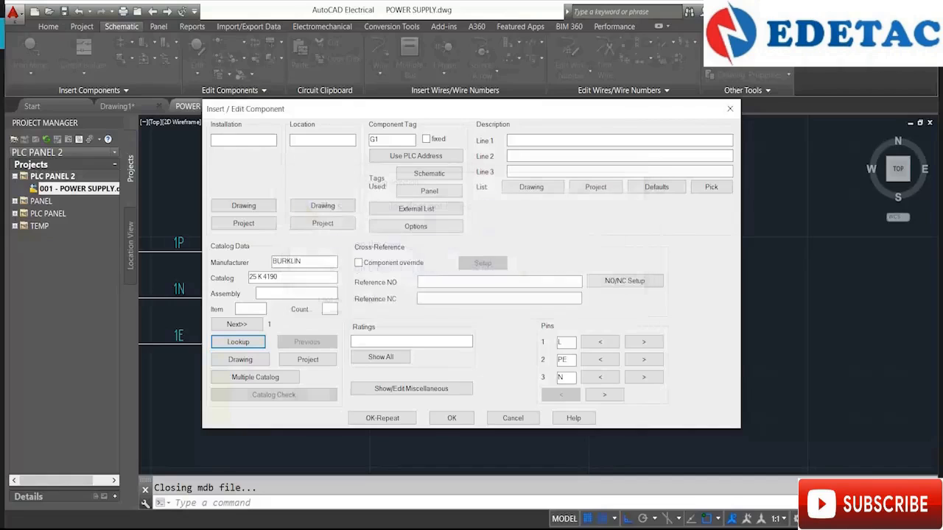
click(452, 418)
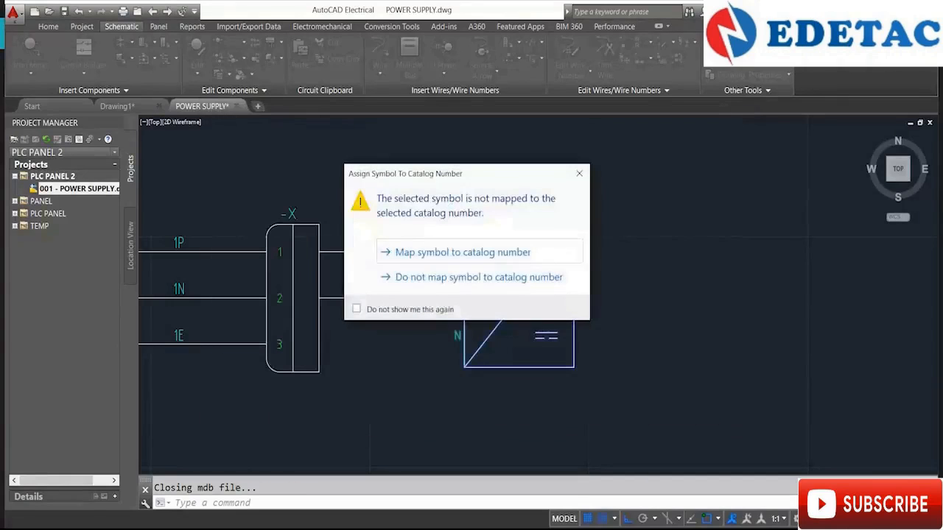
click(463, 252)
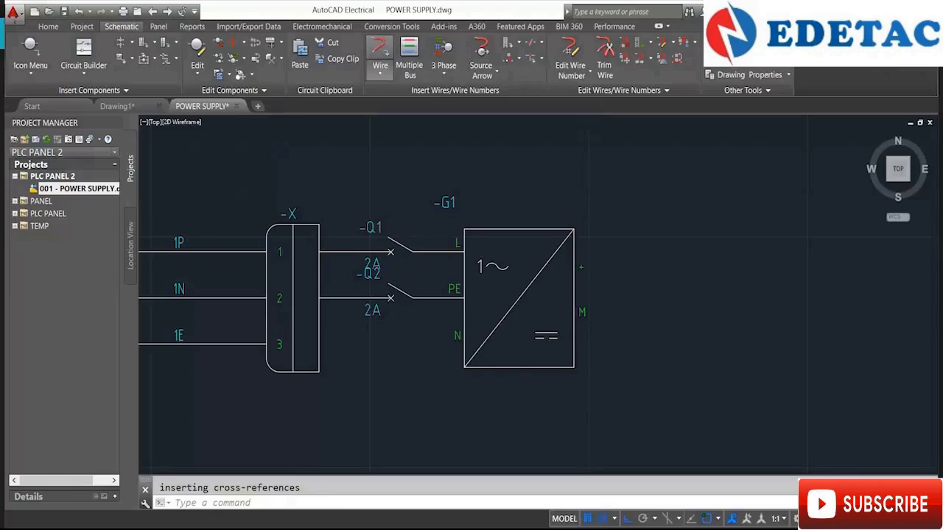
Draw a wire from connector pin 3 to the power supply's N terminal.
click(380, 53)
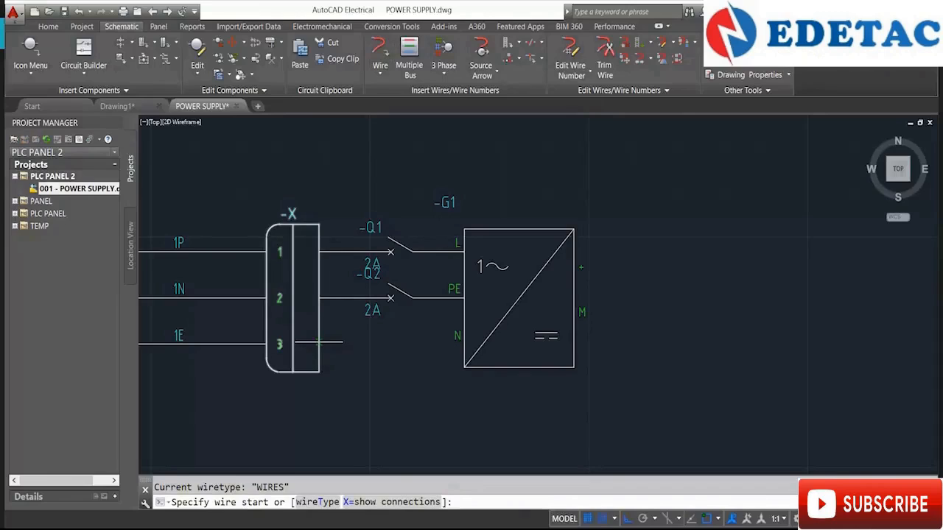
click(319, 342)
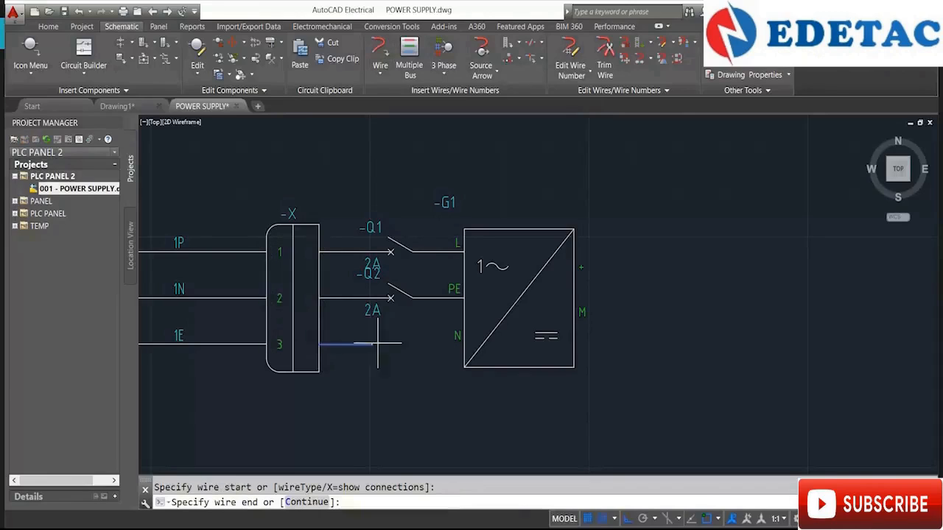
click(462, 343)
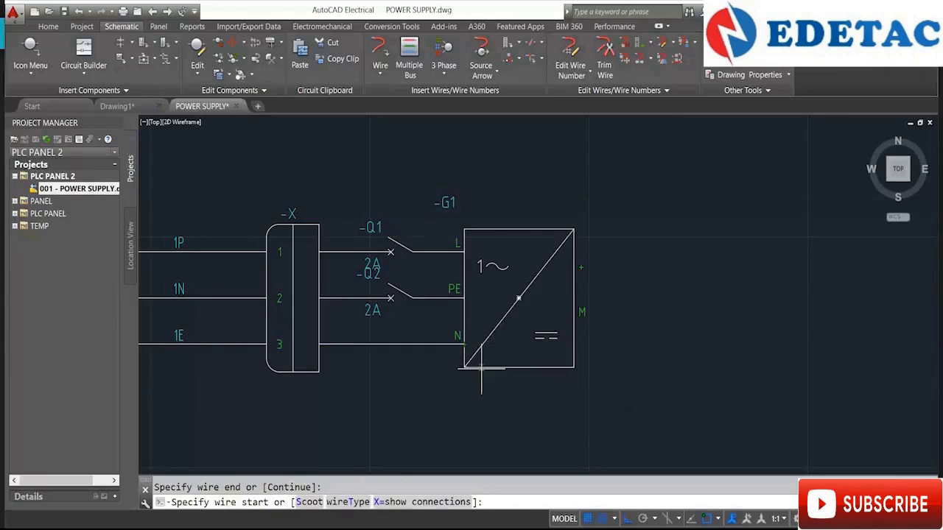
Draw two horizontal wires outward from the power supply's + and M output terminals.
scroll(473, 351, up, 8)
scroll(420, 310, down, 8)
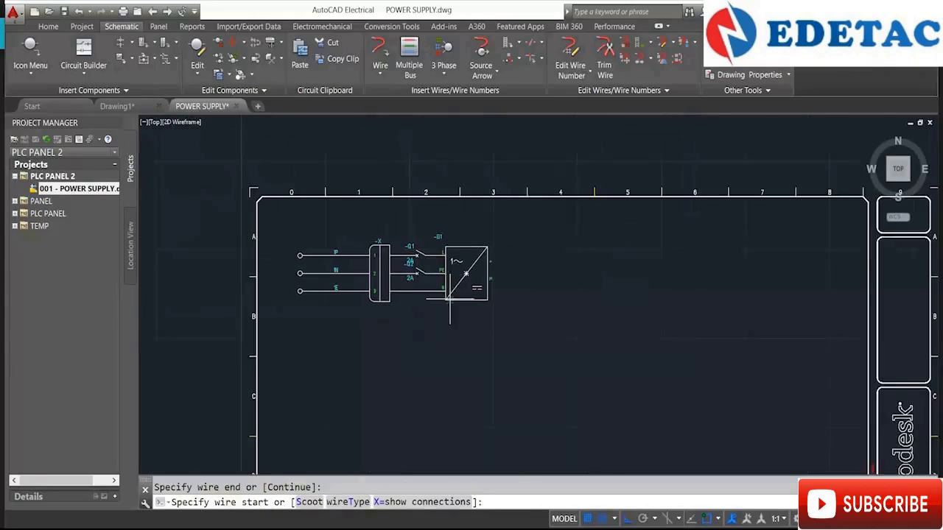
scroll(449, 266, up, 4)
scroll(457, 255, up, 4)
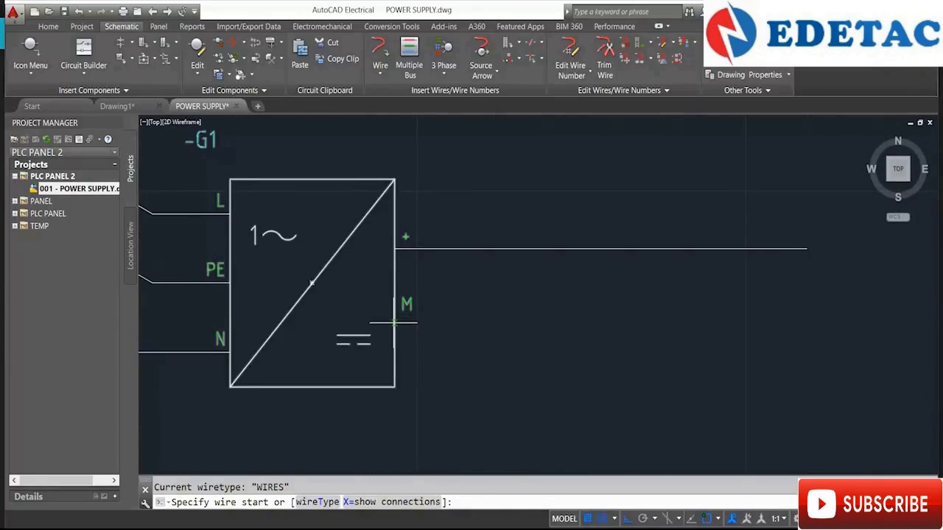
click(395, 317)
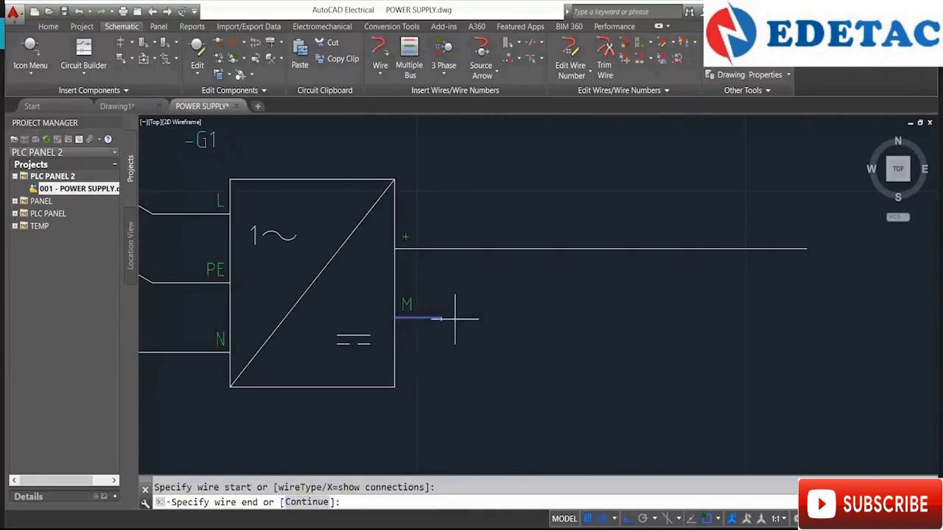
click(811, 317)
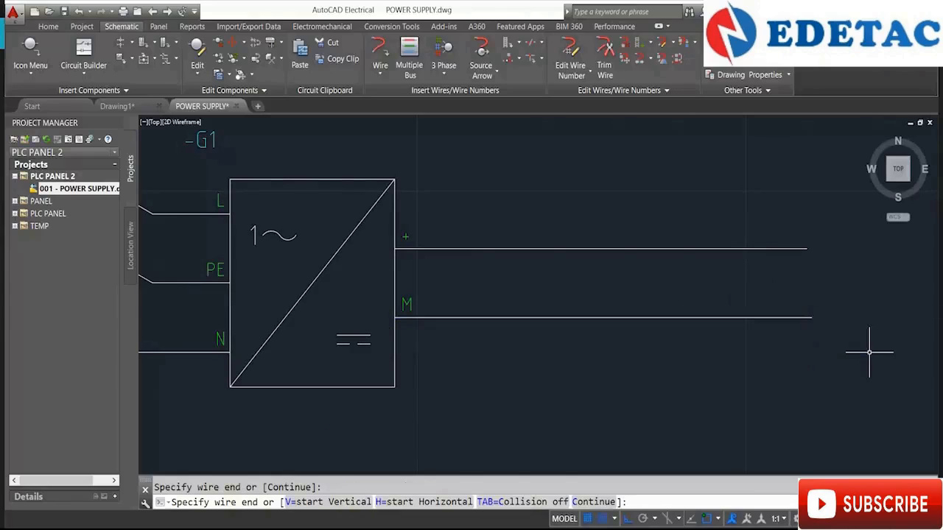
key(Escape)
Insert the recently used single-pole circuit breaker on both power supply output wires with a component fence crossing them.
scroll(813, 254, up, 3)
scroll(796, 289, down, 2)
middle_drag(611, 355, 751, 307)
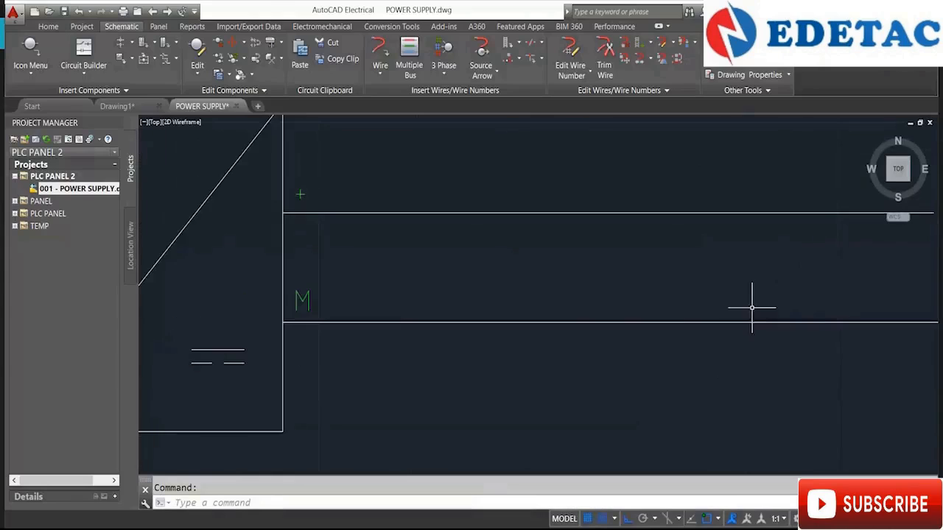
scroll(531, 291, down, 2)
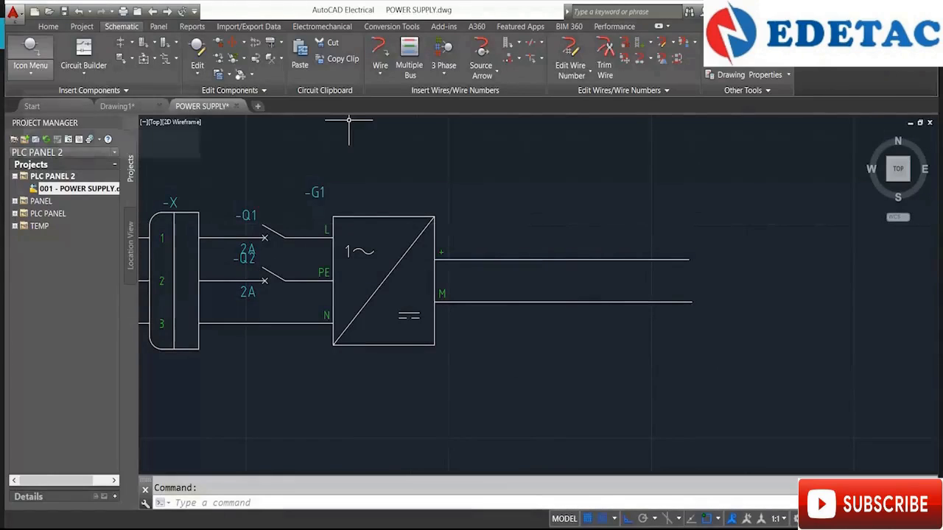
click(30, 69)
click(121, 42)
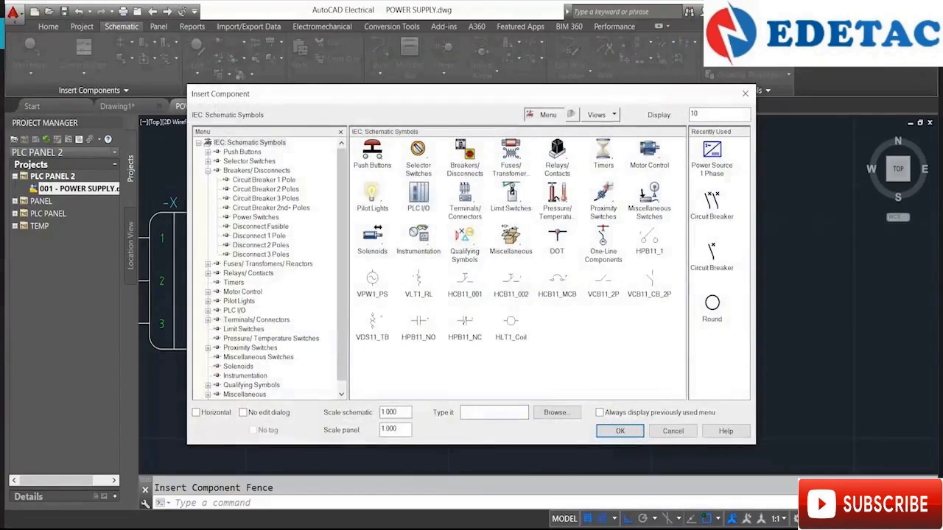
click(711, 258)
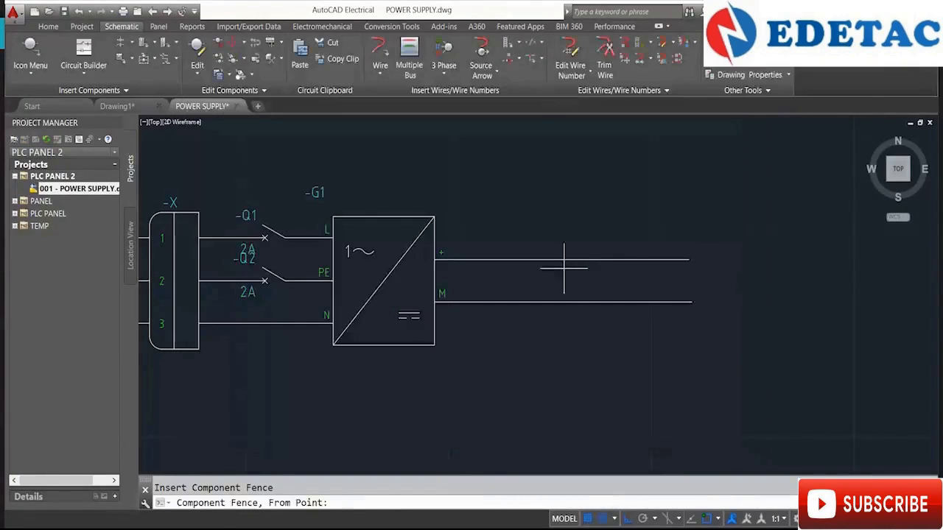
click(566, 260)
click(566, 302)
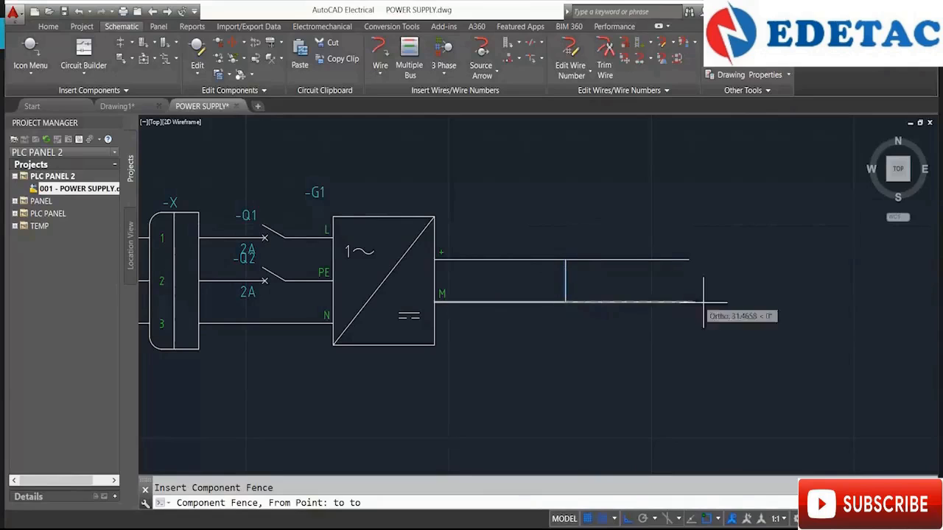
key(Return)
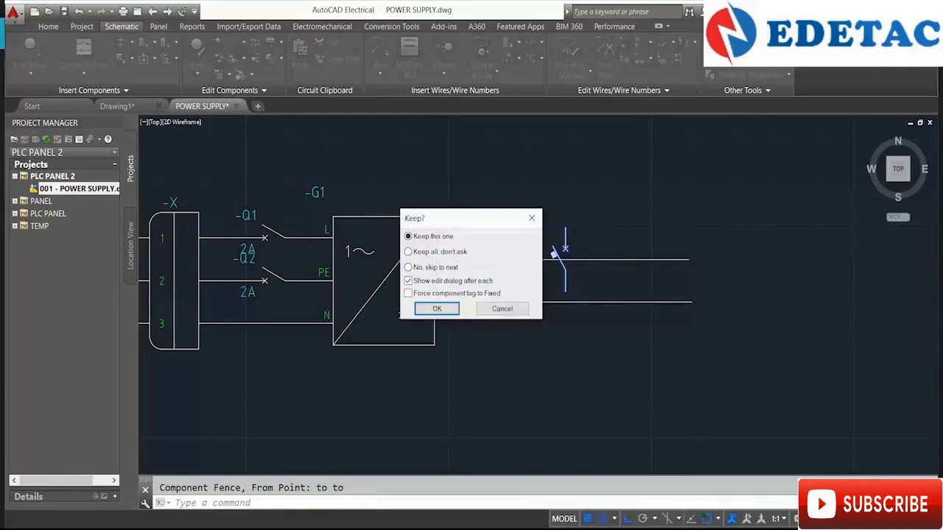
Keep all fenced breakers without asking and look up the ratings of EATON 1-pole circuit breakers for the first one, Q3.
click(408, 251)
click(437, 309)
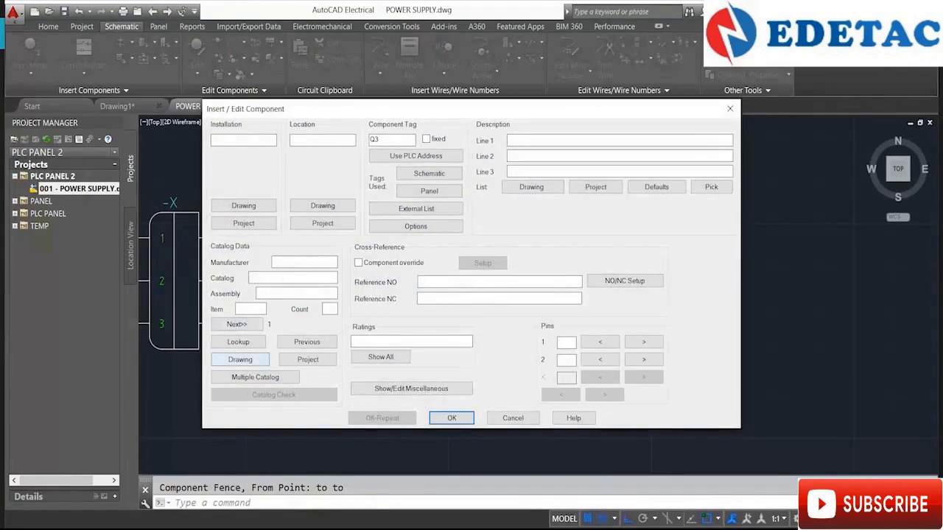
click(238, 342)
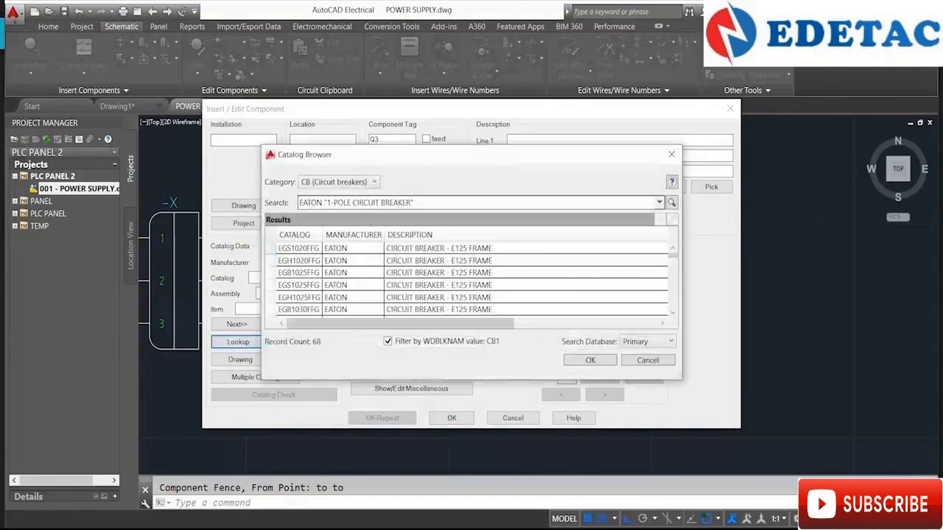
drag(400, 324, 547, 323)
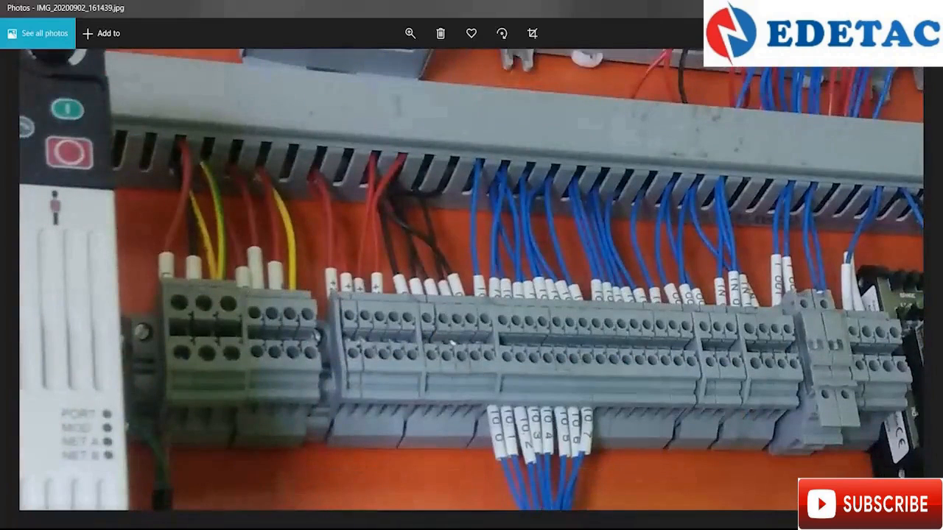
Switch from the panel photo back to POWER SUPPLY.dwg in AutoCAD Electrical and show the whole drawing sheet.
mouse_move(378, 527)
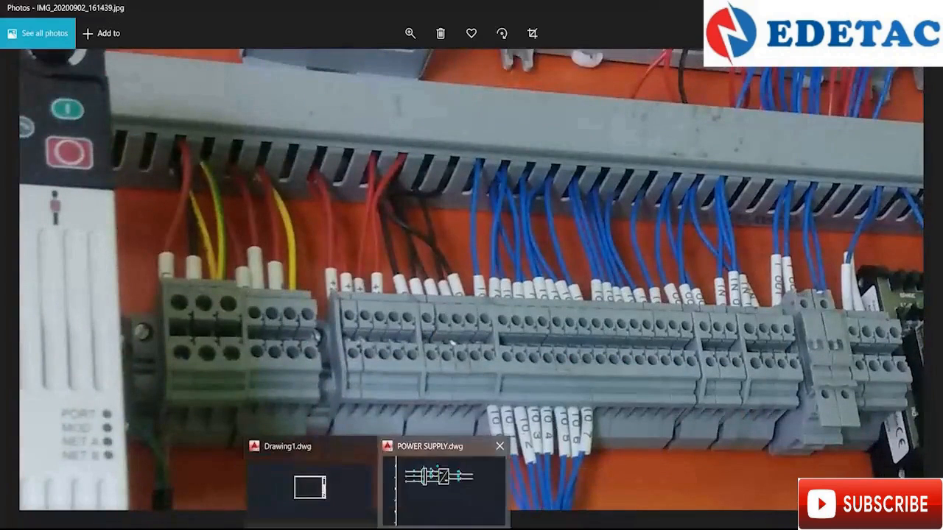
click(446, 482)
scroll(381, 243, down, 5)
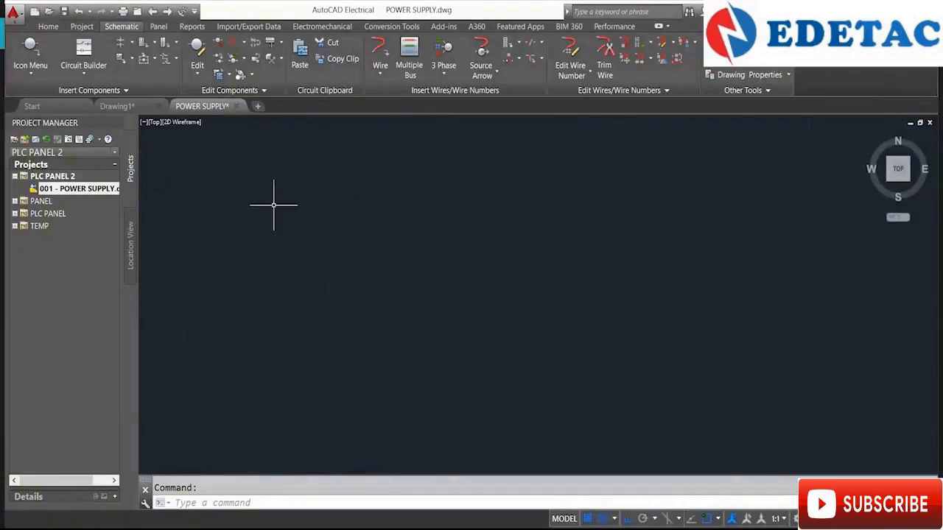
mouse_move(376, 258)
middle_down()
mouse_move(395, 324)
mouse_move(416, 332)
middle_up()
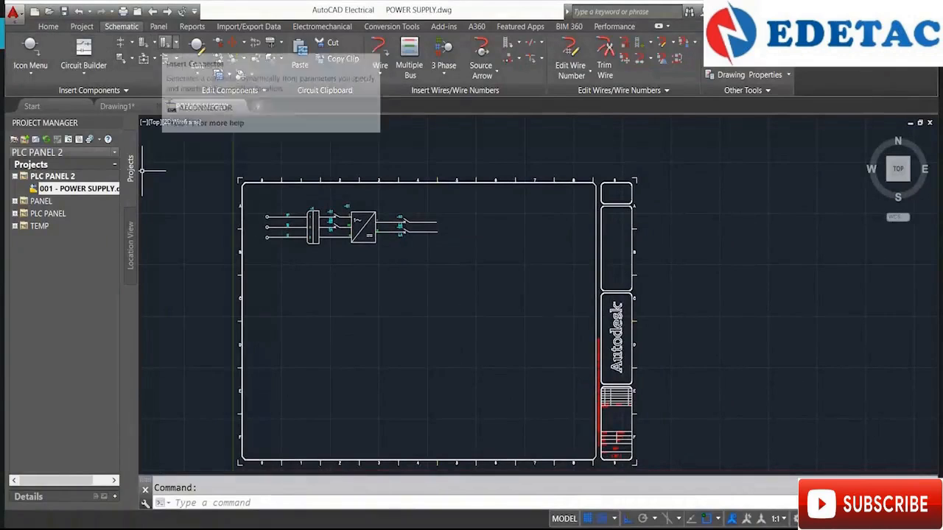
Insert two 5-pin child connectors with pin spacing 10, one beyond the breaker output wires and the other below it.
click(165, 42)
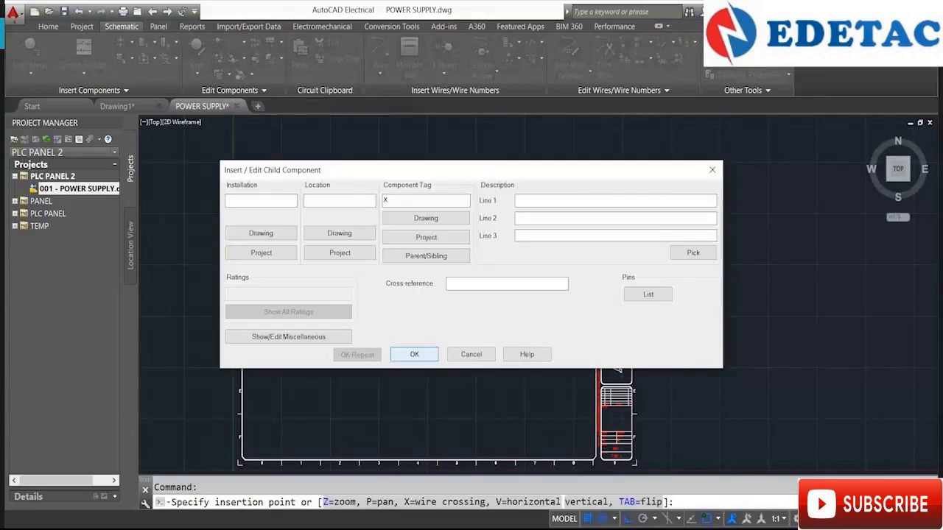
click(420, 353)
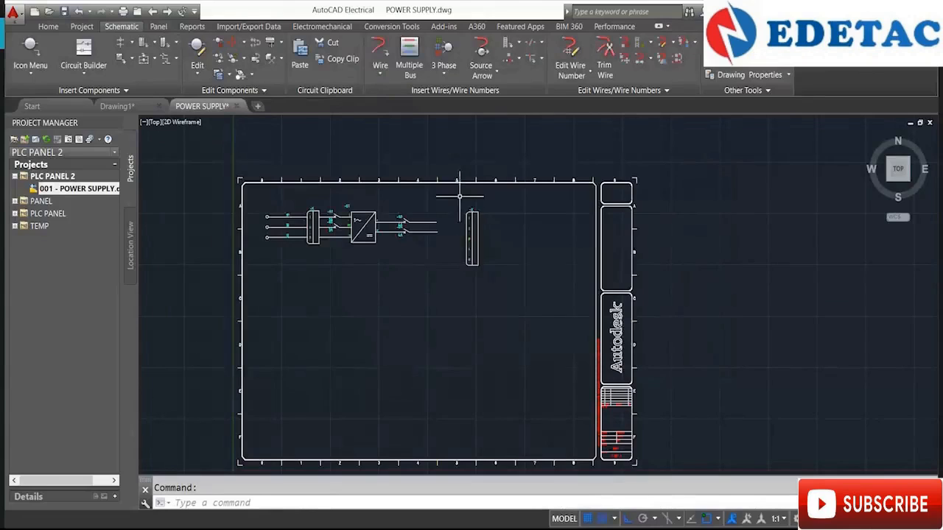
click(165, 42)
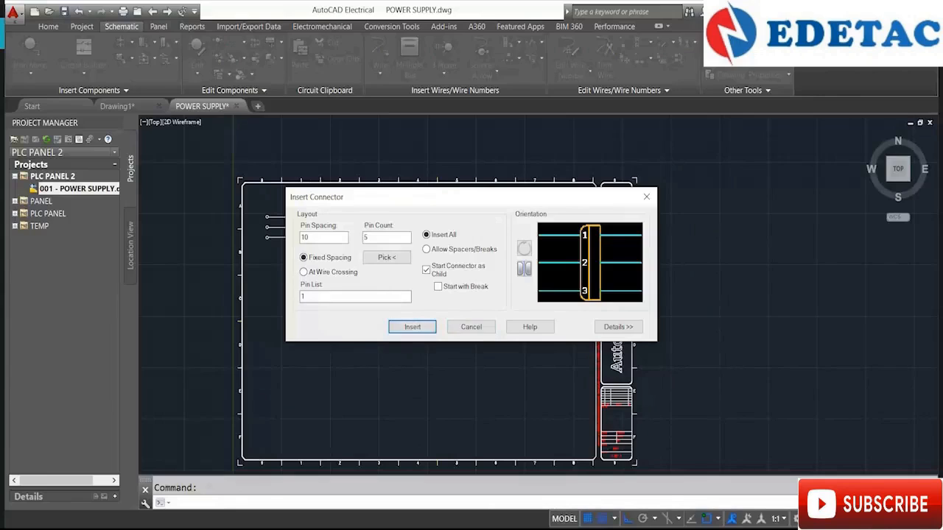
click(411, 327)
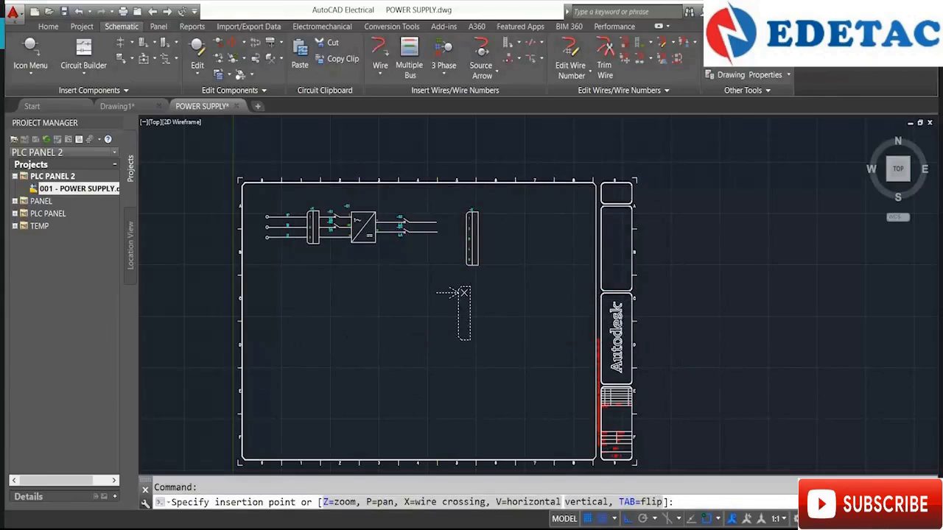
click(472, 295)
Bridge the input-side pins of the upper 5-pin connector with jumper wires, starting from pin 1.
scroll(455, 210, up, 3)
click(379, 50)
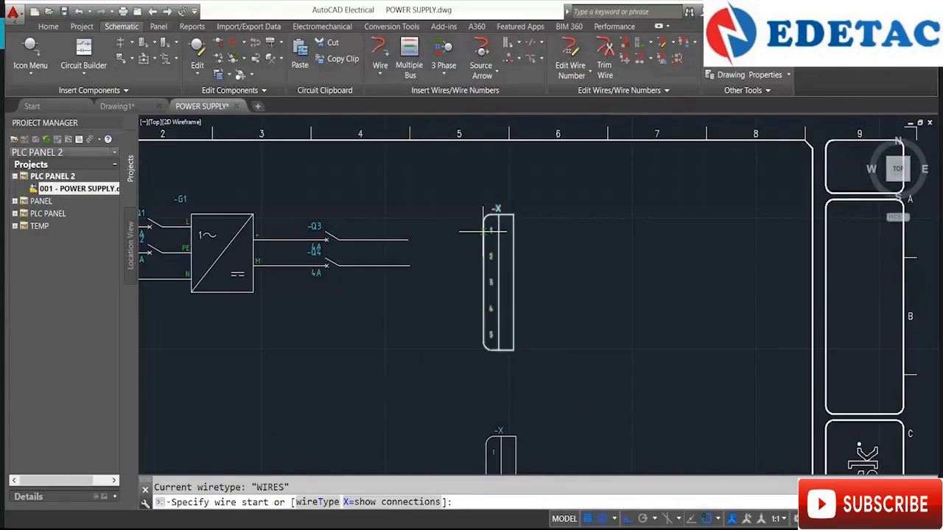
click(484, 231)
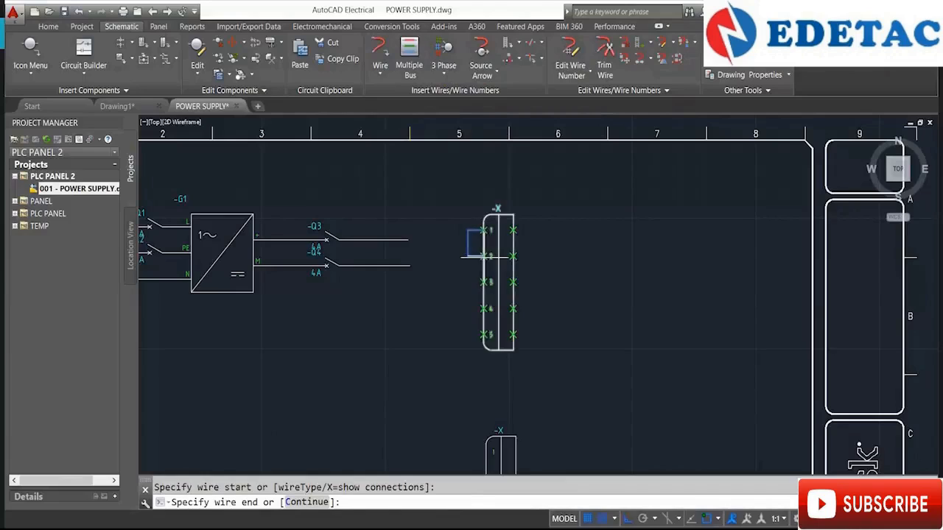
click(484, 256)
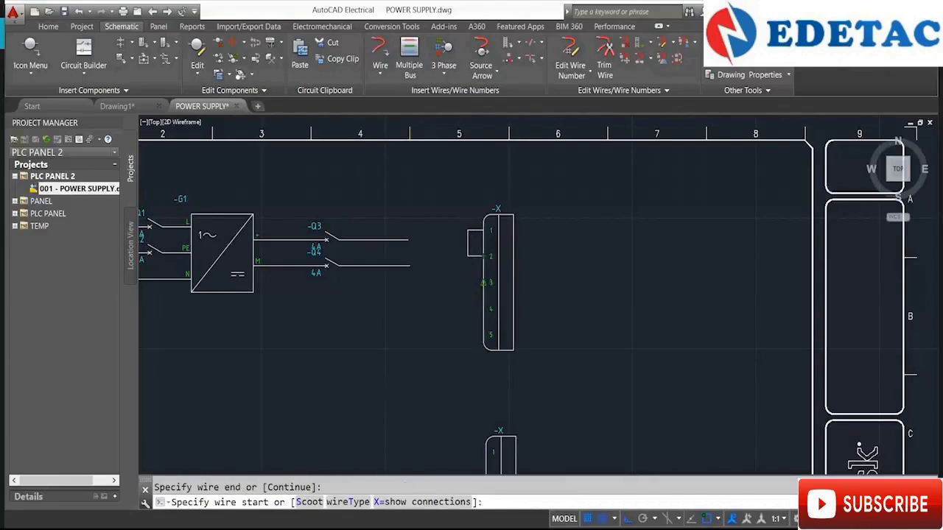
click(490, 282)
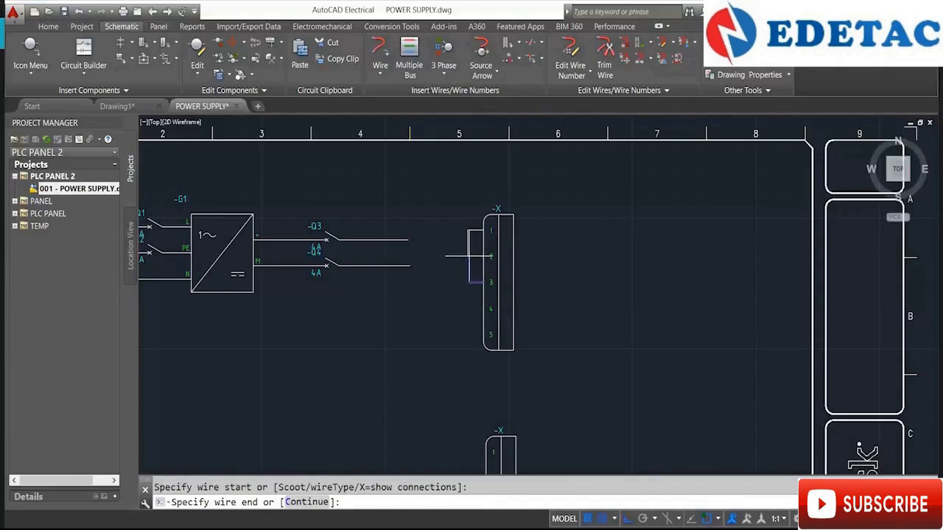
click(471, 257)
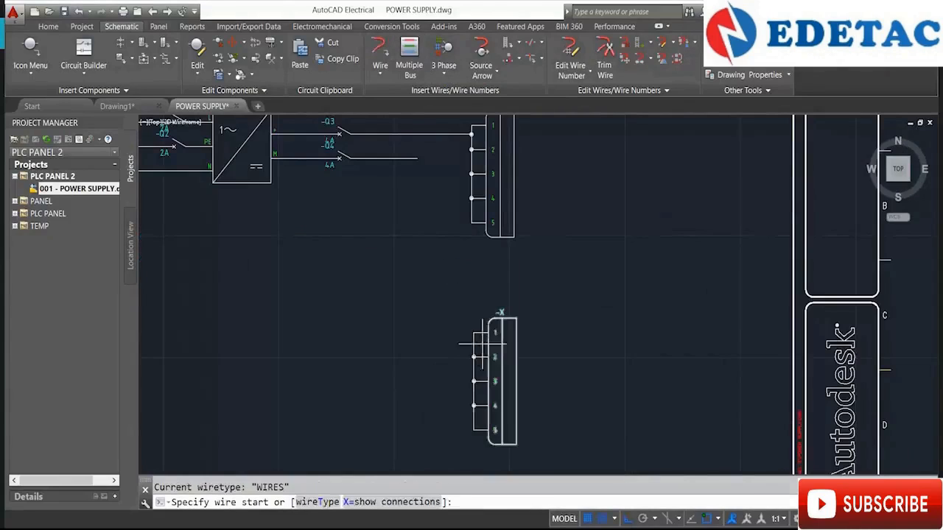
Wire breaker Q4's output to pin 1 of the lower connector and erase the duplicate junction dot there.
click(417, 158)
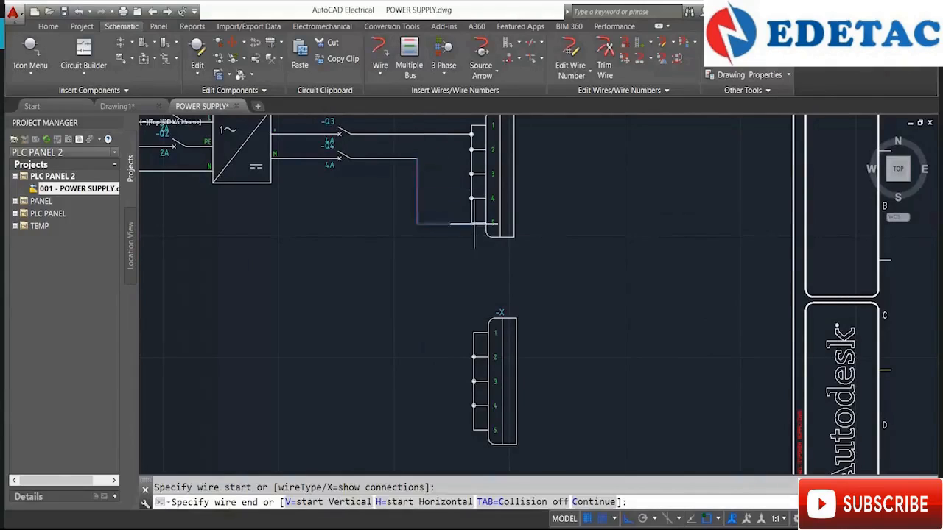
click(475, 332)
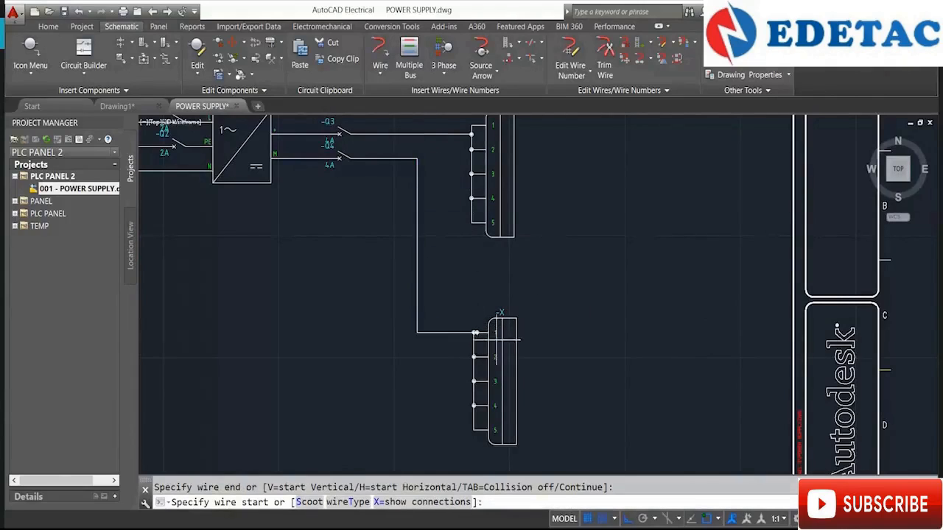
scroll(496, 335, up, 4)
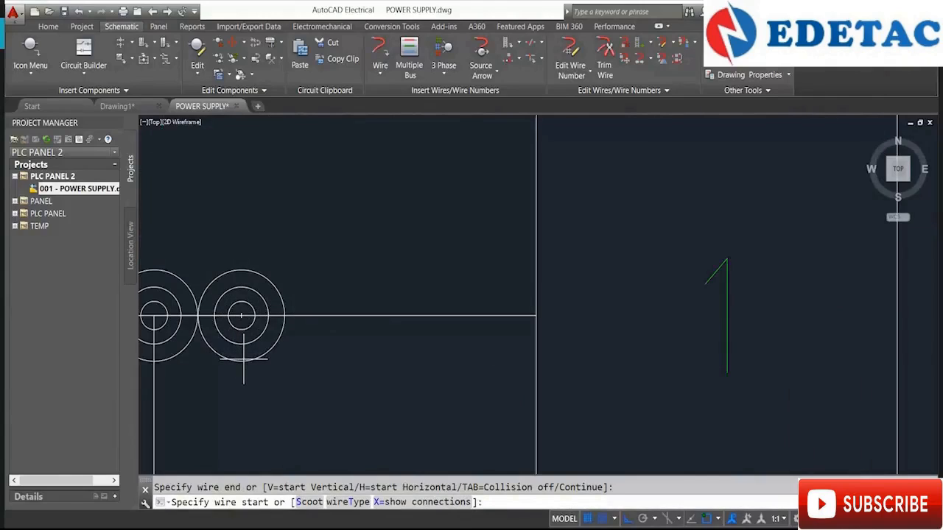
key(Escape)
click(250, 359)
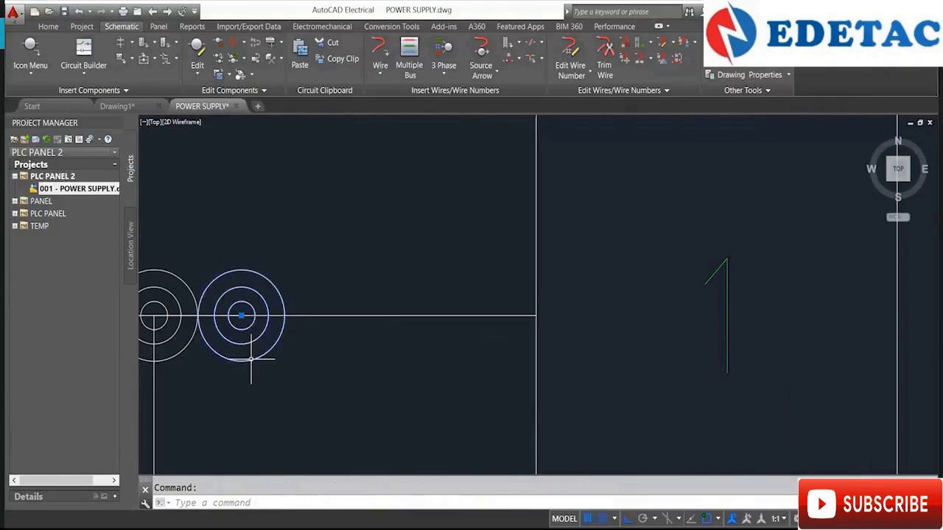
key(Delete)
scroll(253, 358, down, 5)
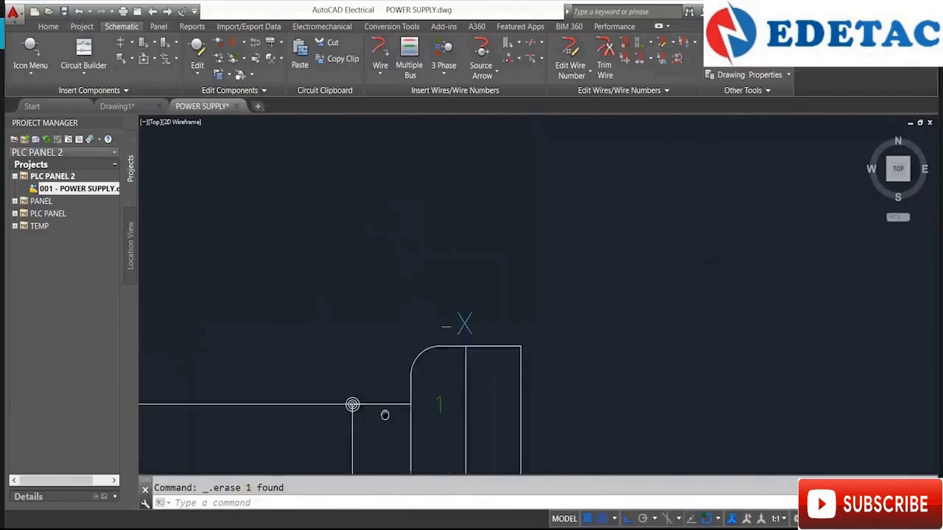
middle_drag(415, 288, 405, 216)
scroll(405, 216, down, 2)
Examine the output lamps and input switches in the panel photo and return to POWER SUPPLY.dwg in AutoCAD Electrical.
scroll(367, 190, up, 4)
scroll(383, 206, up, 3)
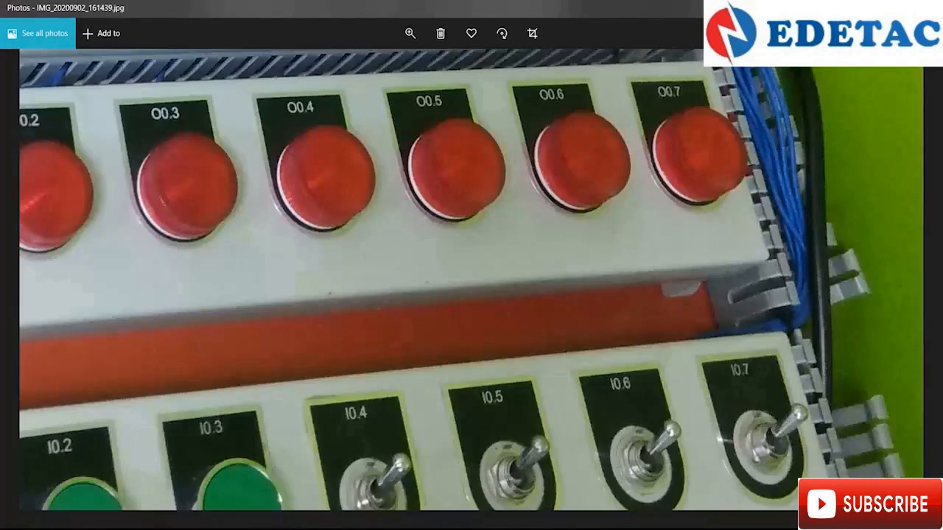
mouse_move(377, 524)
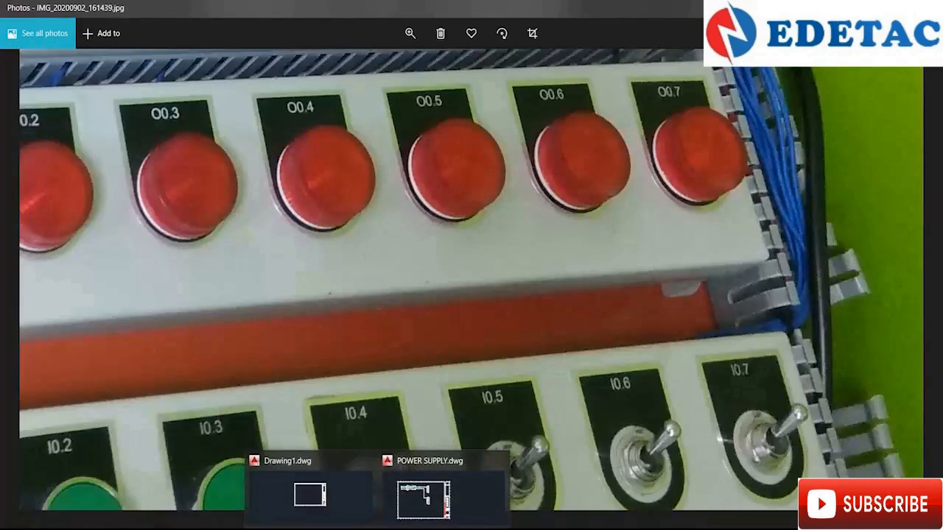
click(423, 495)
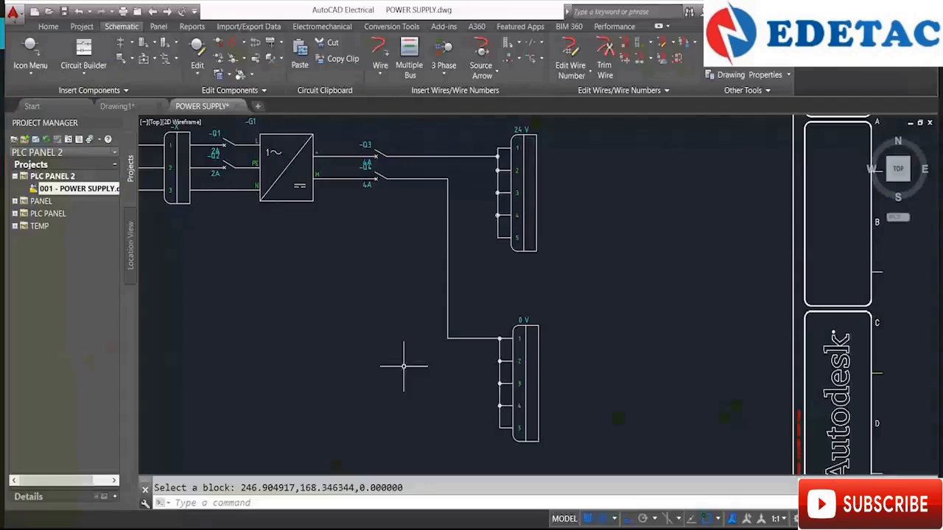
Draw a three-wire horizontal bus with spacing 10, starting at the component, from output pins 1 to 3 of the 24 V connector.
middle_drag(498, 234, 360, 284)
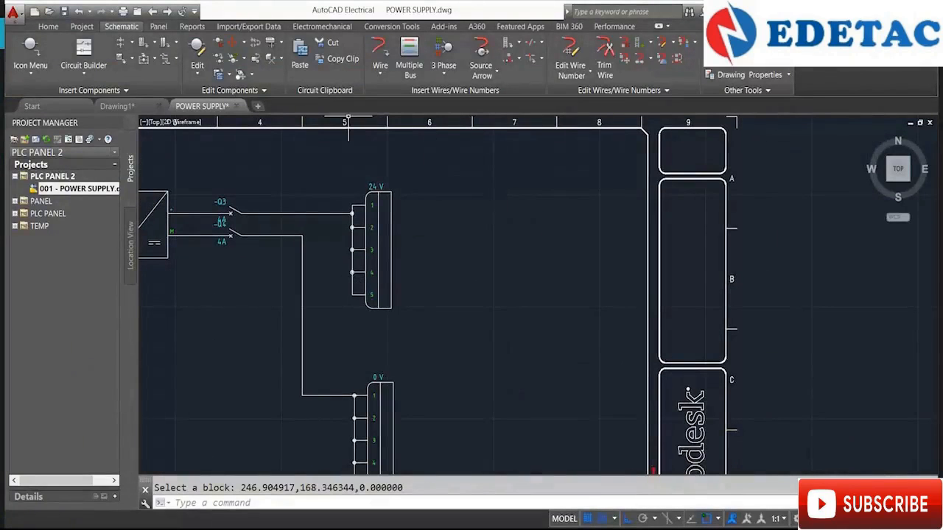
click(409, 59)
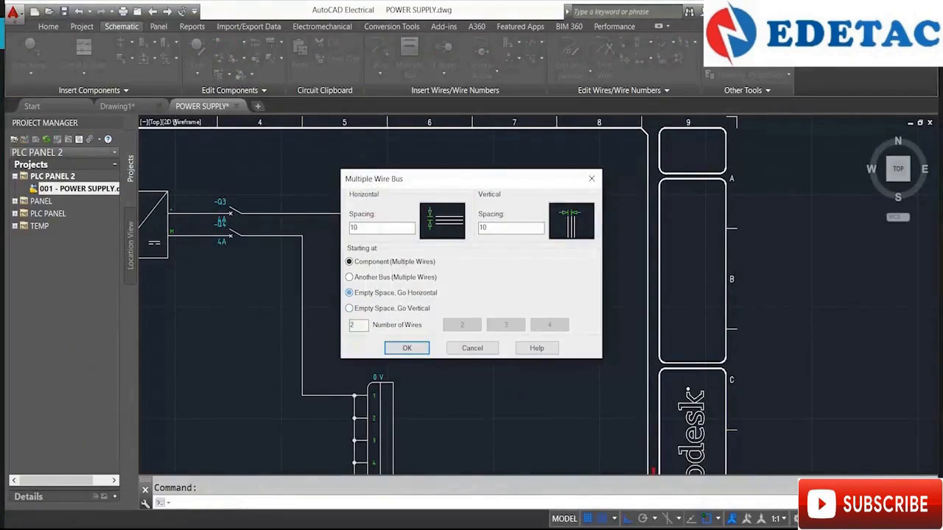
click(350, 293)
click(548, 325)
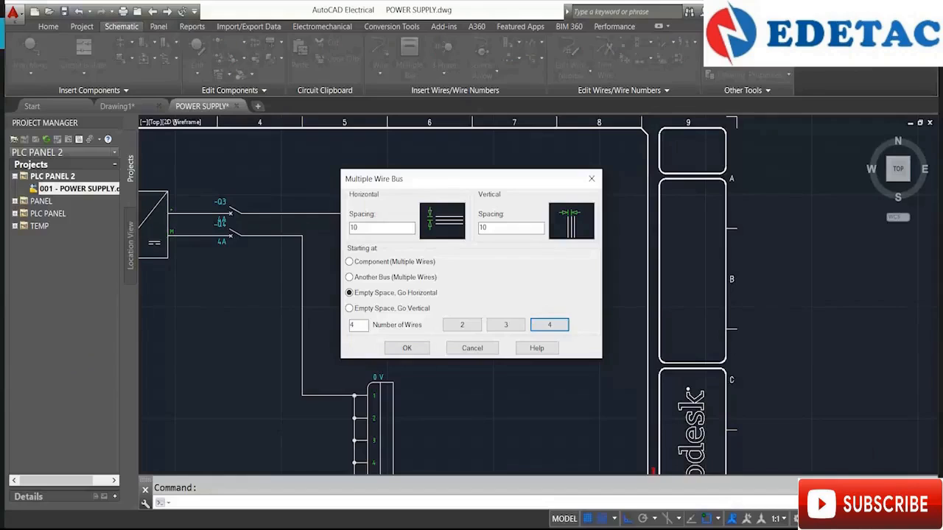
drag(442, 178, 496, 157)
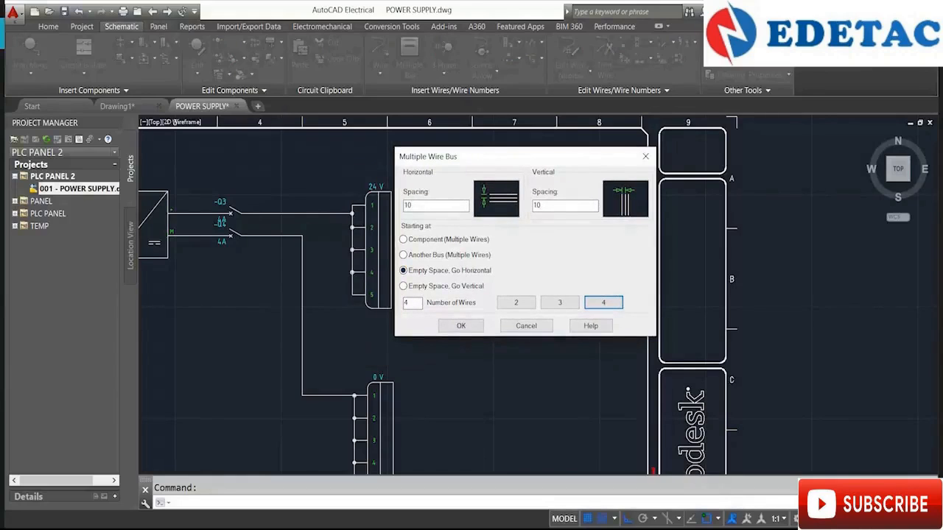
click(403, 239)
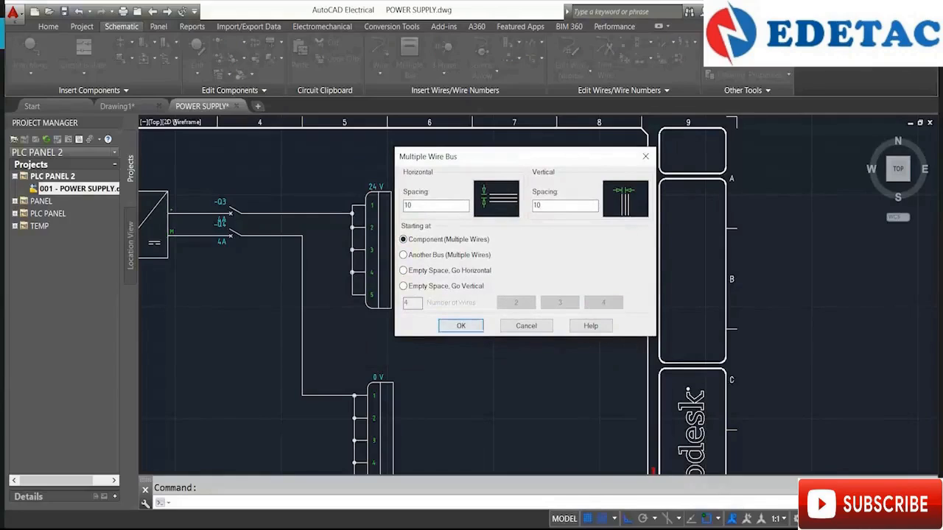
click(461, 325)
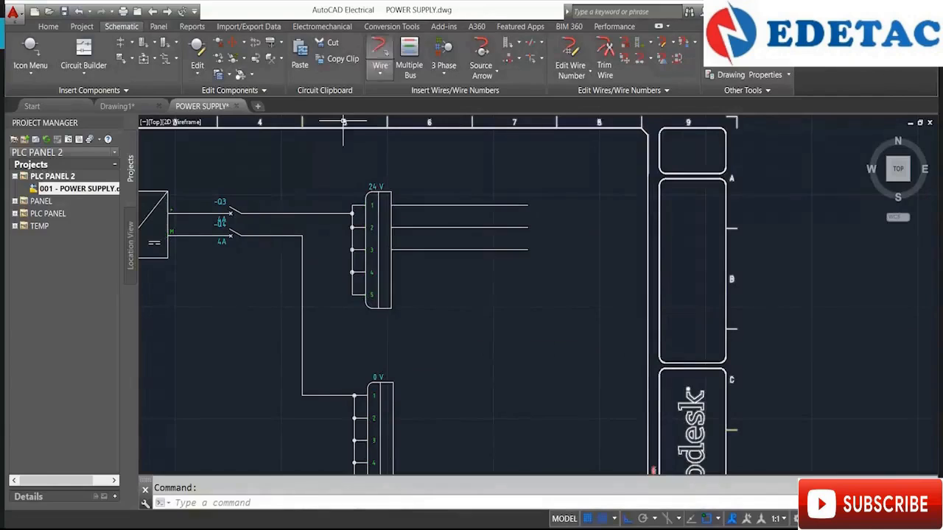
Draw a four-wire horizontal bus with spacing 10 from output pins 1 to 4 of the 0 V connector.
click(408, 55)
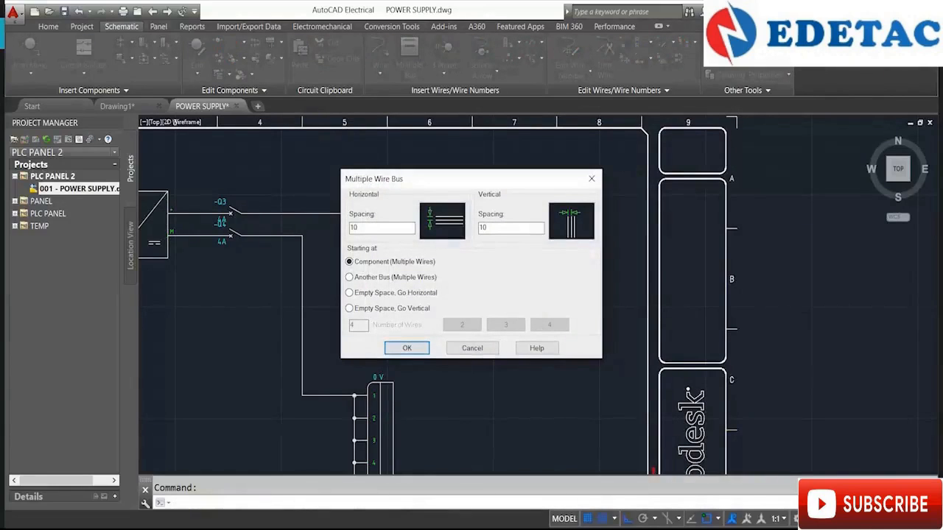
click(406, 348)
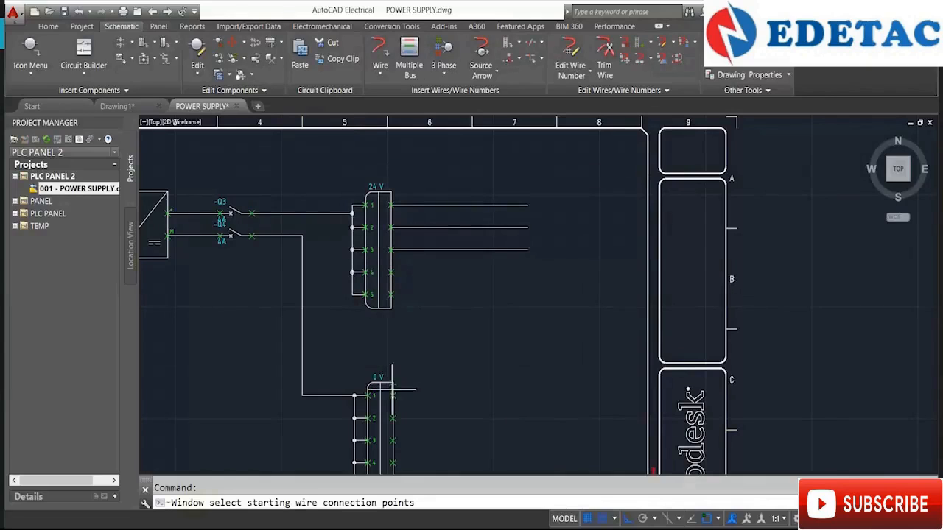
click(391, 396)
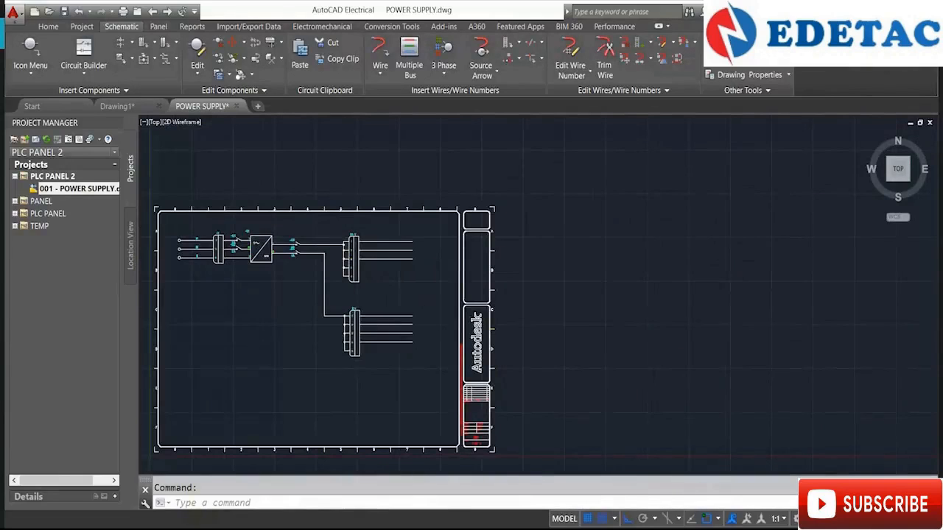
Insert a style 1 source arrow with the code PLC SUPPLY at the end of the 24 V connector's pin 1 wire.
scroll(403, 285, up, 2)
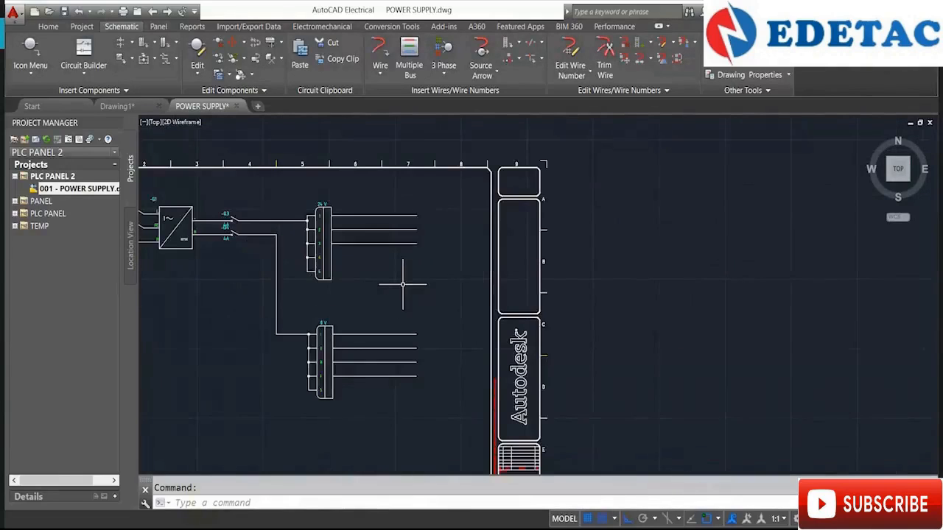
click(482, 71)
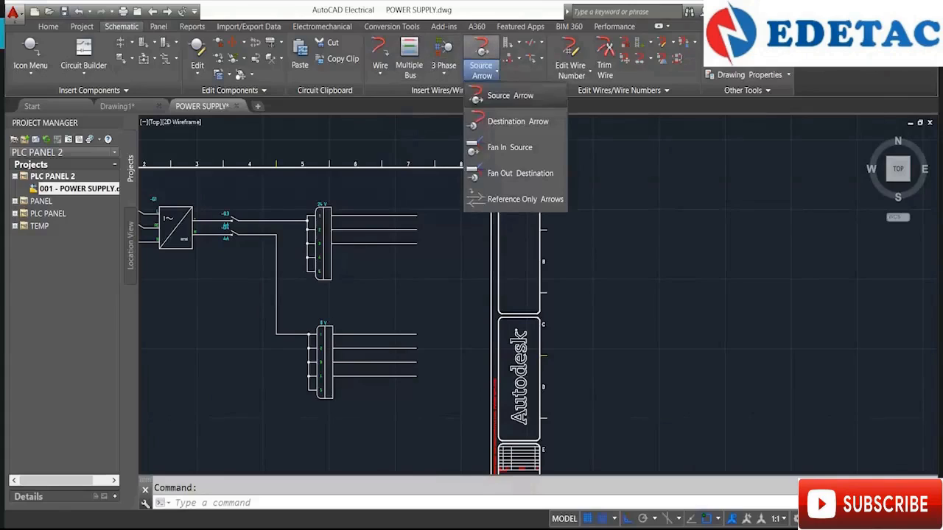
click(509, 96)
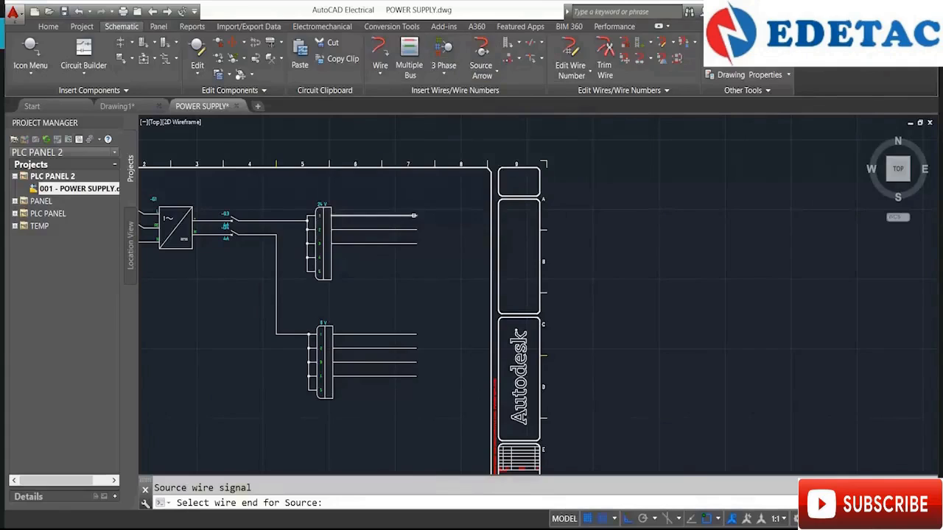
click(413, 214)
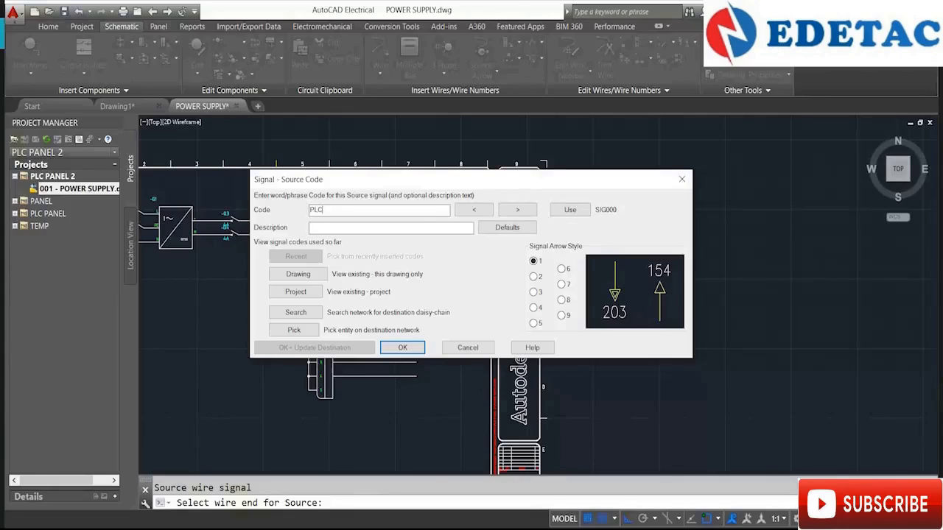
text(SUPPLY)
key(Return)
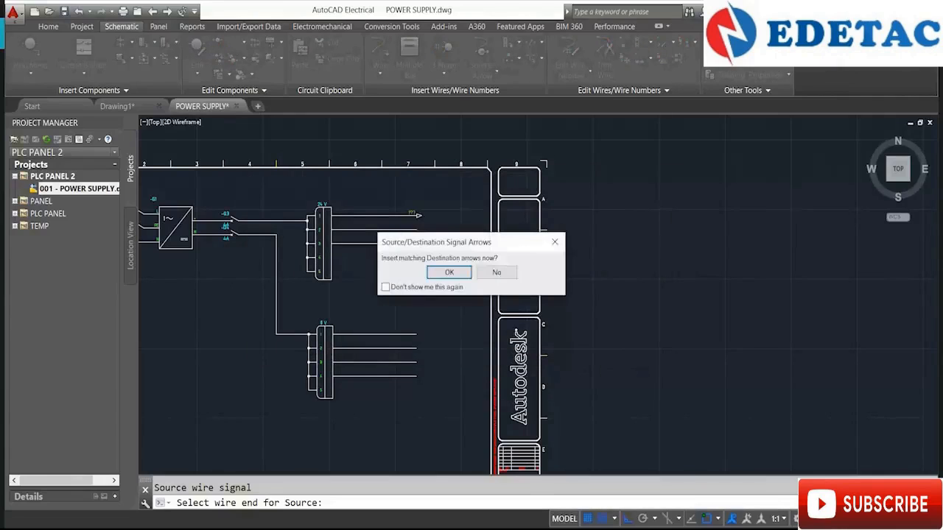
Try to place a matching destination arrow for PLC SUPPLY near the ends of the 24 V connector's output wires.
key(Return)
scroll(420, 219, up, 5)
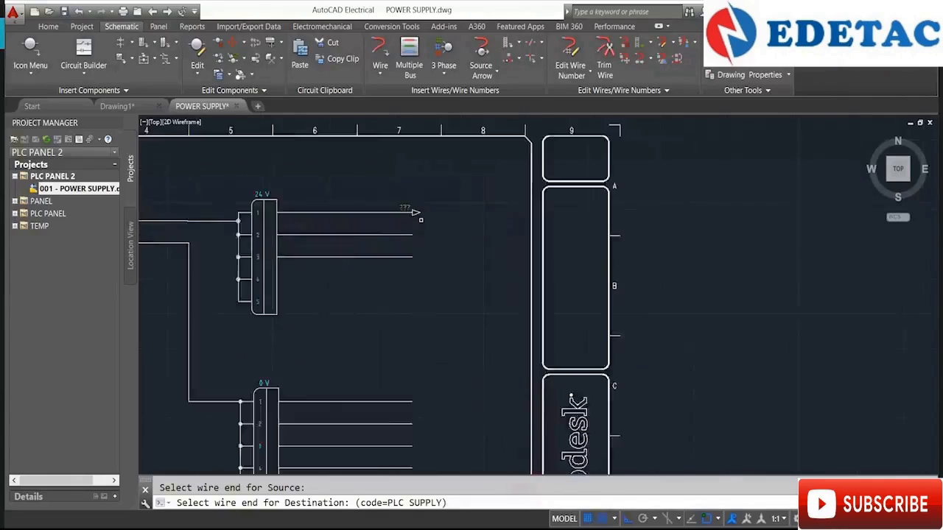
scroll(489, 273, down, 3)
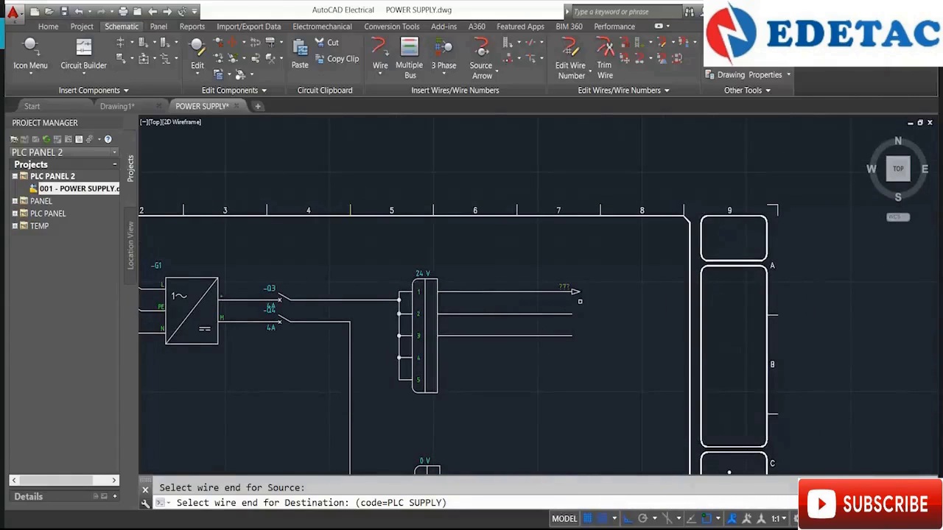
click(573, 305)
click(538, 224)
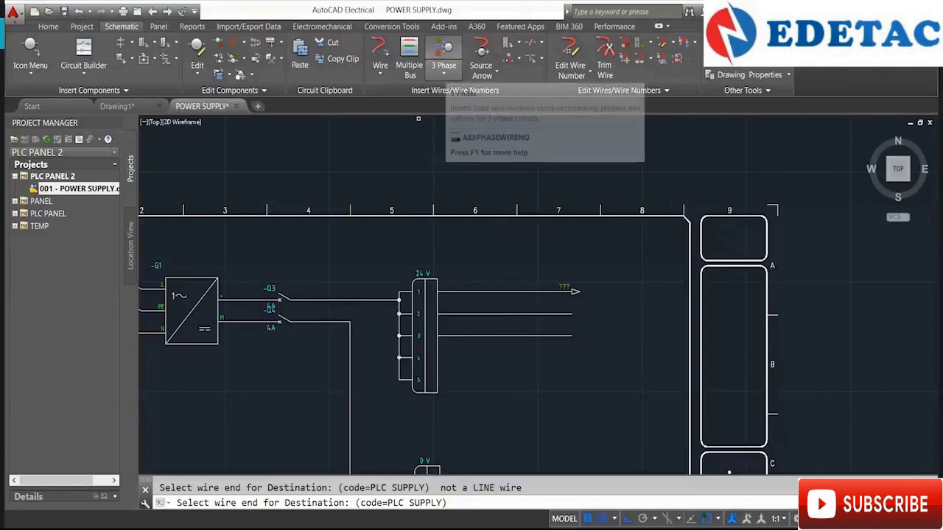
Assign the fixed wire number 24V to the 24 V connector's wire network with 3 Phase wire numbering, using base 24 and suffix V.
click(444, 68)
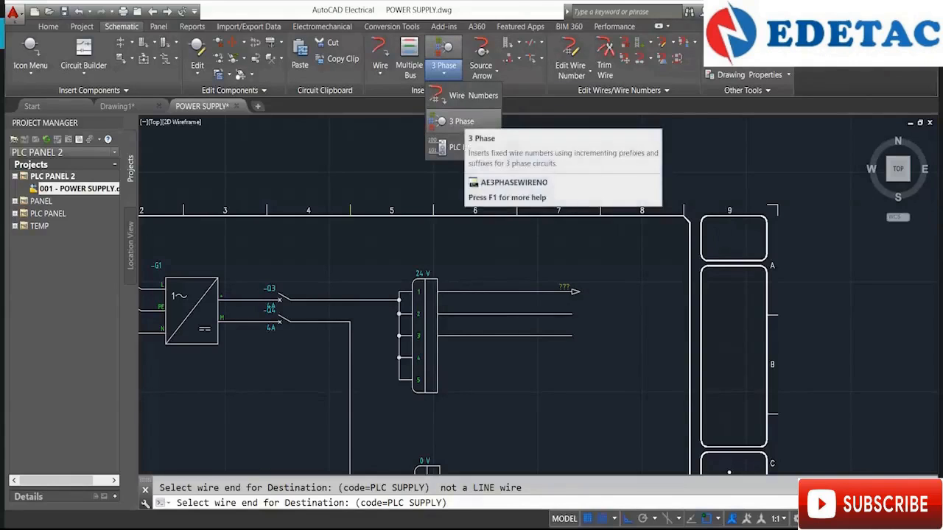
click(457, 122)
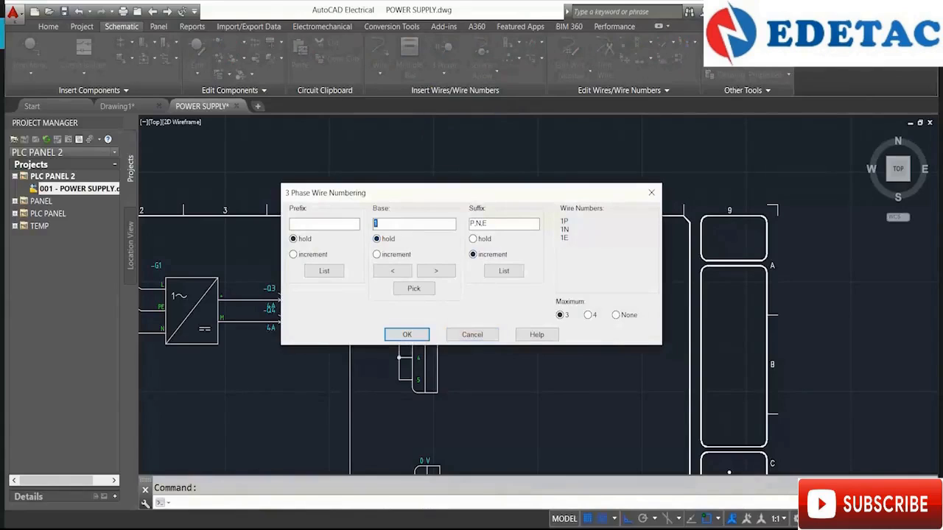
key(BackSpace)
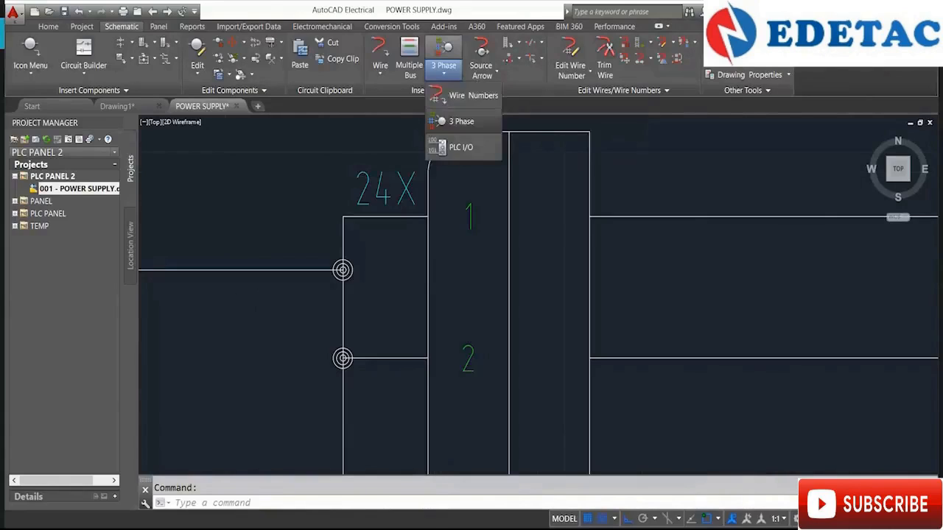
click(459, 120)
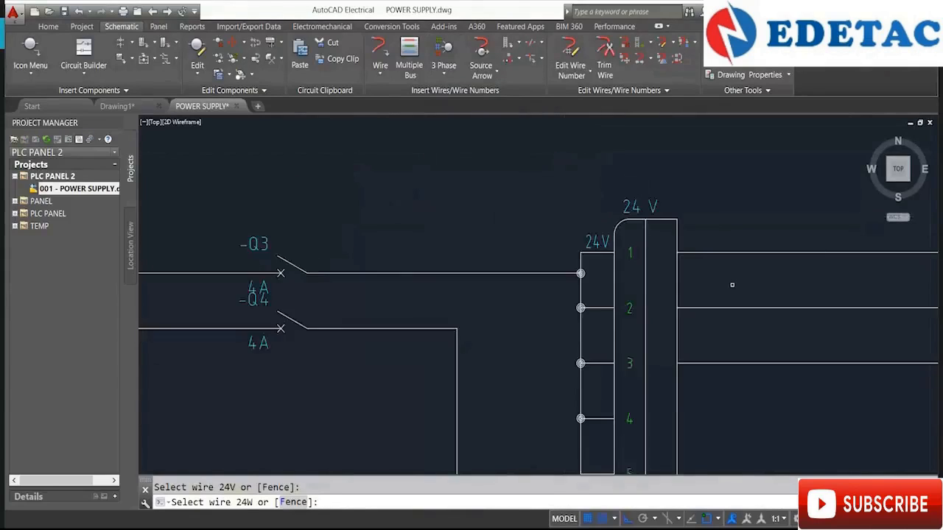
middle_drag(730, 282, 305, 290)
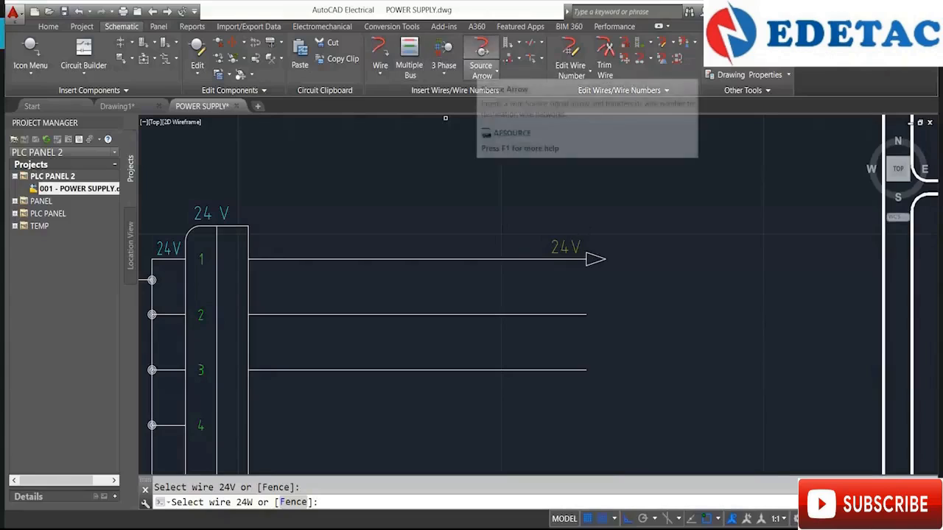
middle_drag(229, 325, 519, 251)
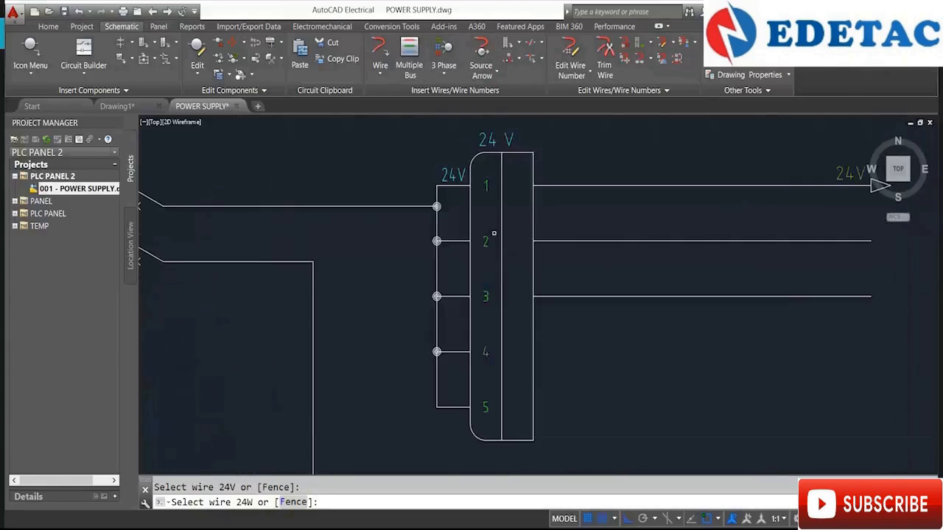
middle_drag(348, 264, 507, 262)
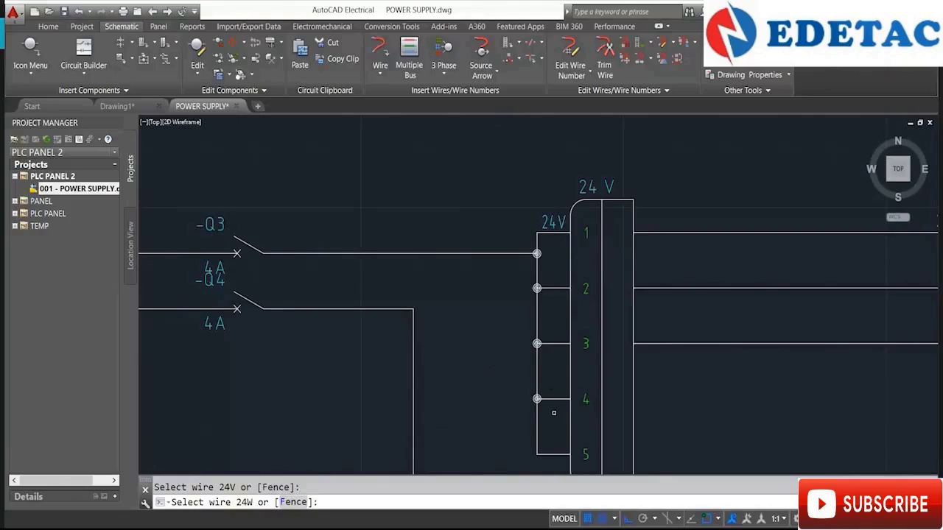
middle_drag(701, 319, 403, 305)
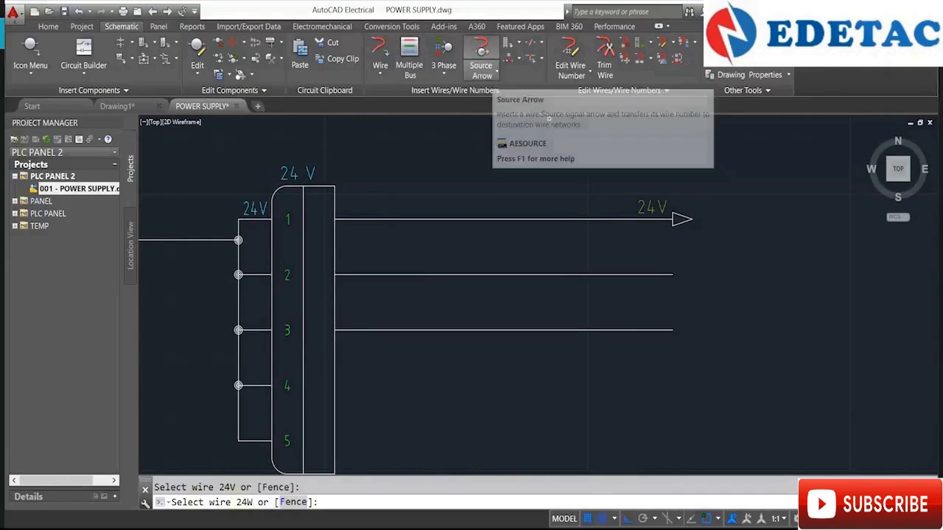
Insert a style 1 source arrow with the code RELAY OUTPUT at the end of the 24 V connector's pin 2 wire.
click(481, 70)
click(509, 95)
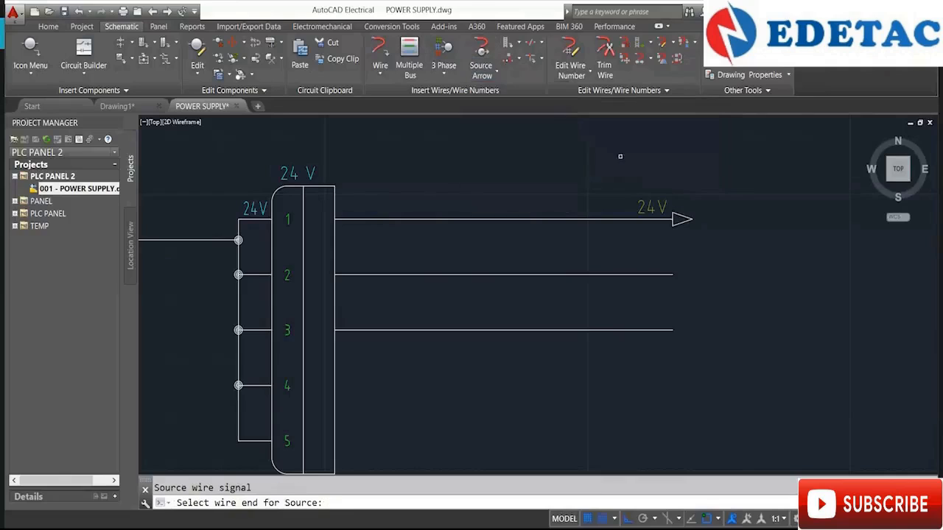
click(670, 276)
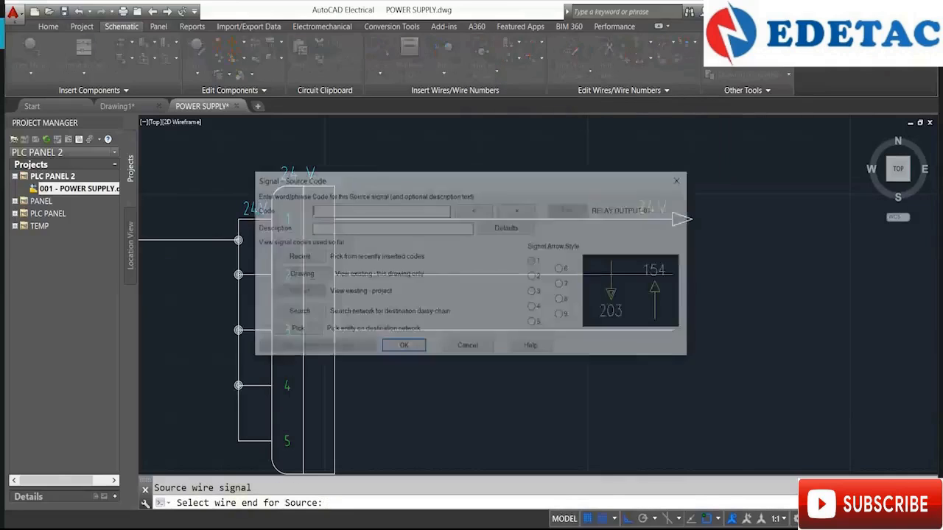
text(RELAY OUTPUT)
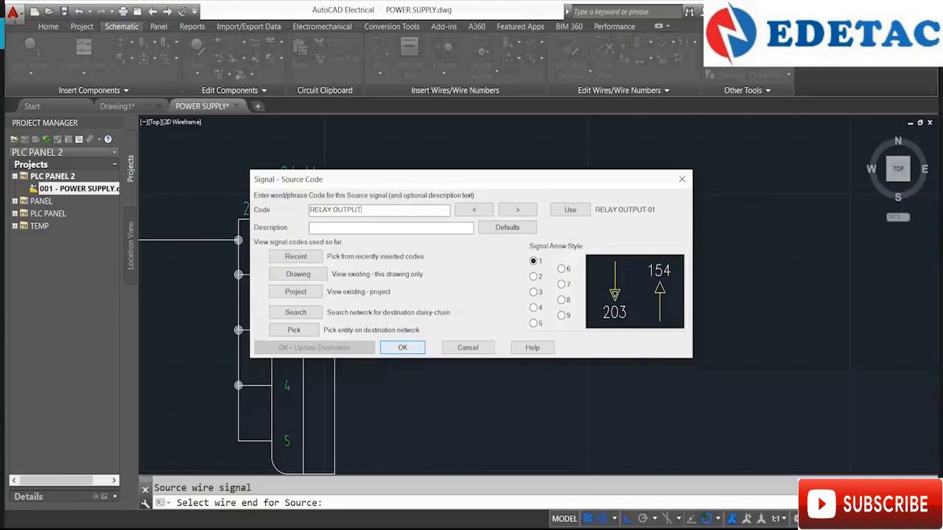
key(Return)
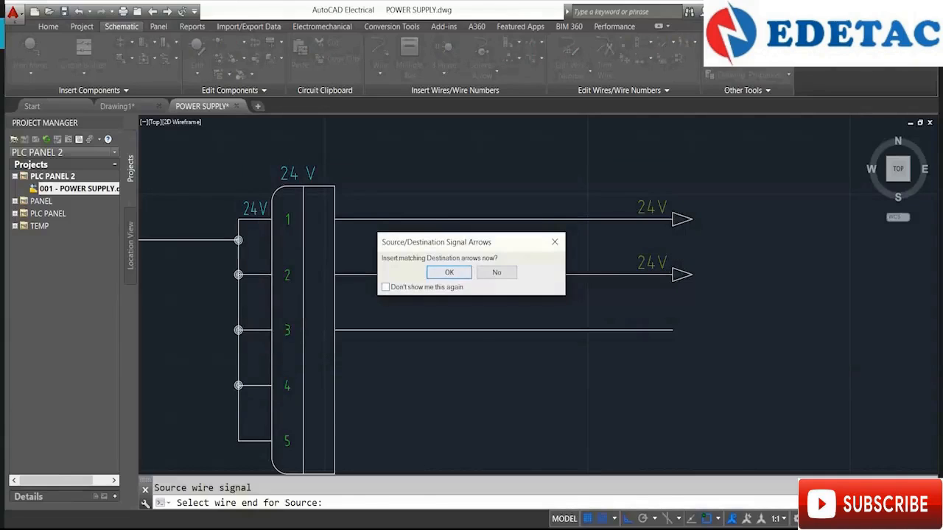
Try to place the matching RELAY OUTPUT destination arrow at the end of the 24 V connector's pin 3 wire.
click(449, 271)
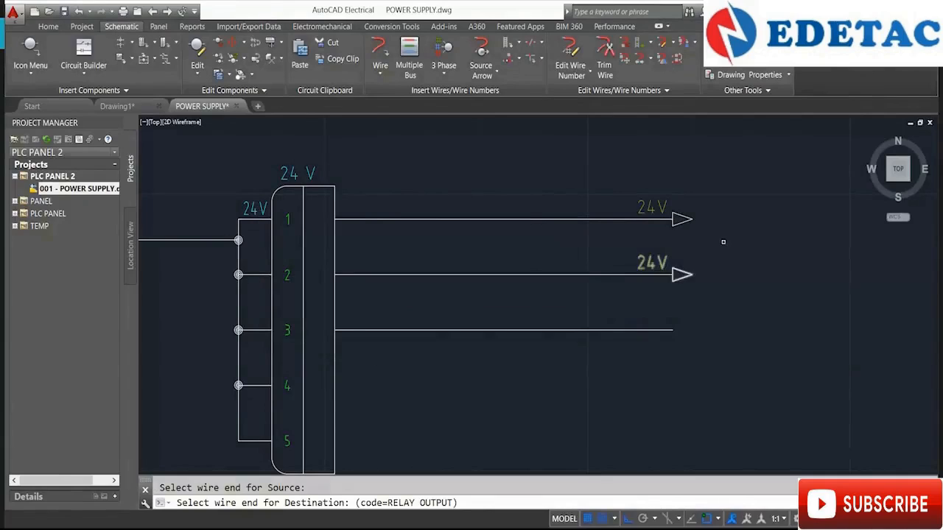
click(669, 330)
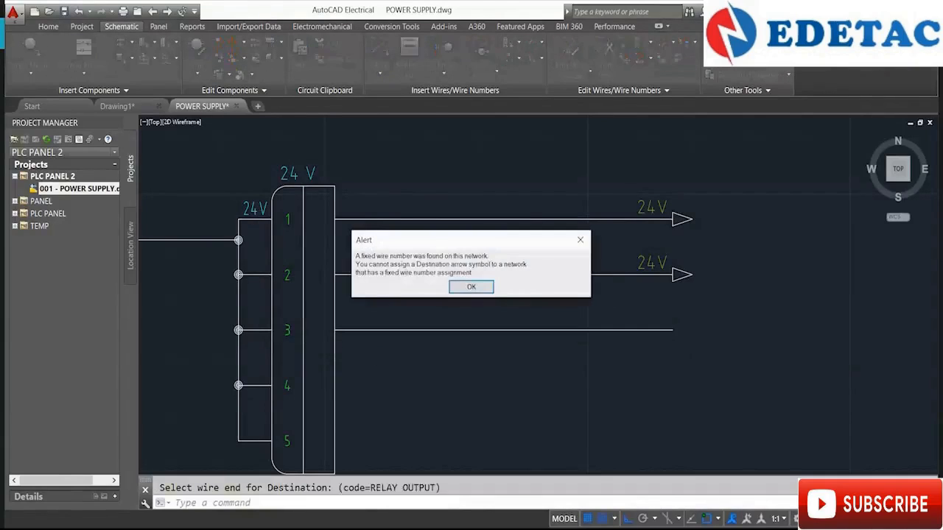
click(580, 239)
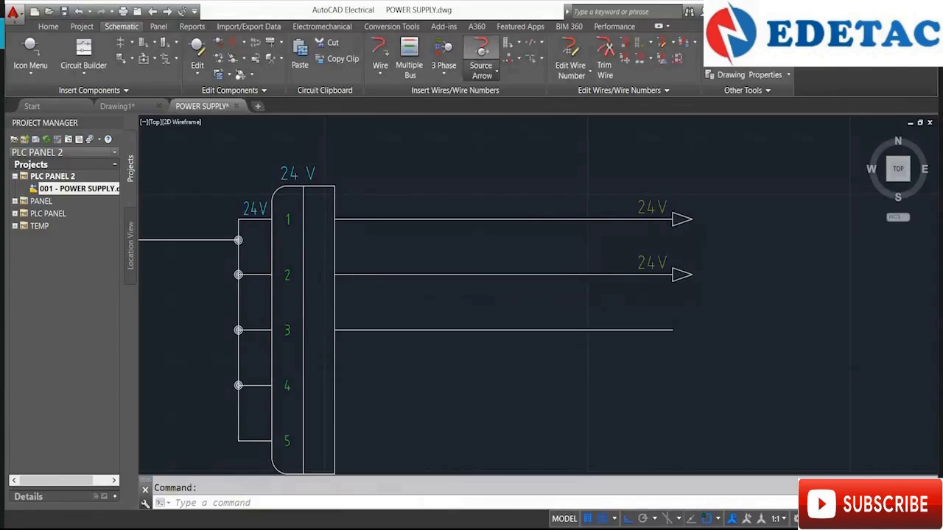
Insert a source arrow with the code INPUTS SUPPLY on the 24 V connector's pin 3 wire, checking the panel photo in Photos for its purpose.
click(482, 70)
click(509, 95)
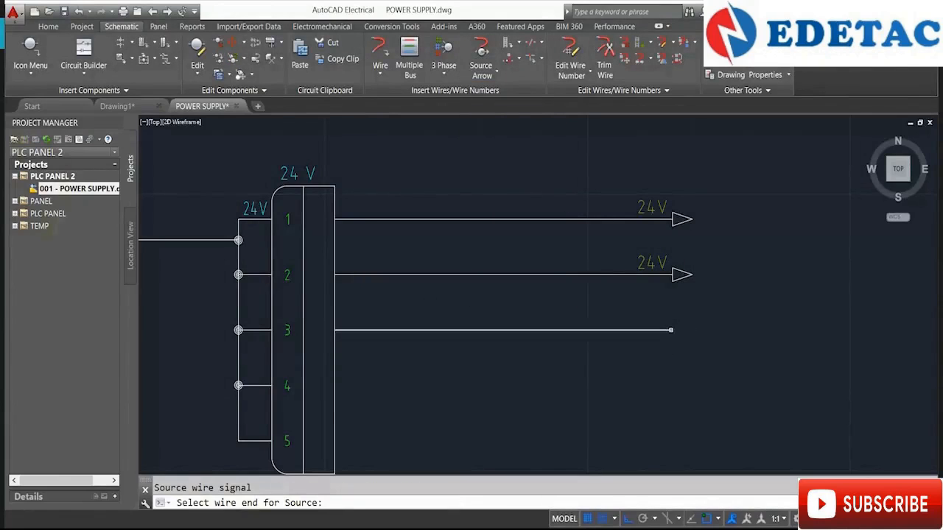
click(669, 329)
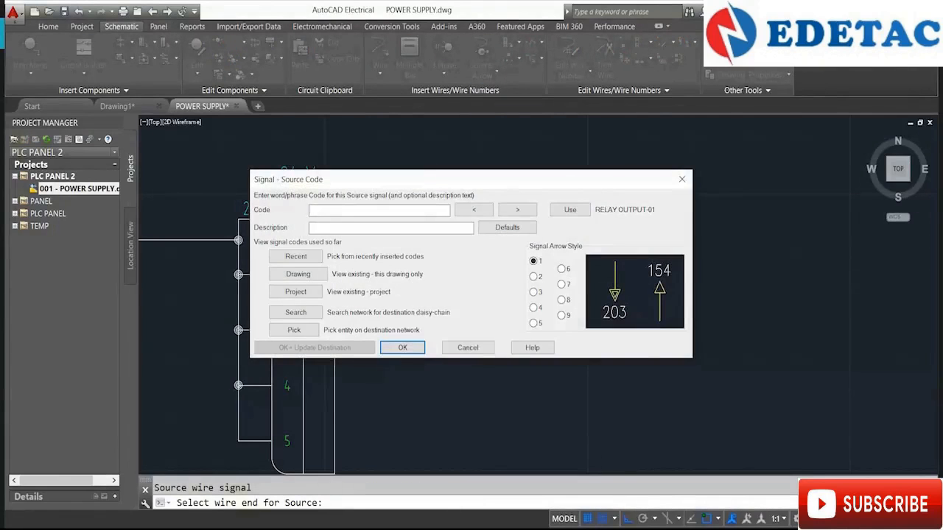
key(alt+Tab)
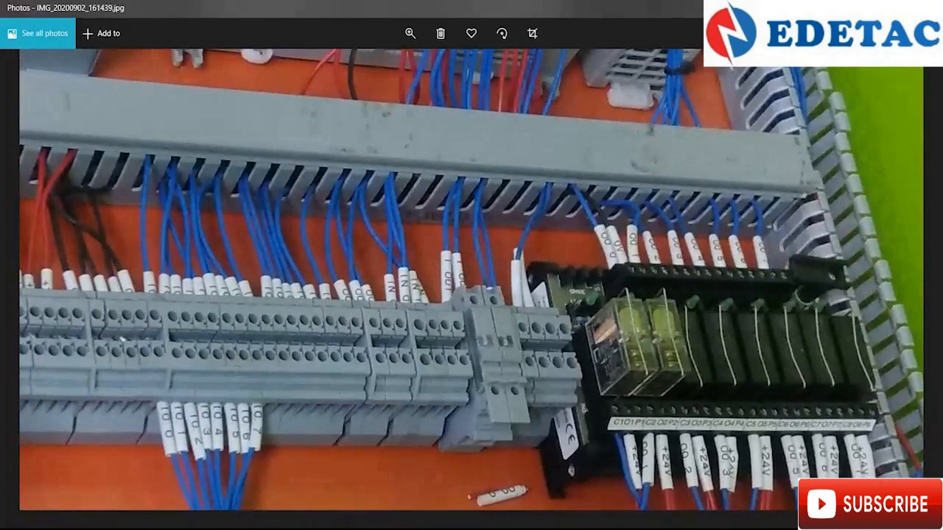
mouse_move(379, 527)
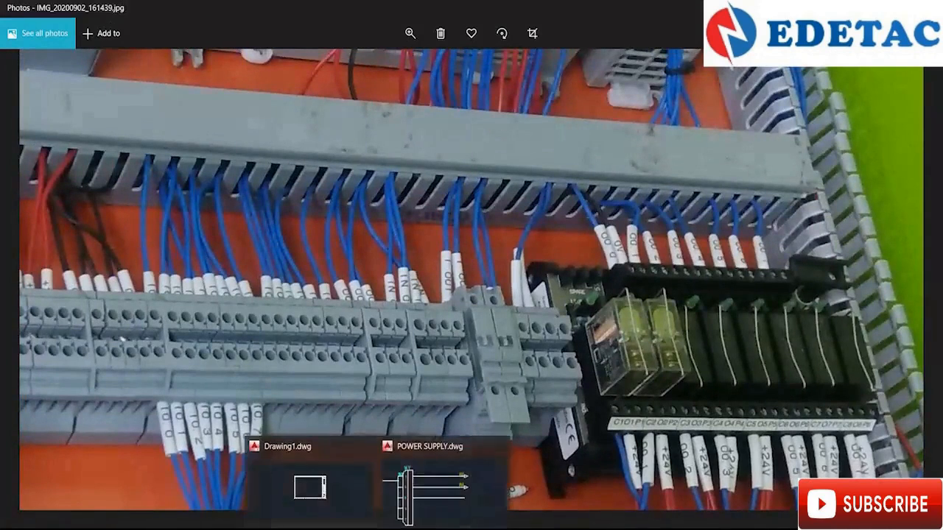
click(443, 483)
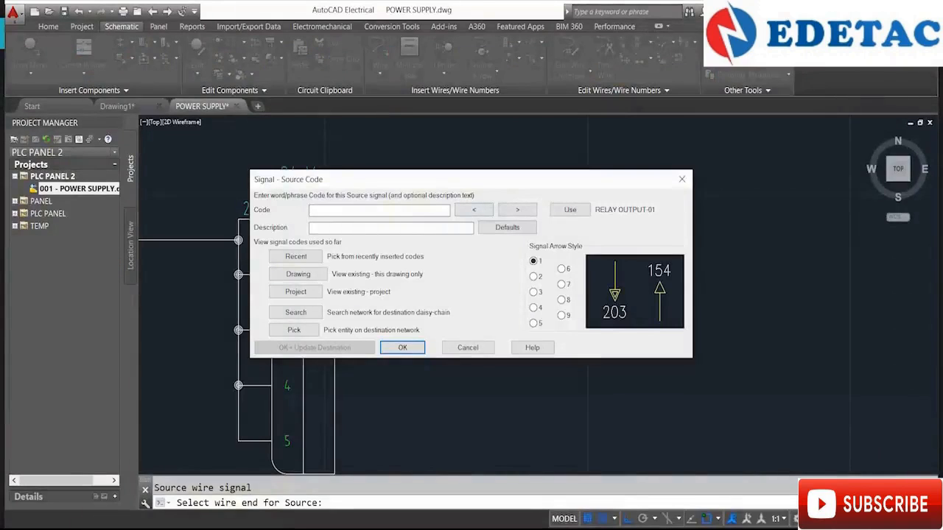
text(INPUTS)
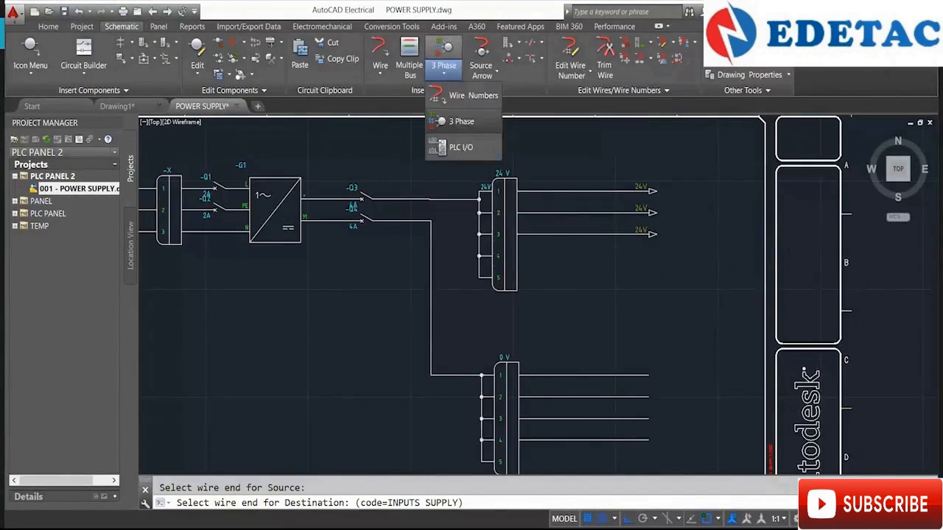
Assign the fixed wire number 0V to the wire feeding the 0 V connector with 3 Phase wire numbering, using base 0 and suffix V.
click(458, 121)
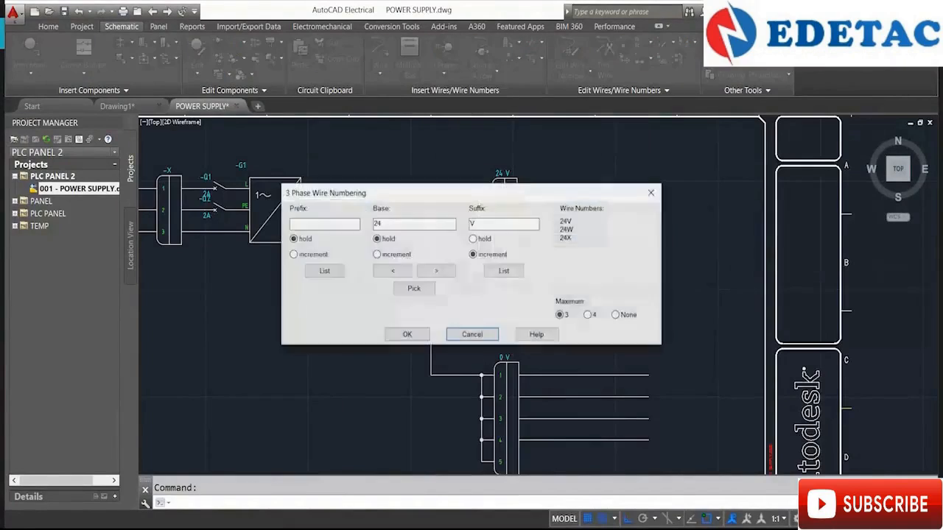
text(0)
click(407, 335)
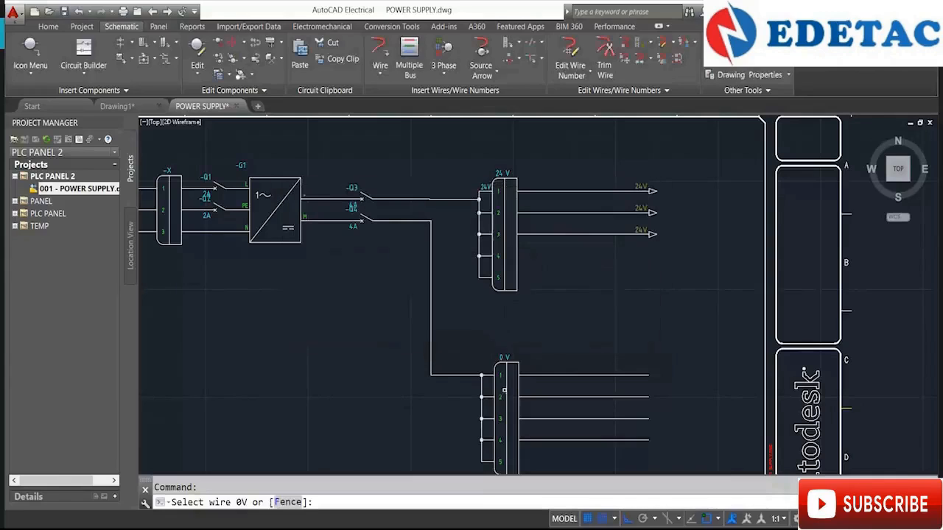
click(453, 376)
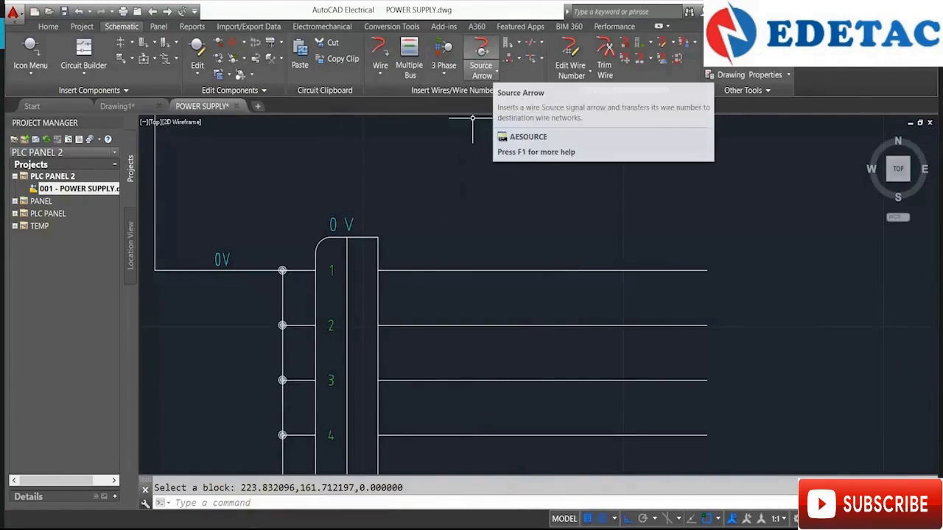
Insert a style 1 source arrow with the code PLC SUPPLY at the end of the 0 V connector's pin 1 wire.
click(482, 53)
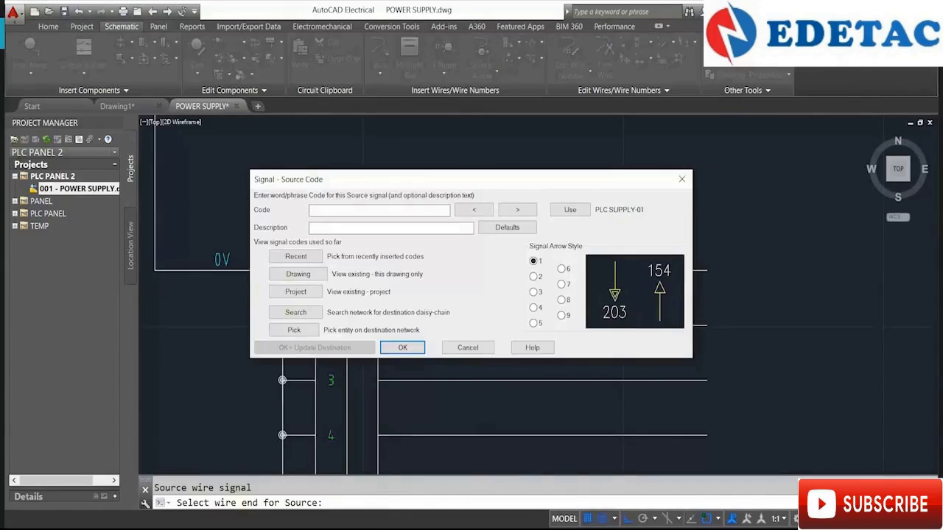
text(PLC SUPPLY)
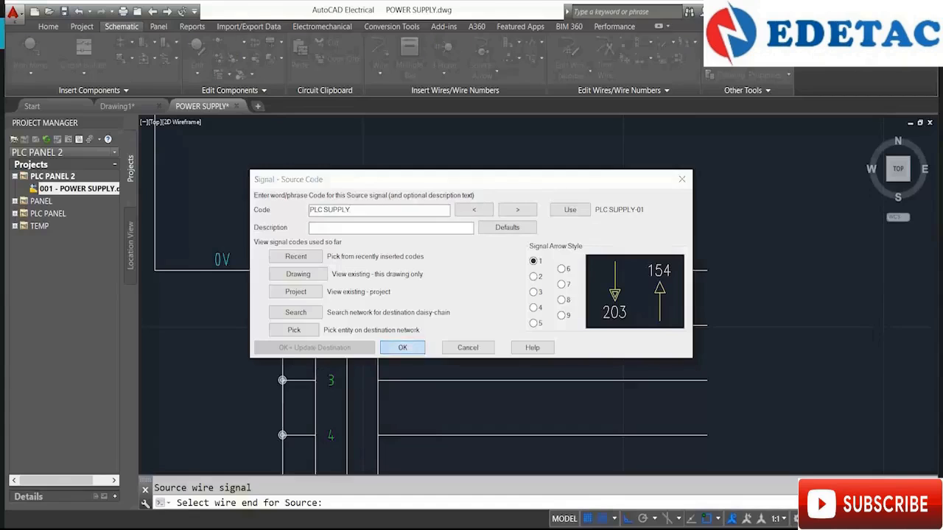
click(402, 347)
Insert a style 1 source arrow with the code PLC INPUT CARD at the end of the 0 V connector's pin 2 wire.
click(482, 71)
click(509, 95)
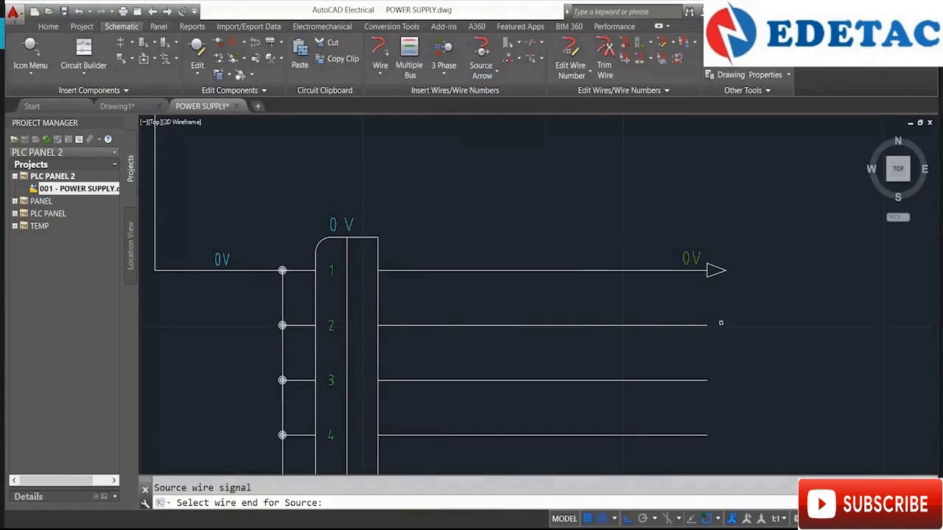
click(706, 324)
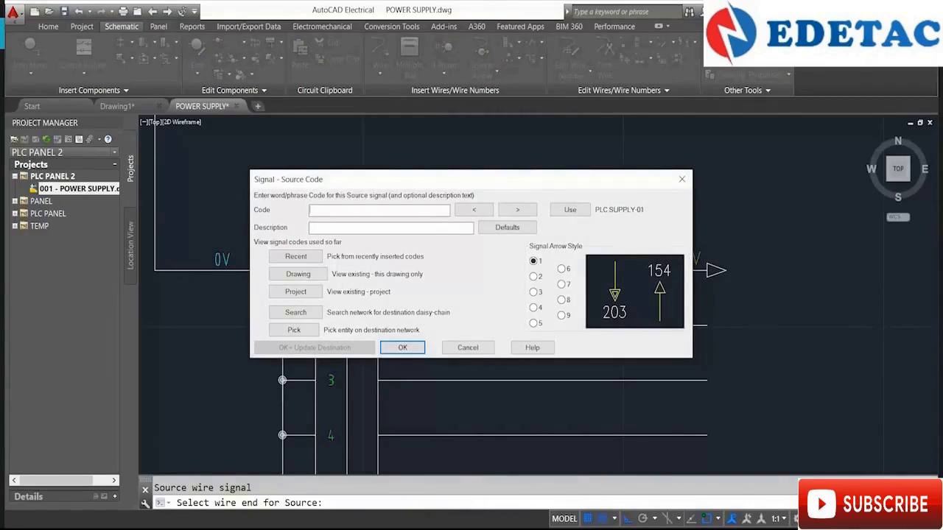
text(PLC INPUT CARD)
key(Return)
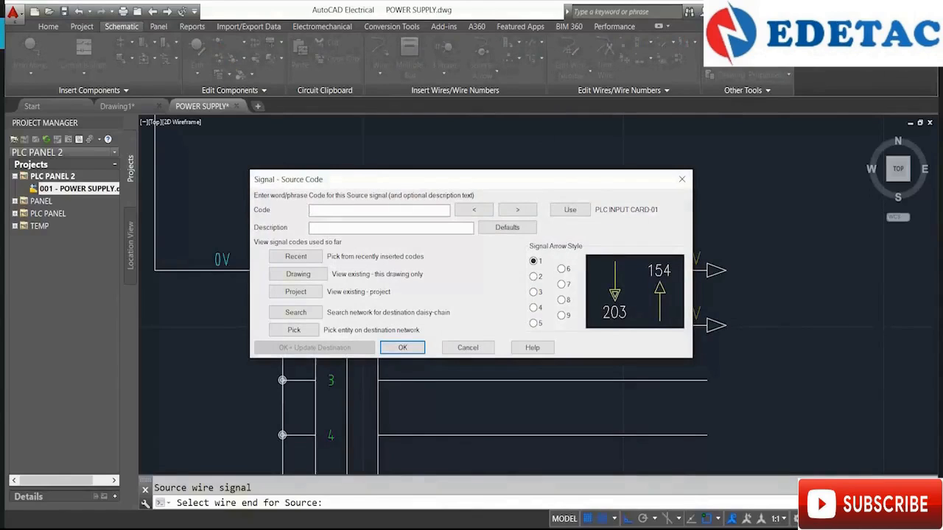
Insert a style 1 source arrow with the code OUPUT COM at the end of the 0 V connector's pin 3 wire.
text(OL)
text(PUT )
text(COM)
key(Return)
Insert a style 1 source arrow with the code RELAY COM at the end of the 0 V connector's pin 4 wire.
text(RELAY)
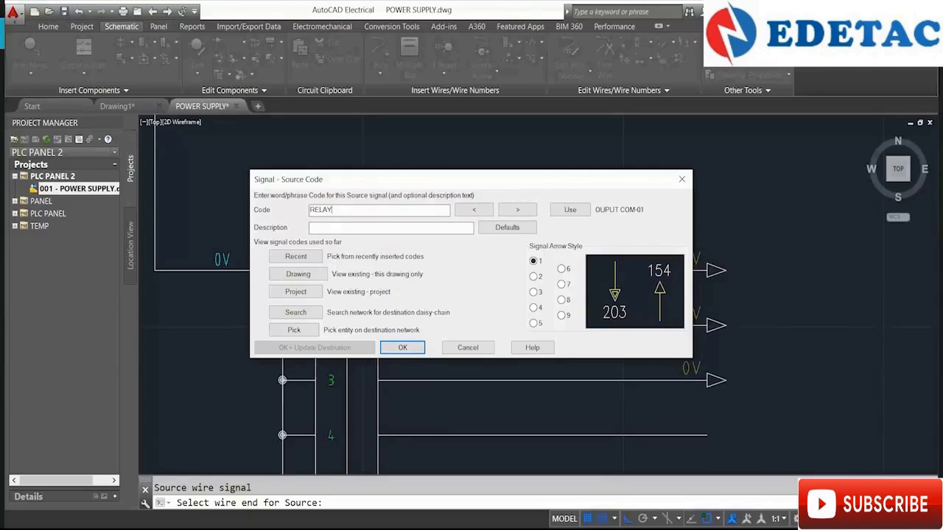
text( COM)
key(Return)
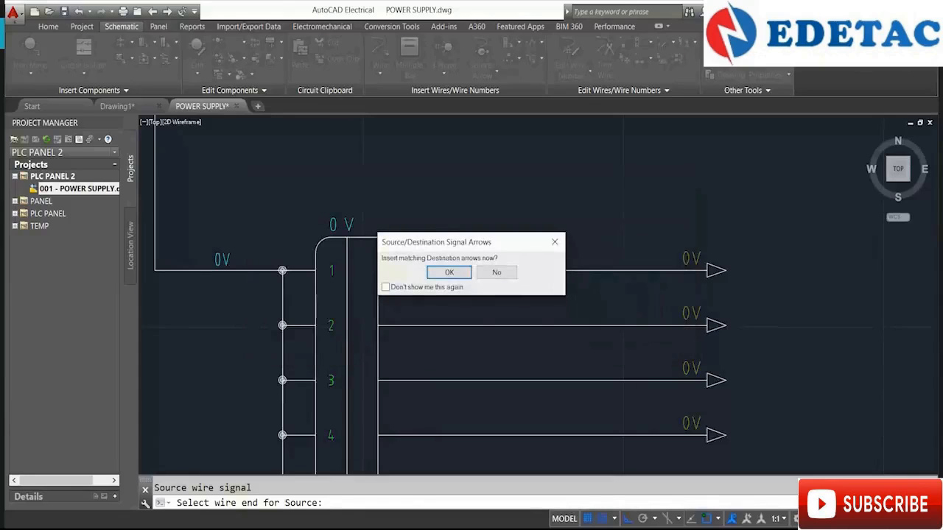
key(Return)
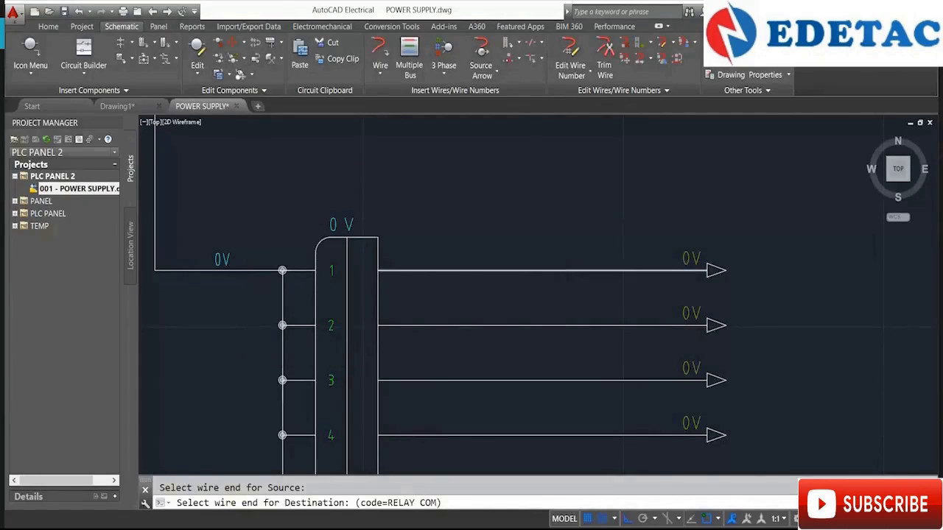
Review the full power supply schematic and compare it with the photo of the wired SMPS and PLC, returning to the drawing.
scroll(468, 378, down, 10)
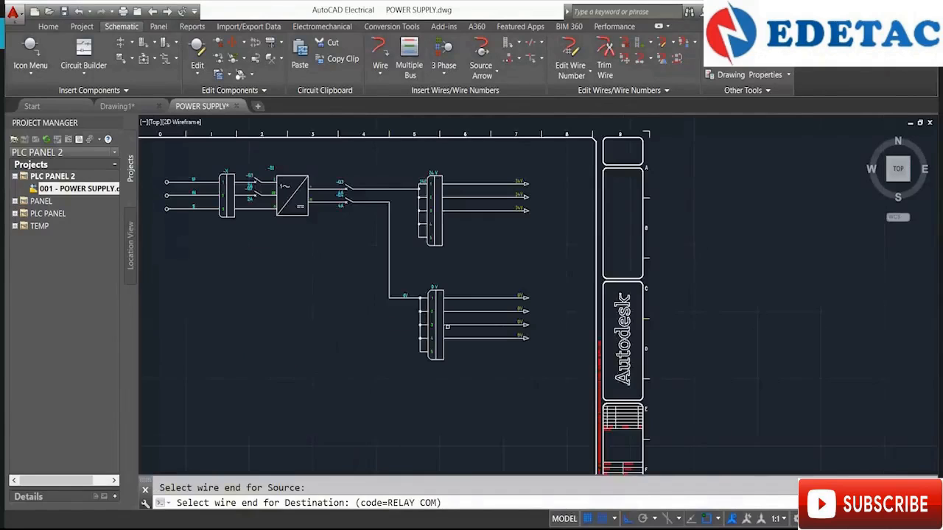
scroll(468, 378, down, 5)
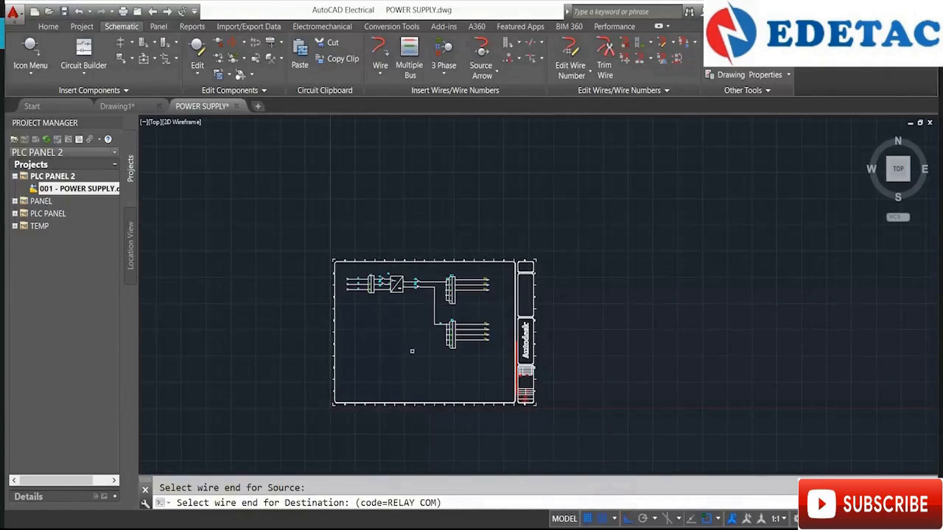
mouse_move(391, 360)
middle_down()
mouse_move(424, 434)
mouse_move(375, 383)
mouse_move(258, 336)
mouse_move(284, 360)
mouse_move(331, 438)
middle_up()
scroll(349, 363, up, 7)
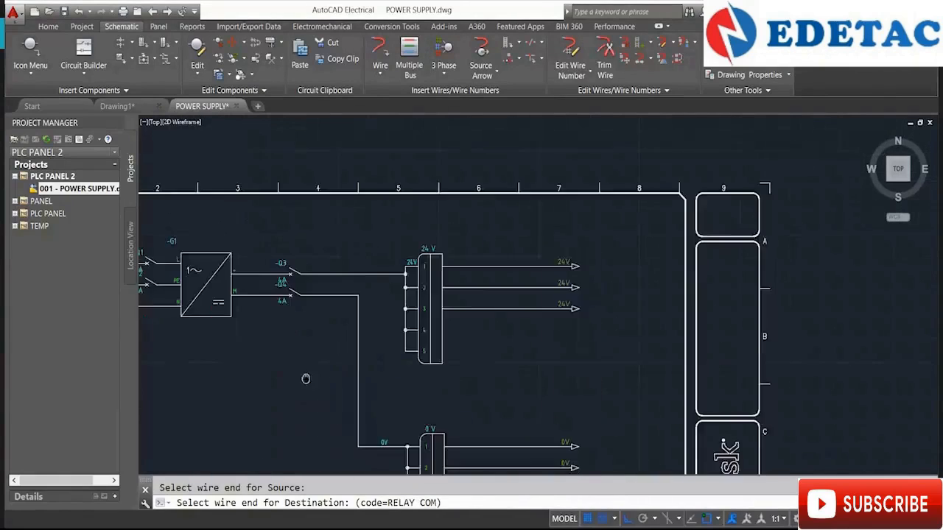
middle_drag(305, 378, 536, 339)
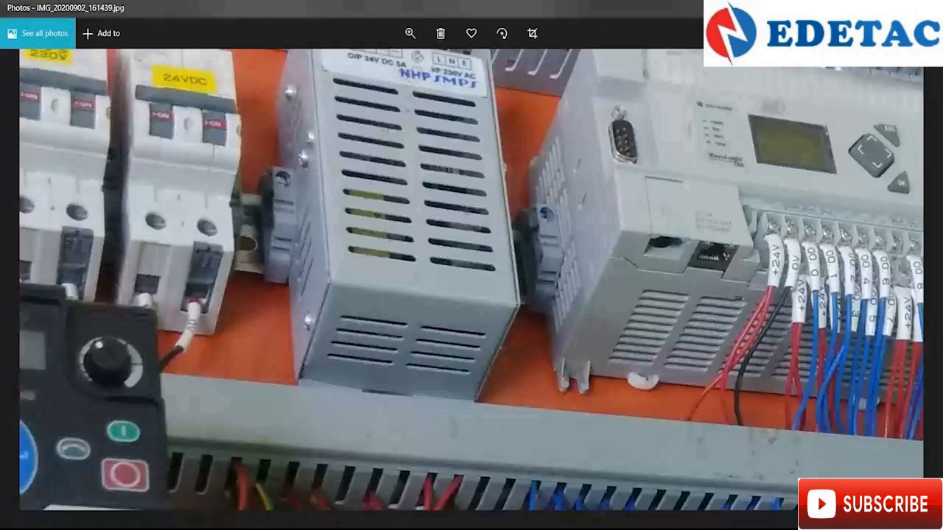
scroll(294, 294, up, 3)
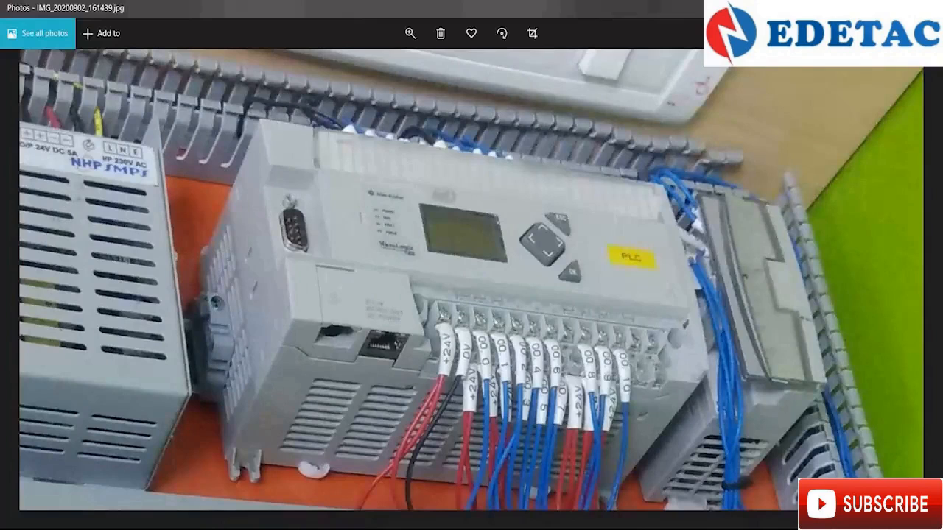
mouse_move(378, 527)
click(444, 494)
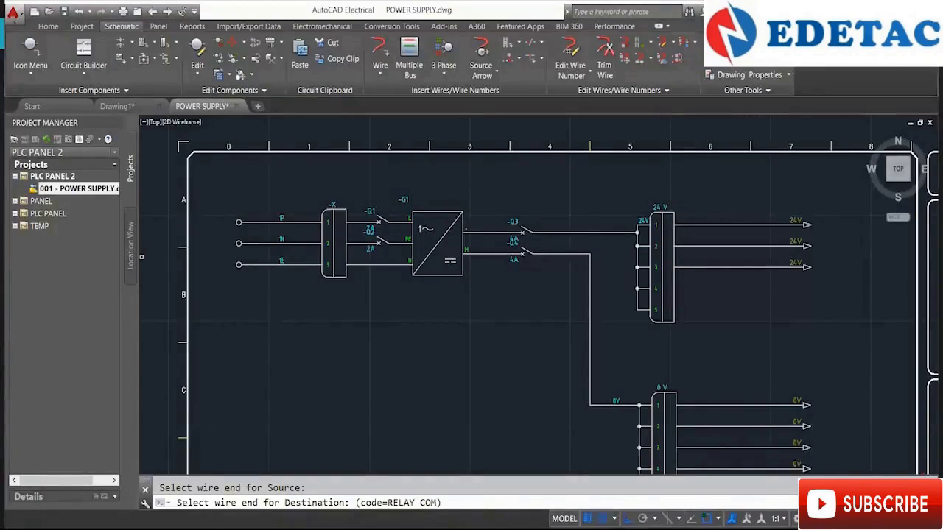
End the running source arrow command and start a new drawing named PLC SECTION in the PLC PANEL 2 project.
right_click(52, 176)
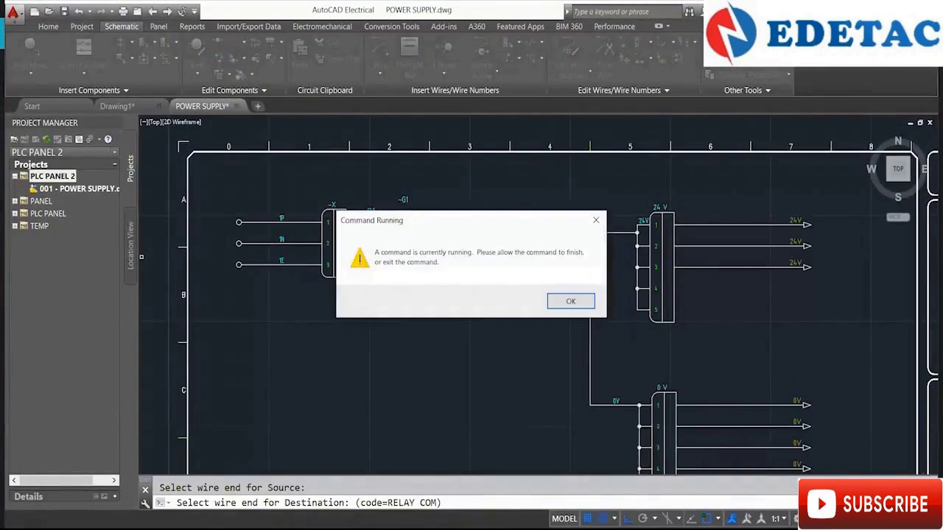
click(596, 220)
key(Escape)
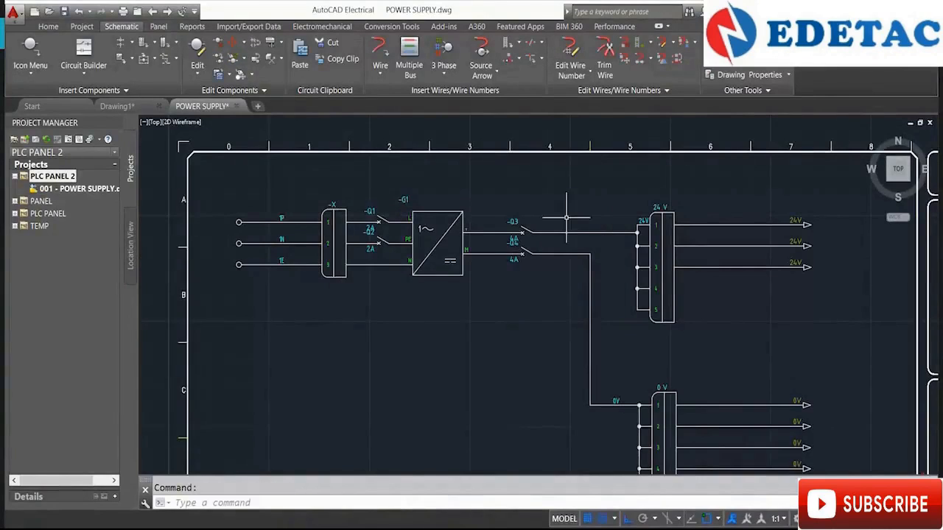
right_click(52, 177)
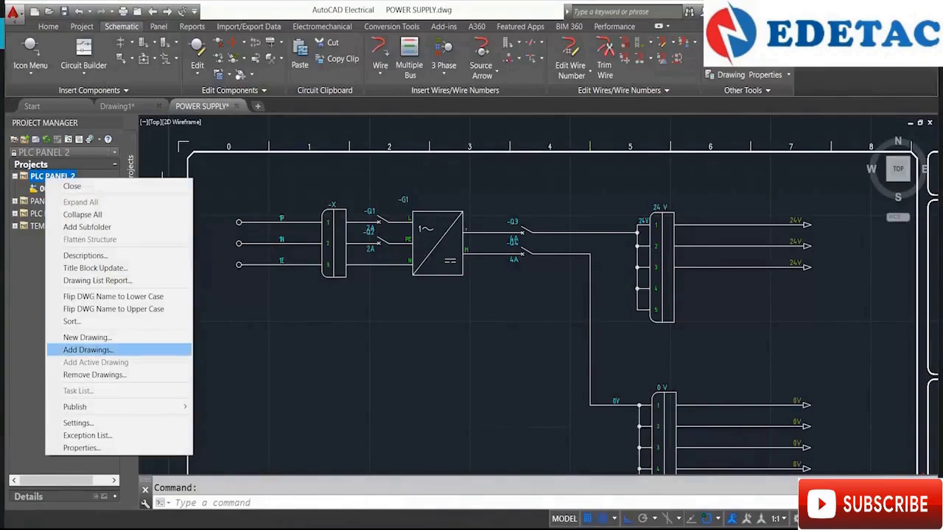
click(87, 337)
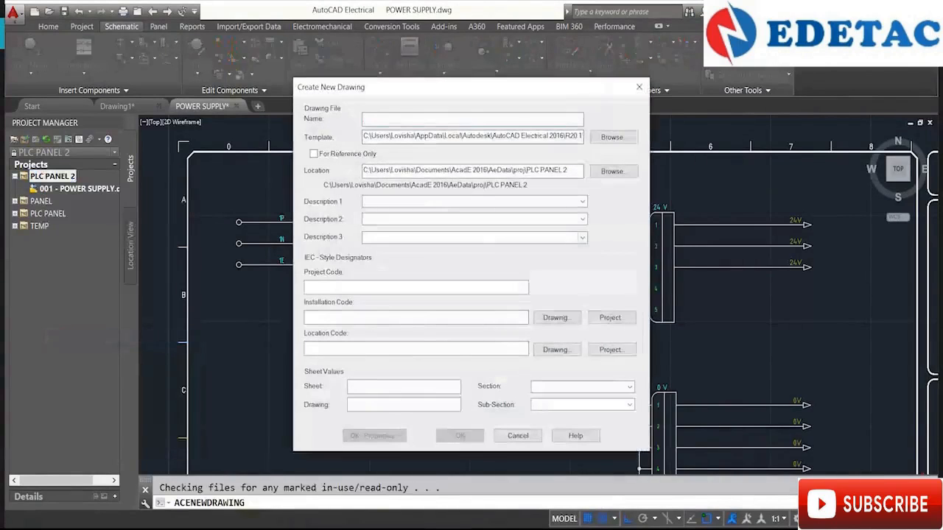
text(PLC SECTION)
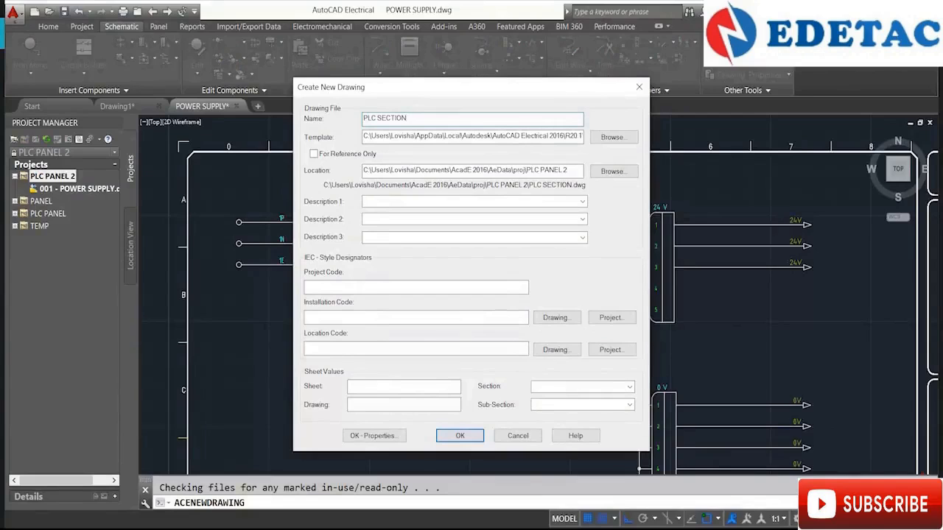
Base the new drawing on the ACAD_ELECTRICAL_IEC template, set its sheet value to 2 and create it.
click(612, 137)
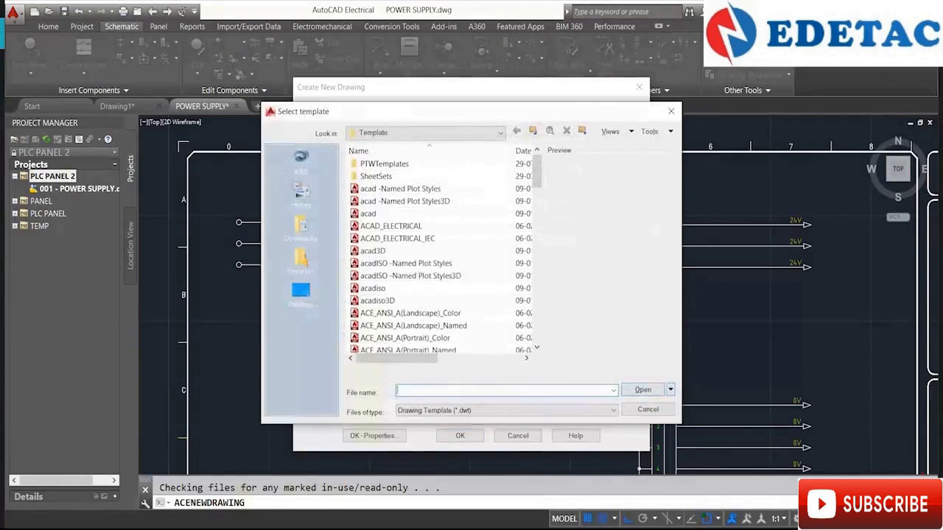
click(466, 240)
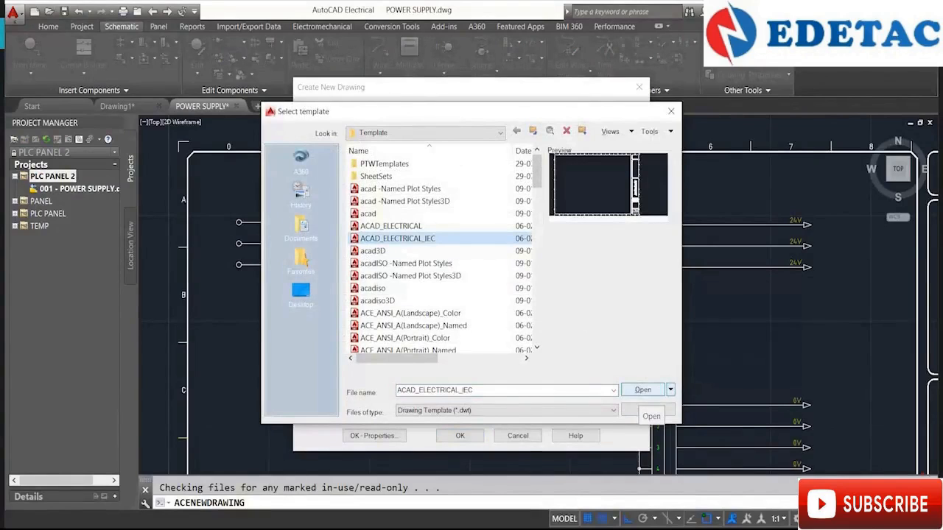
click(643, 390)
click(403, 386)
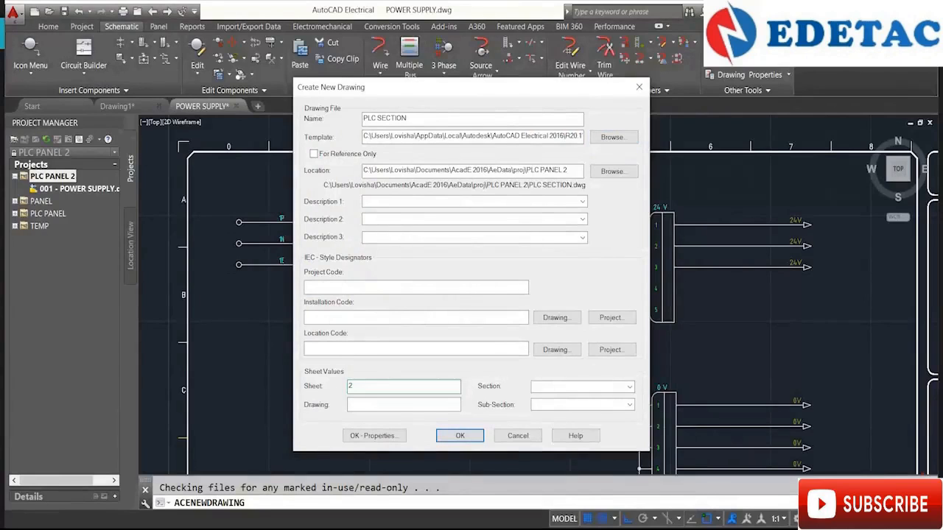
key(Return)
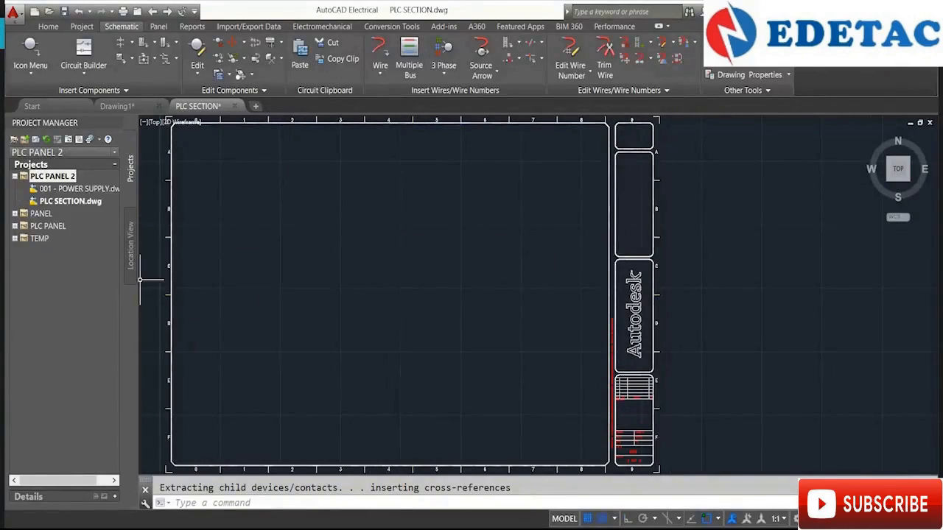
Adjust the properties of PLC SECTION.dwg so that the project lists it as 002 - PLC SECTION.dwg.
right_click(68, 199)
click(188, 296)
click(511, 107)
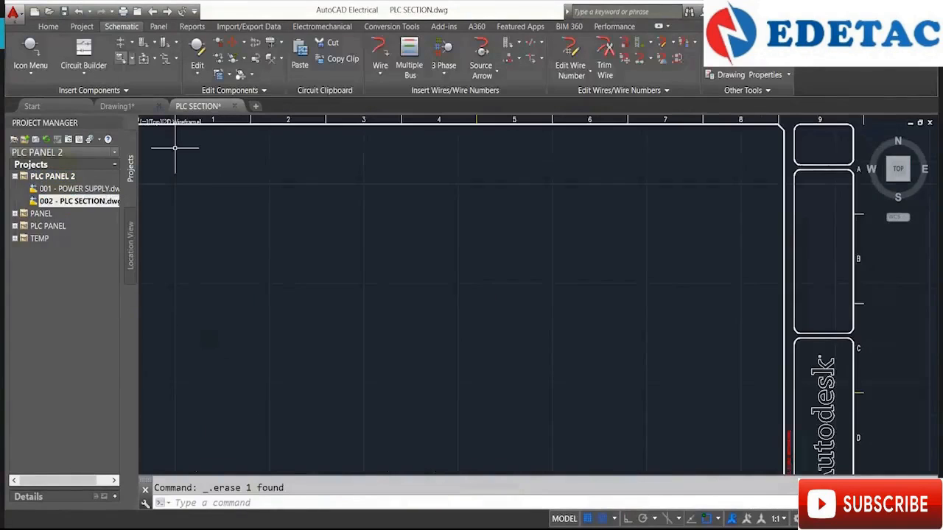
Insert a 10in/6out AB 1761 MicroLogix fixed PLC unit with 12 spacing horizontally in the middle of the drawing frame.
click(30, 64)
key(Escape)
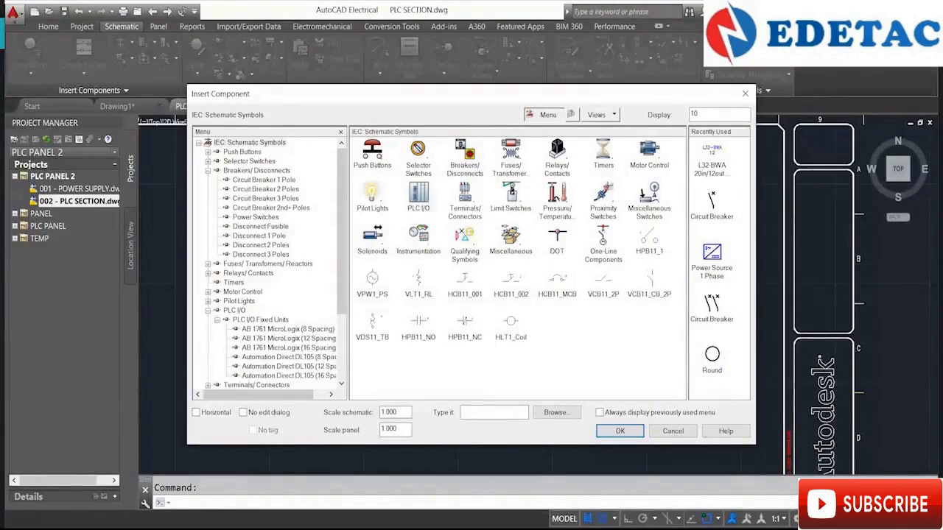
click(419, 195)
click(418, 158)
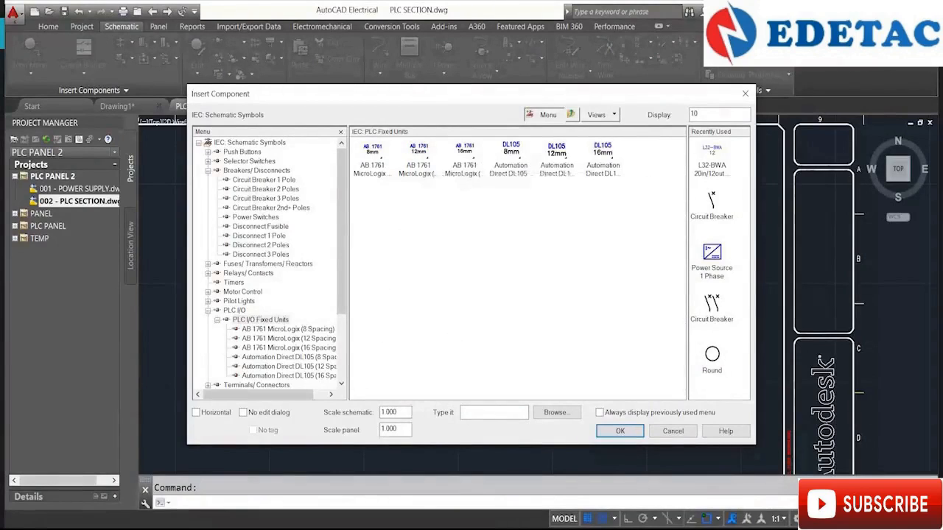
click(419, 158)
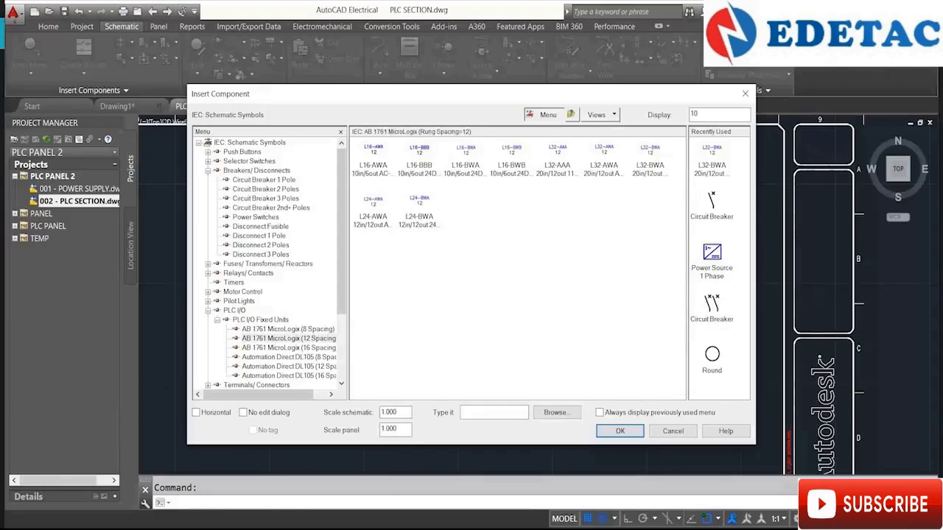
click(418, 158)
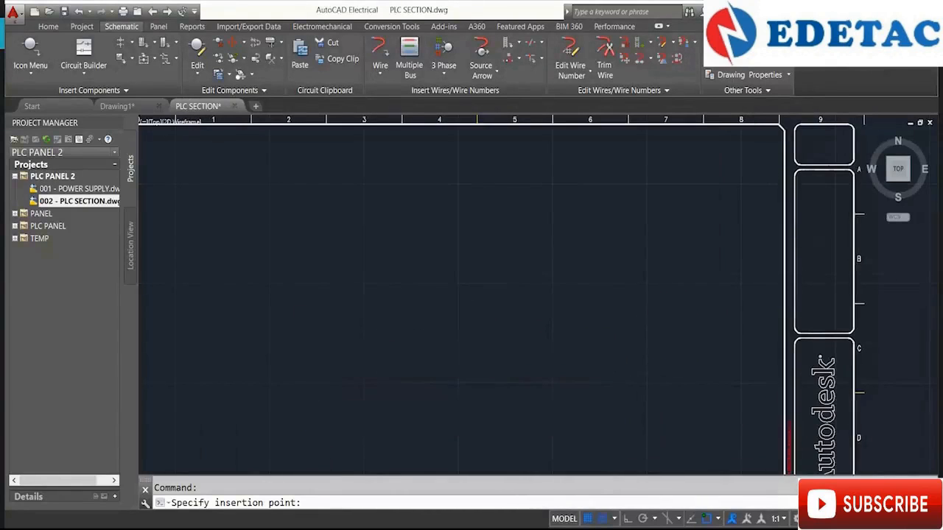
scroll(326, 284, down, 4)
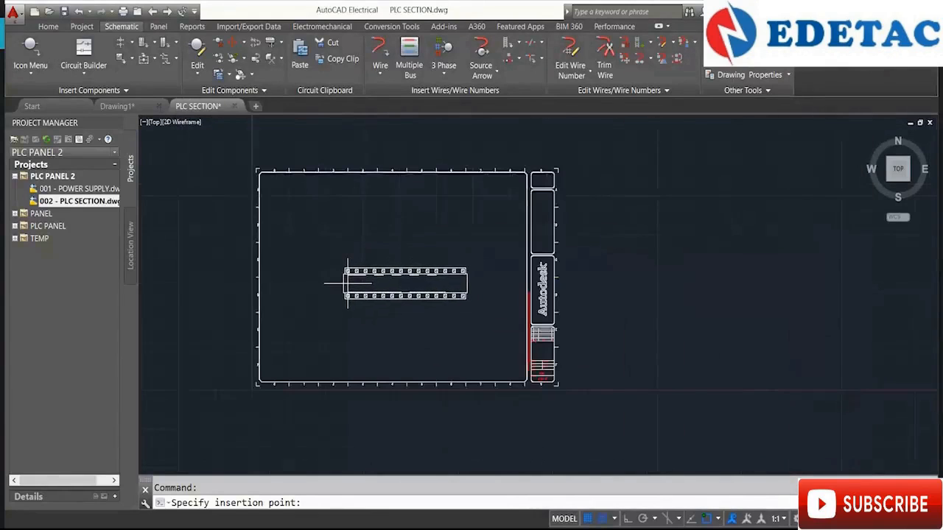
click(343, 268)
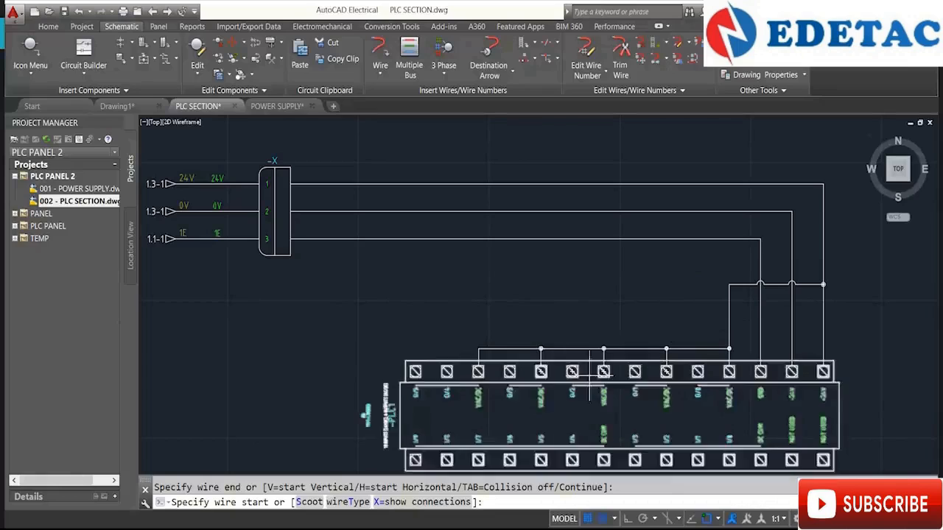
Examine the PLC terminal wiring on the PLC SECTION drawing and the relay contact branches on the OUTPUT CARD drawing.
middle_drag(593, 326, 589, 236)
middle_drag(644, 289, 646, 331)
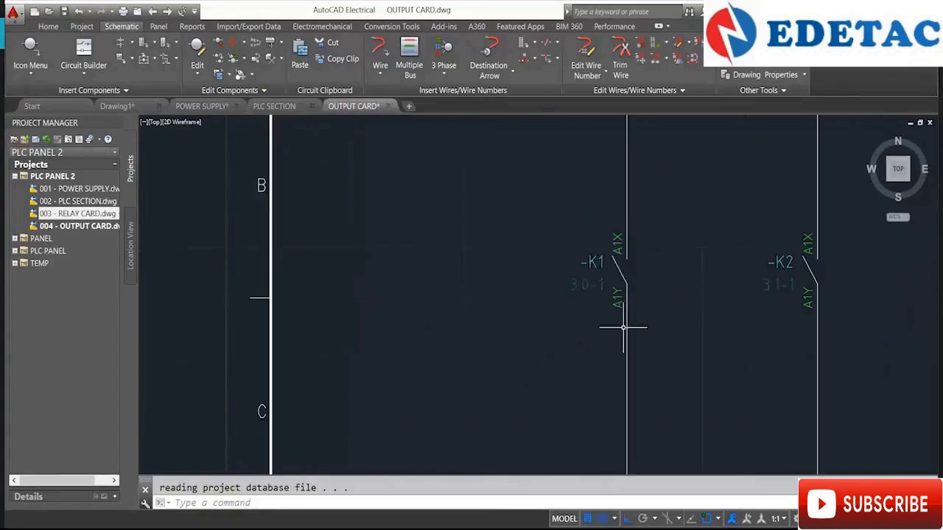
scroll(621, 327, down, 6)
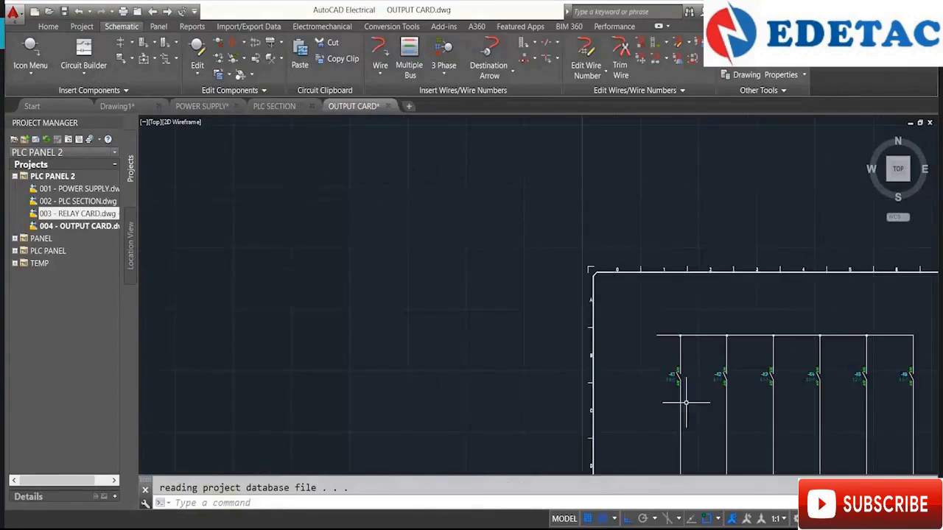
middle_drag(669, 441, 663, 386)
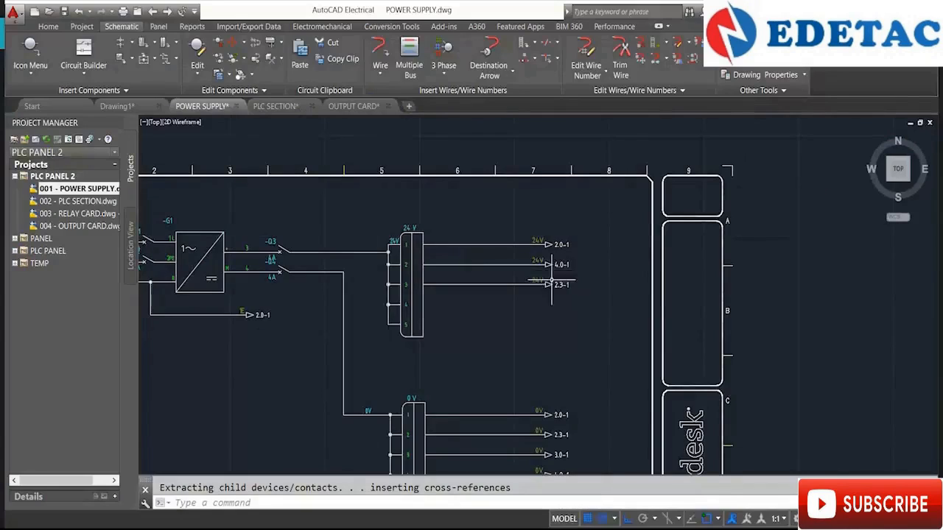
Trace the POWER SUPPLY source arrow cross-references to their destination arrows in the PLC SECTION and OUTPUT CARD drawings.
scroll(545, 283, up, 2)
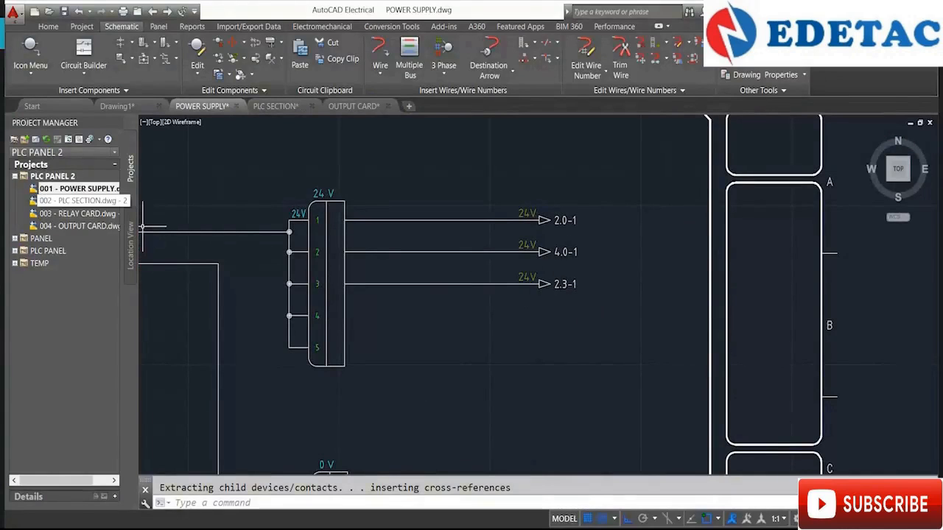
double_click(77, 201)
scroll(427, 172, up, 3)
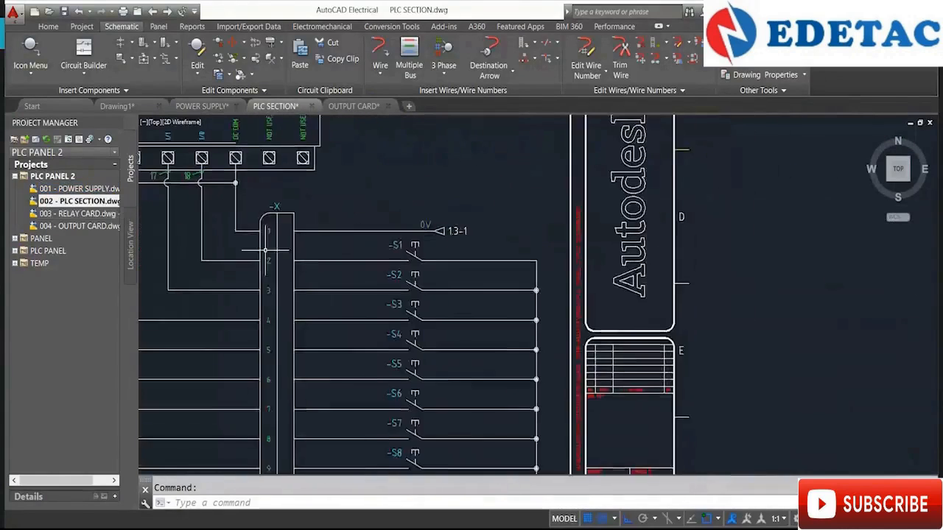
middle_drag(390, 333, 414, 318)
middle_drag(364, 344, 370, 347)
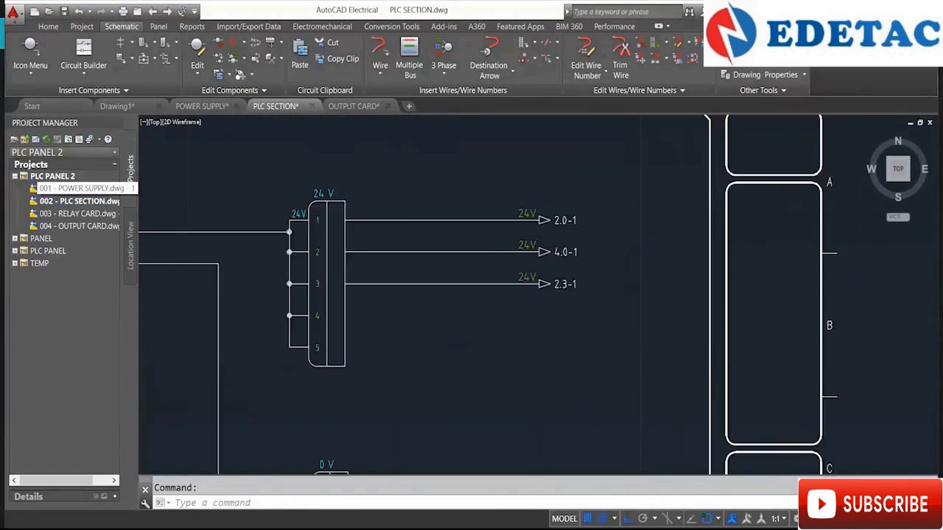
double_click(74, 189)
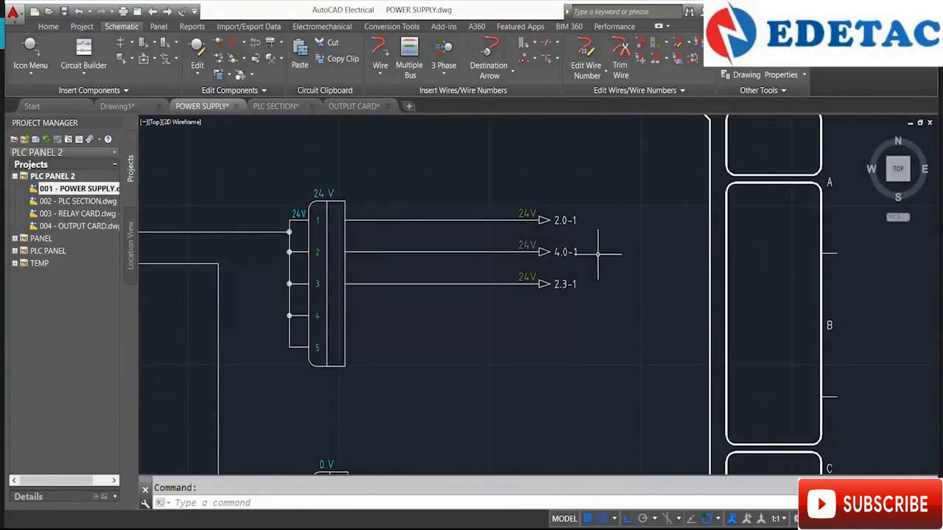
double_click(74, 225)
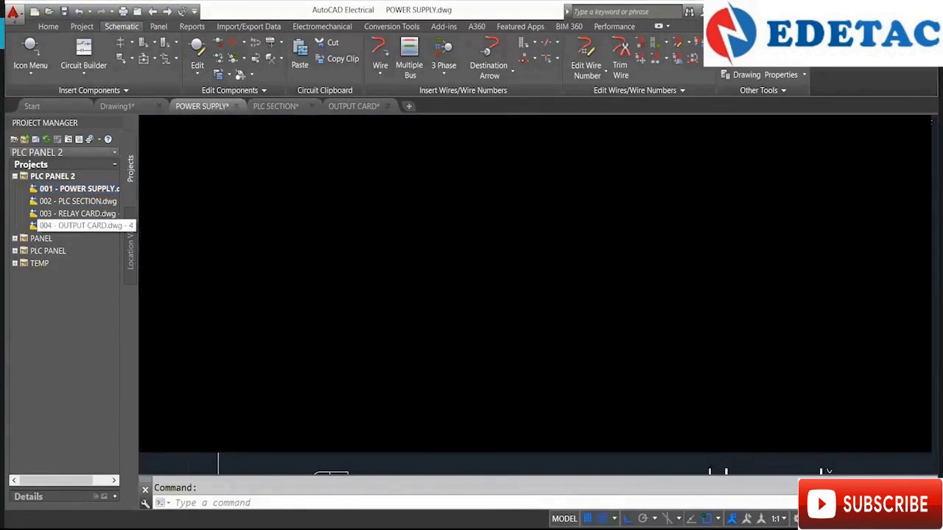
scroll(565, 348, up, 5)
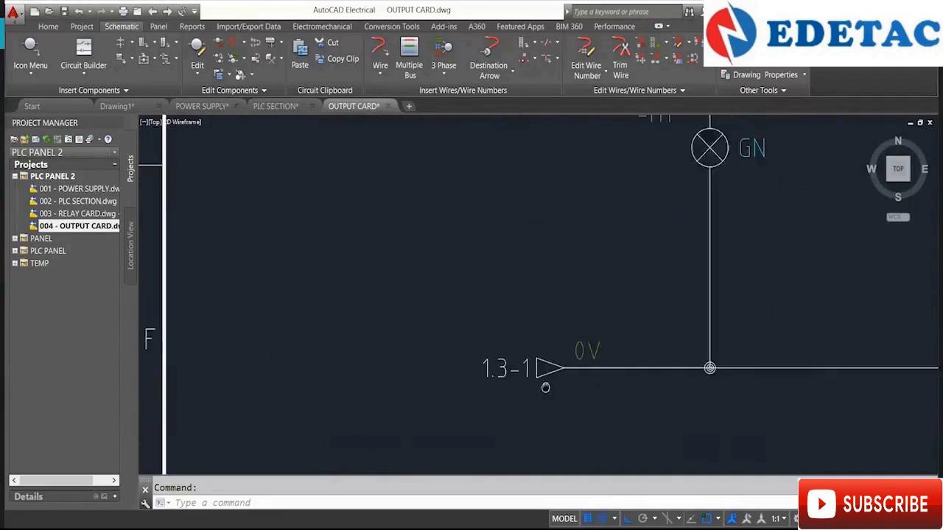
scroll(563, 331, down, 6)
scroll(545, 310, up, 8)
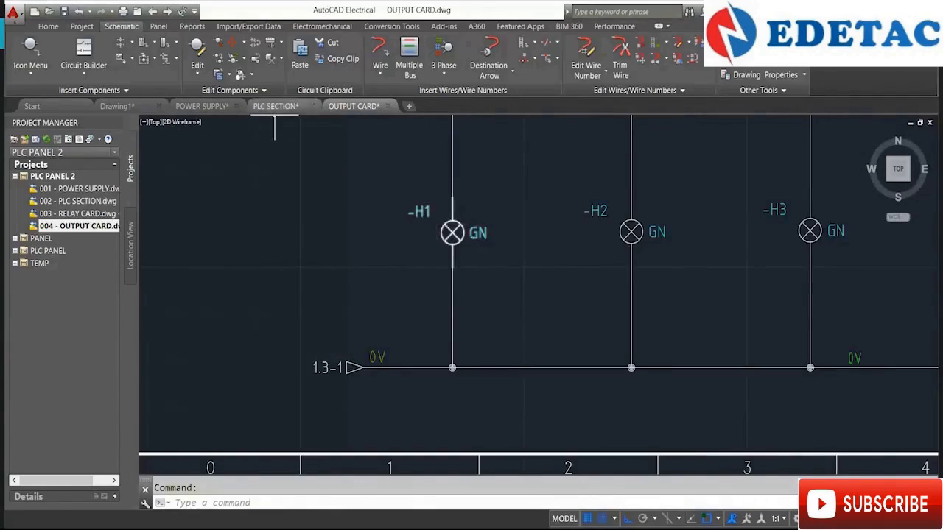
Assign the AB 800H-PR16G green round oiltight pilot light from the catalog to lamp H1 on the OUTPUT CARD drawing.
click(197, 55)
click(446, 226)
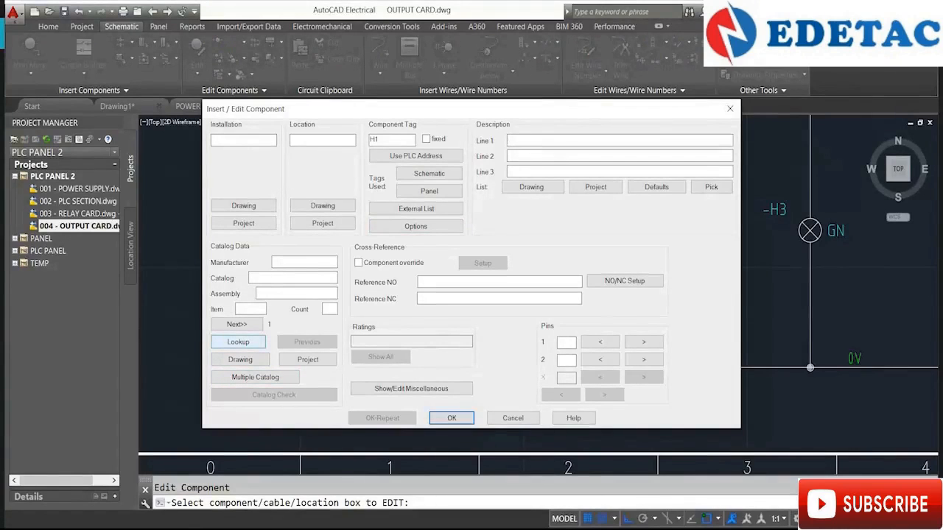
click(238, 342)
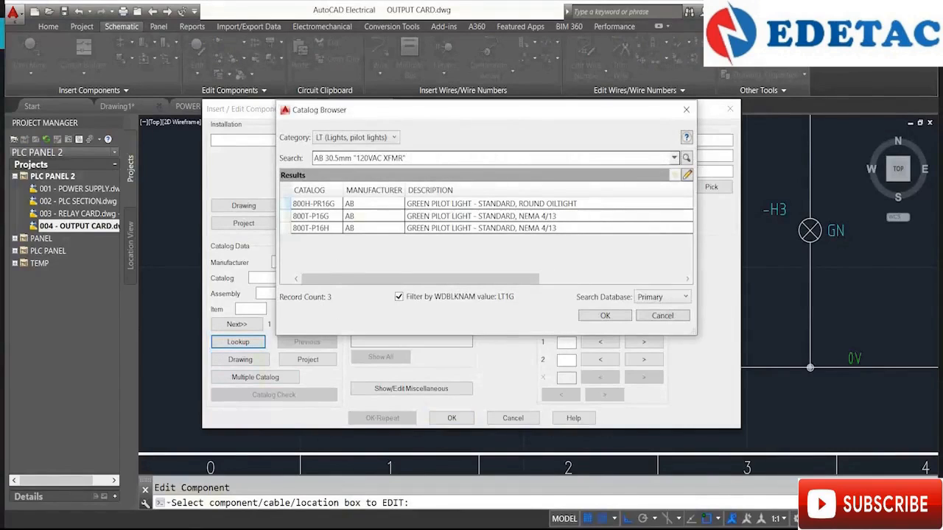
click(491, 204)
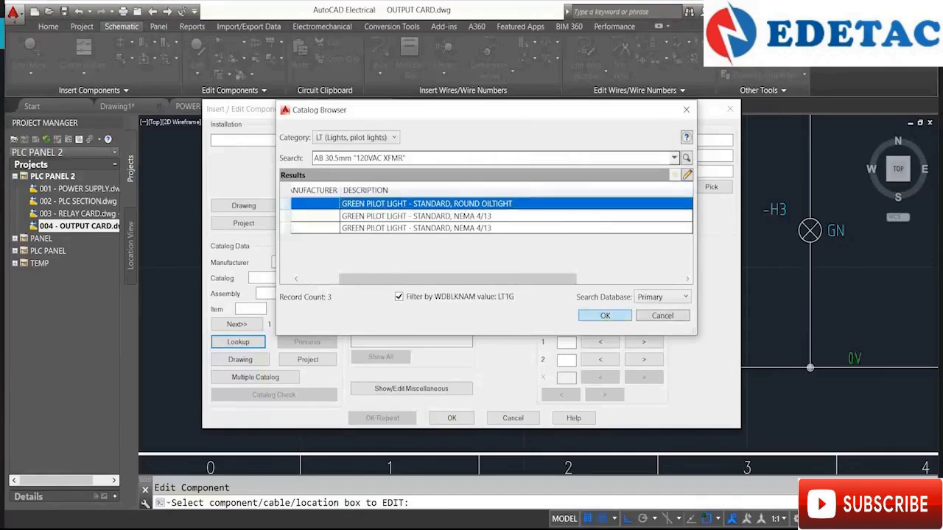
key(Return)
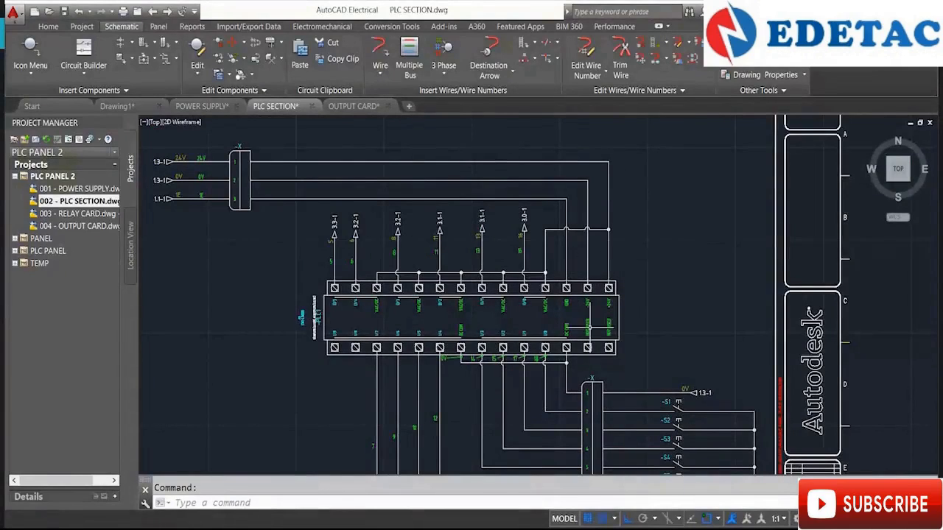
Examine the PLC terminal wire numbers on the PLC SECTION drawing and the matching destination arrows on the RELAY CARD drawing.
scroll(572, 310, up, 2)
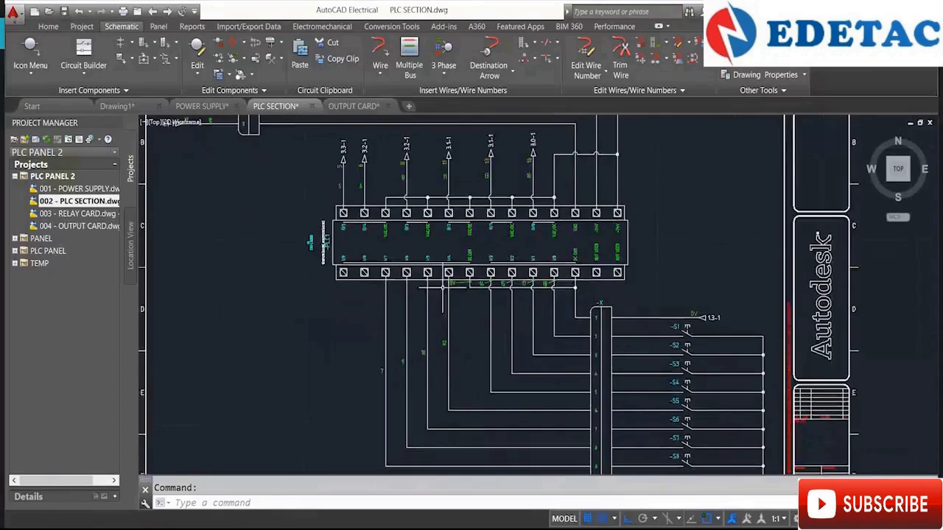
scroll(534, 294, up, 3)
middle_drag(555, 263, 632, 334)
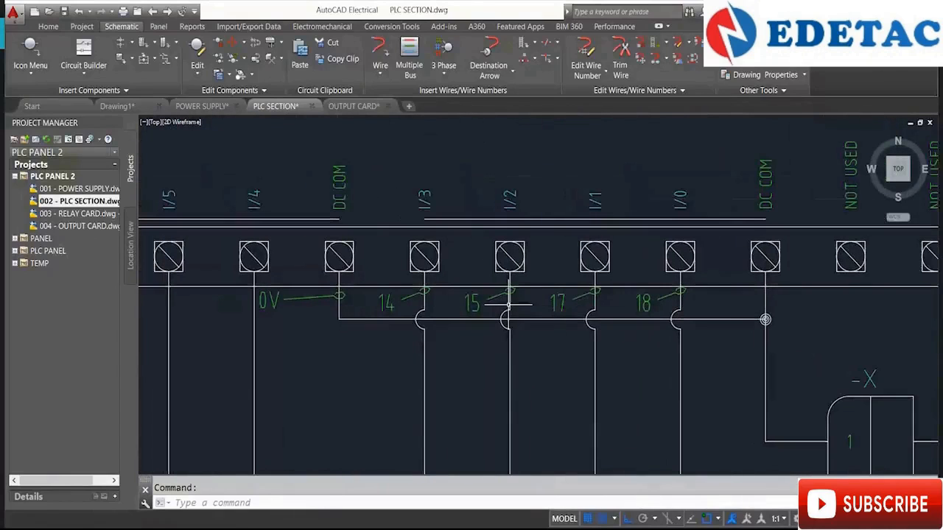
scroll(421, 322, down, 1)
scroll(421, 322, down, 2)
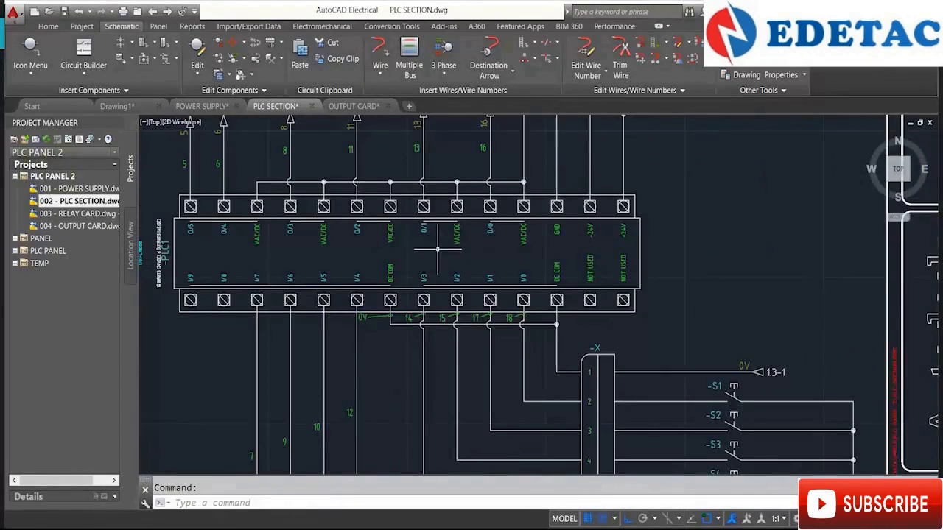
middle_drag(374, 189, 425, 248)
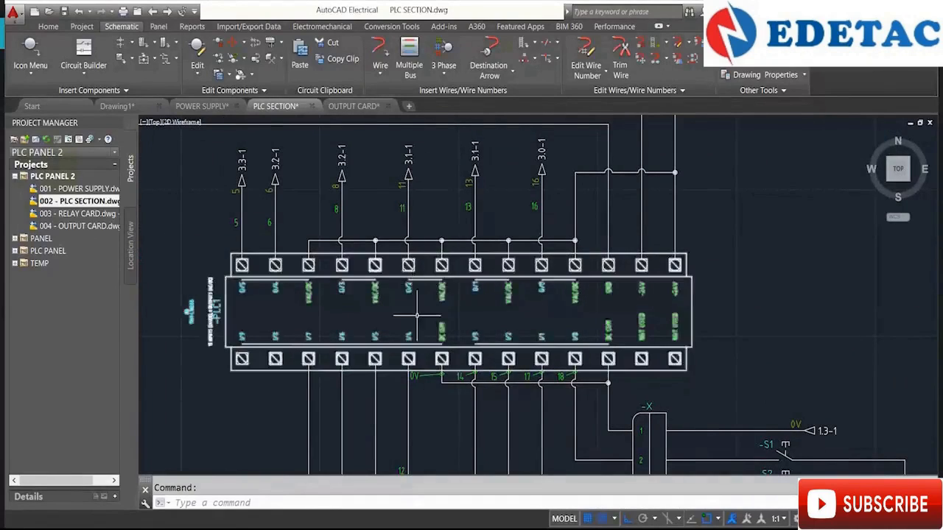
middle_drag(414, 316, 414, 212)
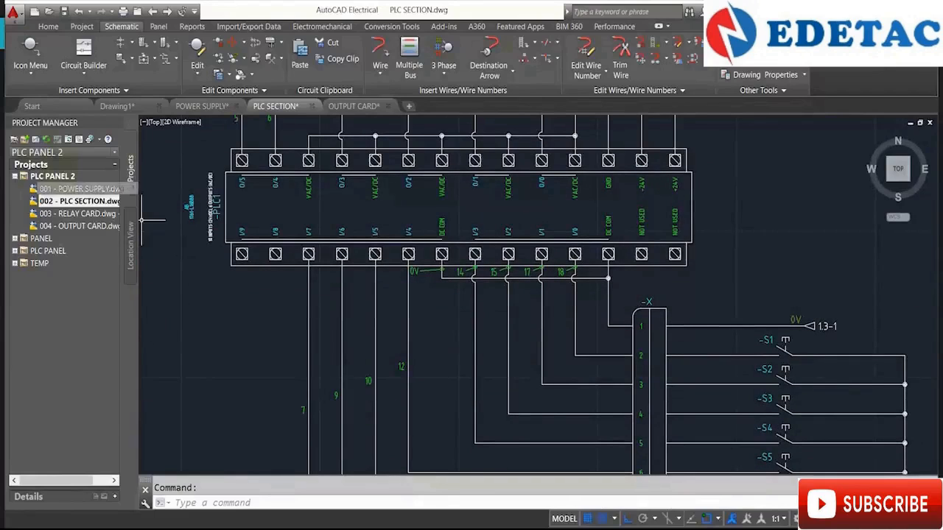
double_click(81, 213)
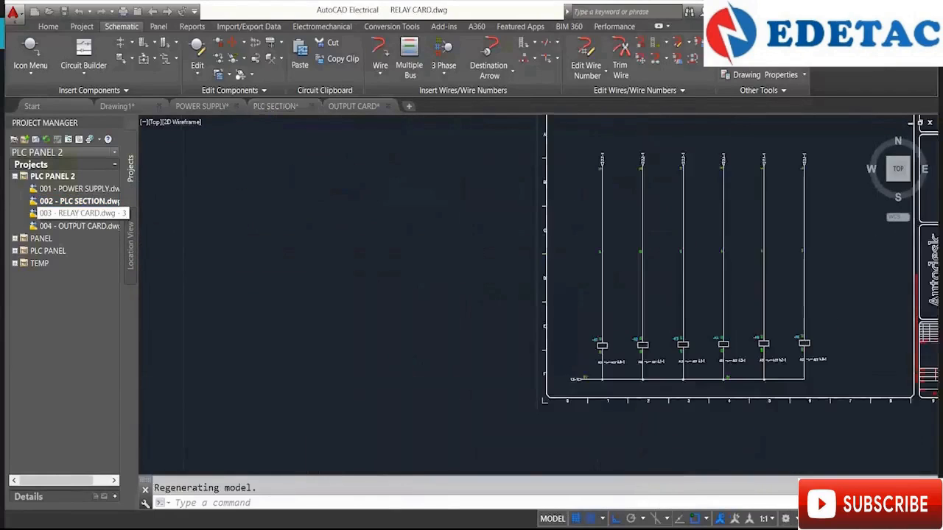
scroll(420, 246, up, 4)
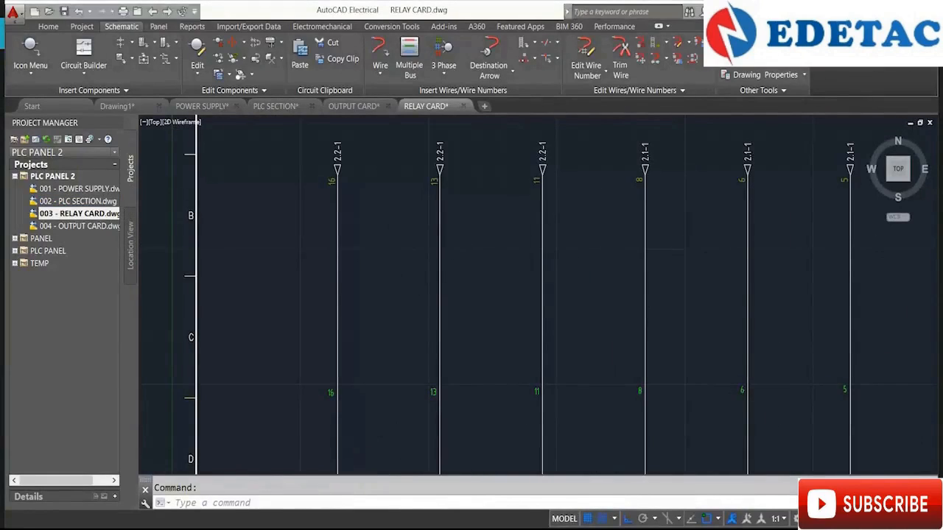
Switch to the BASIC PANEL project's Panel.dwg and inspect the size of the push button footprint inside the enclosure outline.
key(alt+Tab)
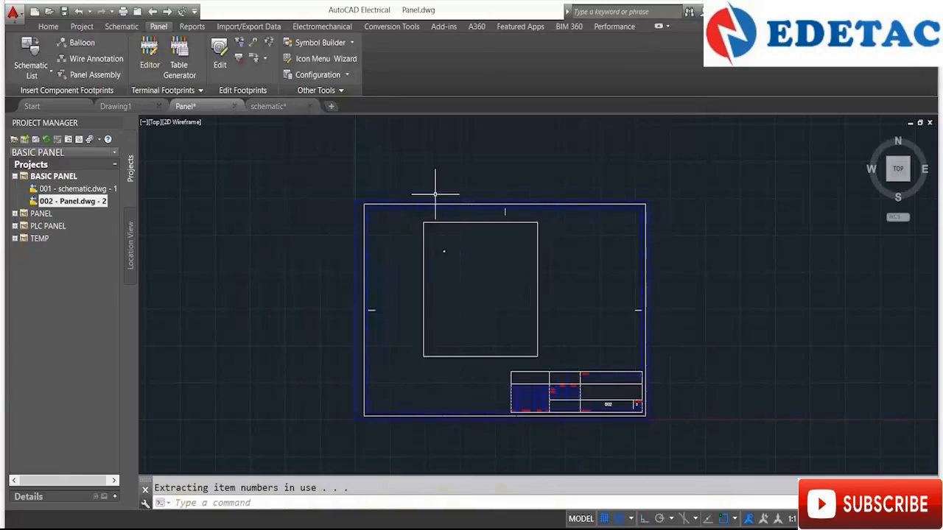
scroll(446, 259, up, 10)
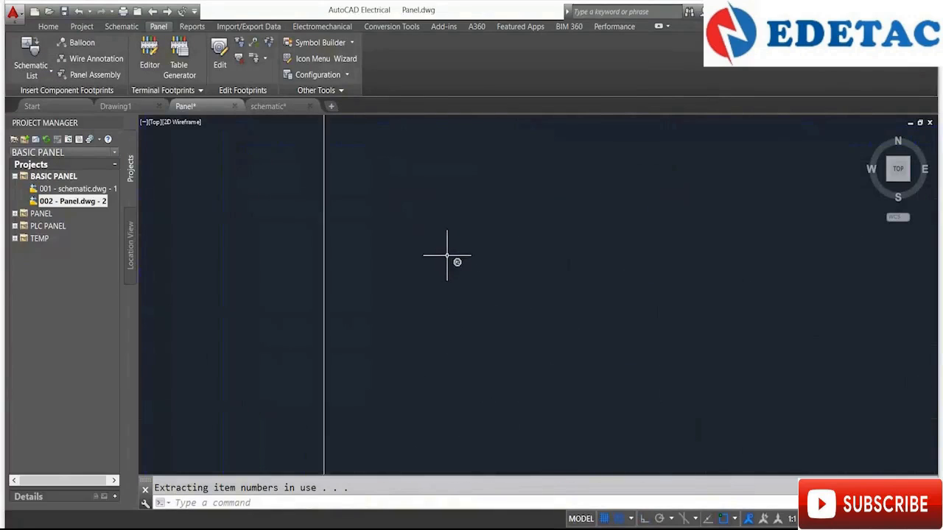
scroll(470, 285, down, 10)
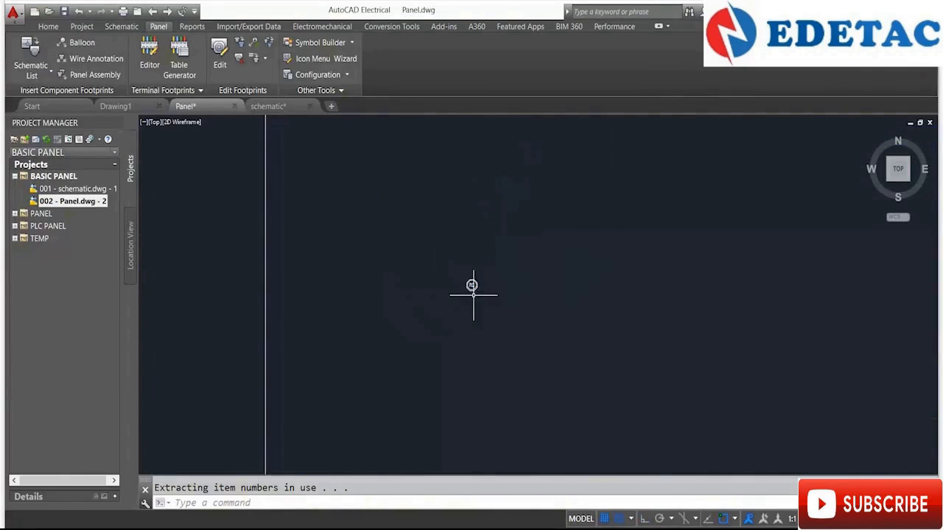
scroll(470, 287, up, 8)
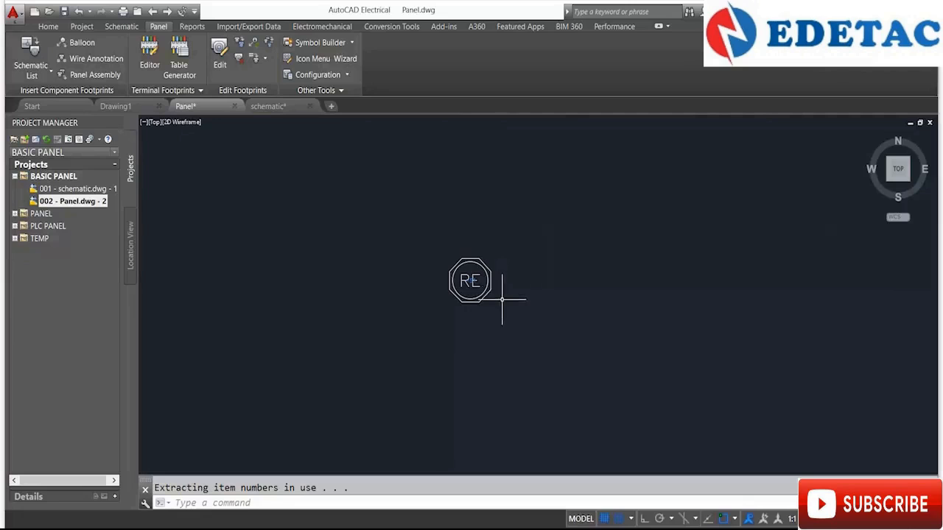
scroll(498, 328, up, 3)
scroll(472, 351, down, 6)
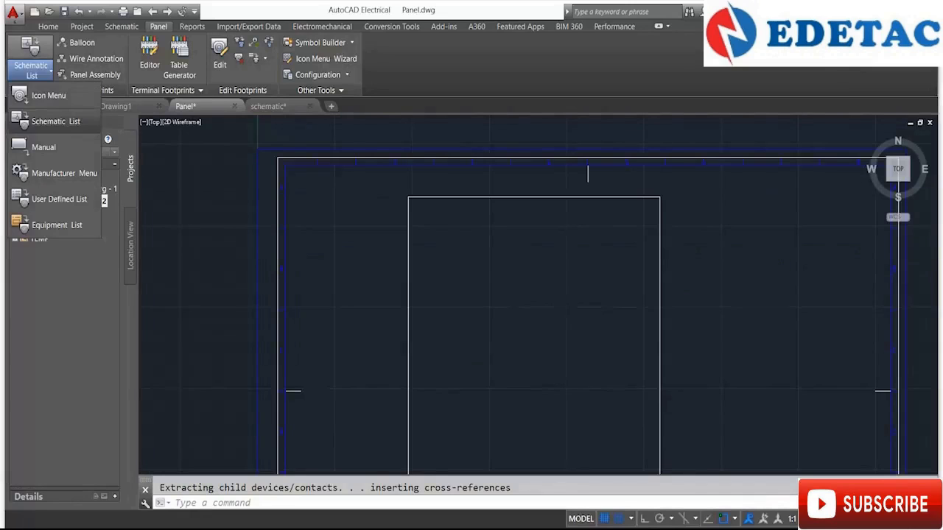
Set the schematic and panel insertion scales to 50.8 and extract the schematic component list from all drawings of the project.
click(46, 95)
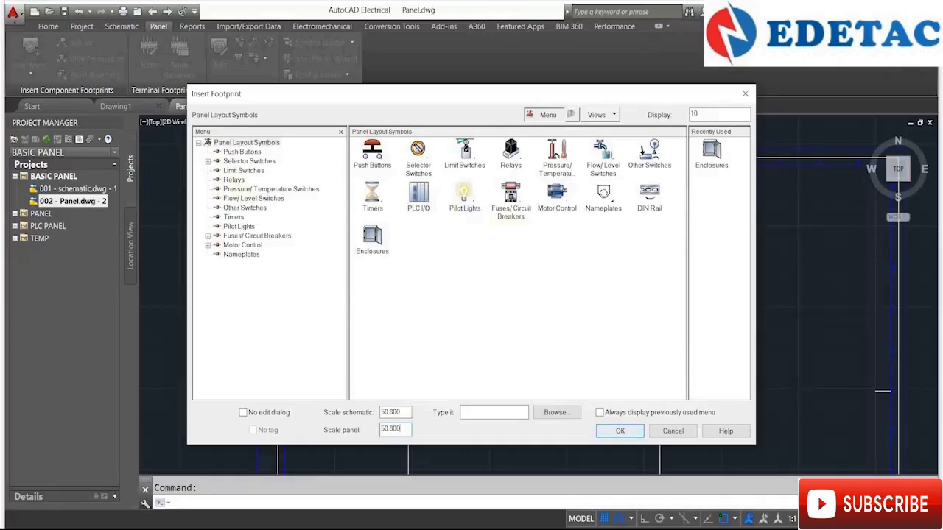
click(620, 431)
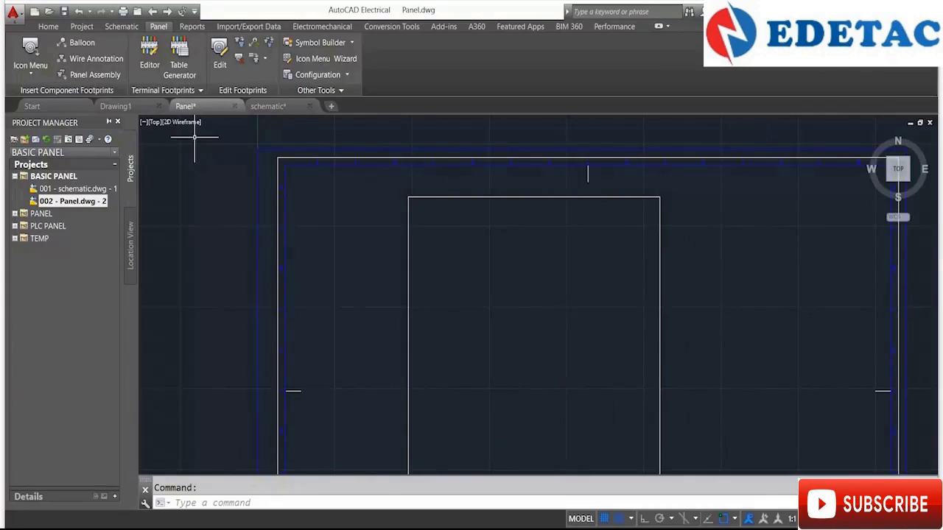
click(30, 73)
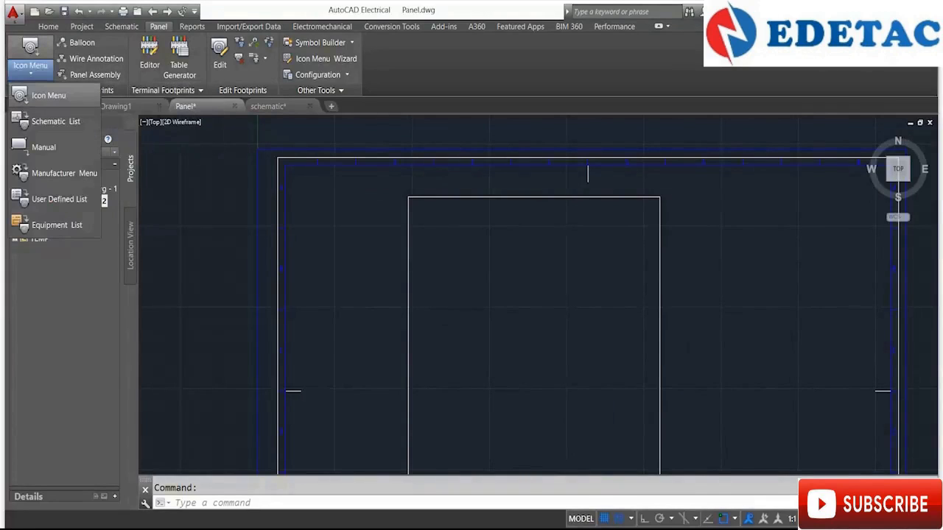
click(46, 120)
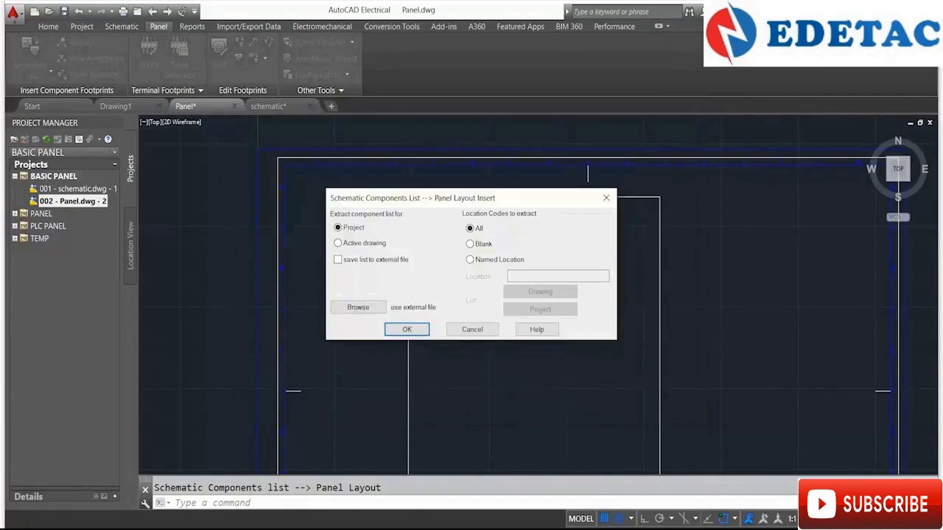
click(407, 329)
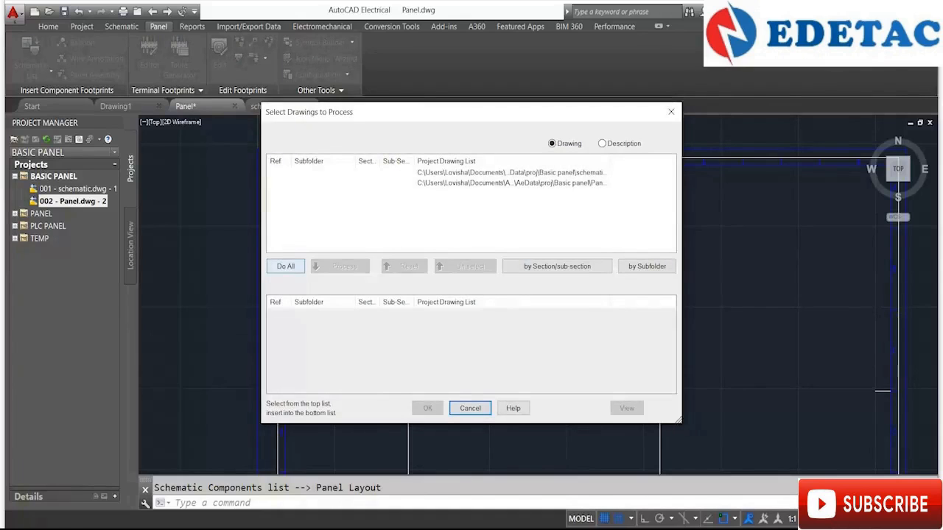
click(286, 266)
click(427, 408)
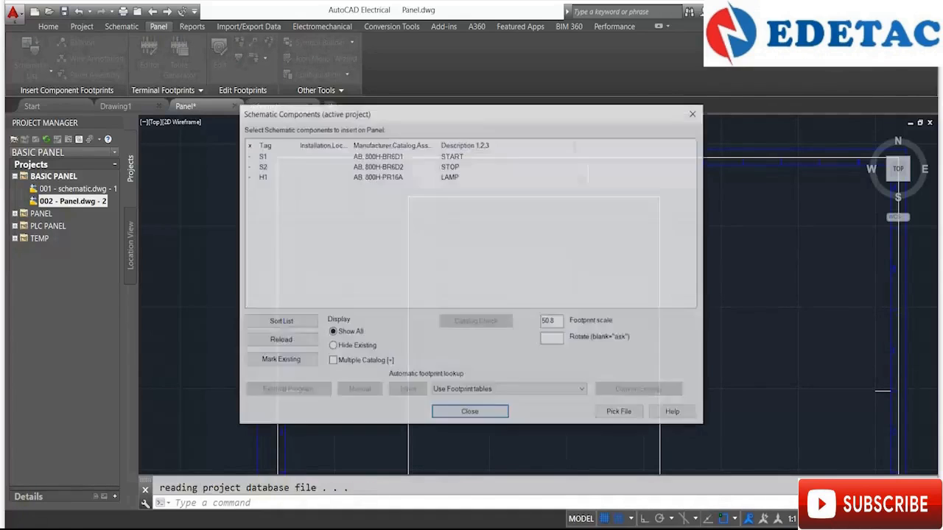
Insert the footprint of START push button S1 (AB 800H-BR6D1) in the upper-left area of the enclosure outline at scale 50.8.
click(262, 155)
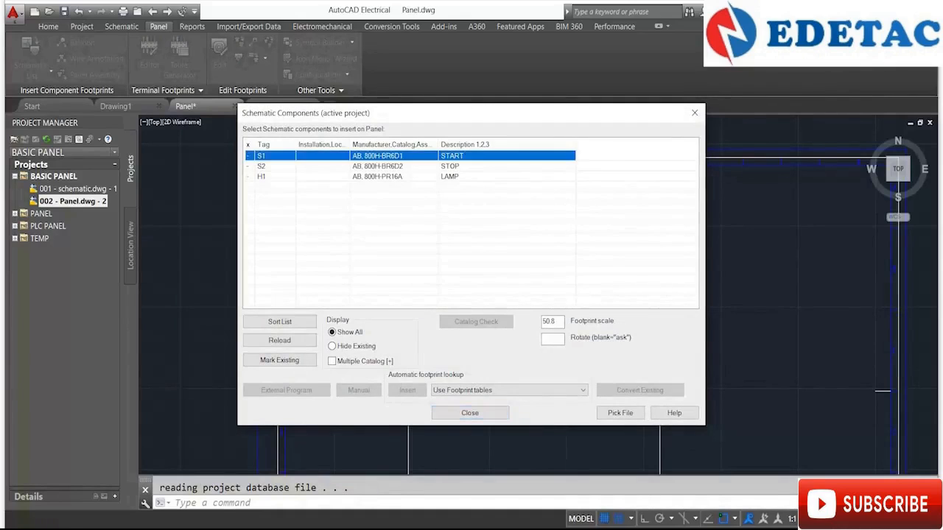
click(408, 390)
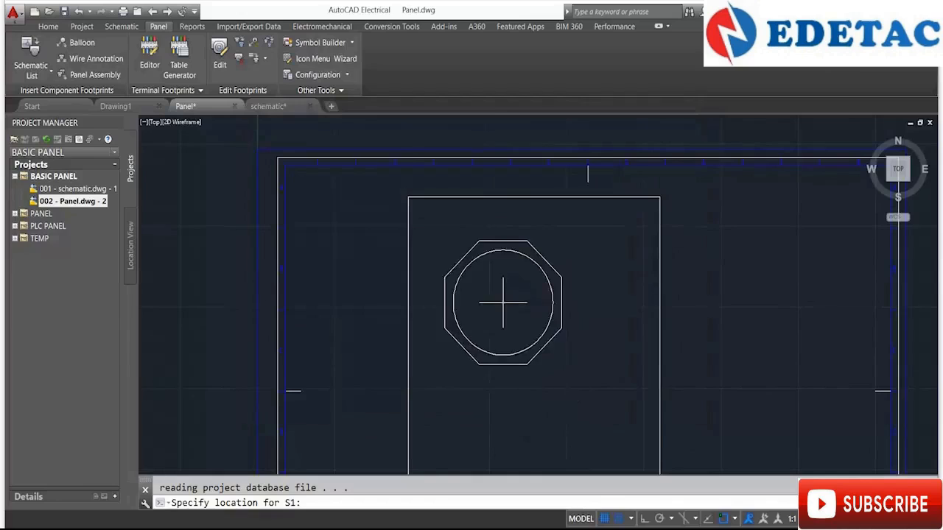
scroll(478, 284, down, 4)
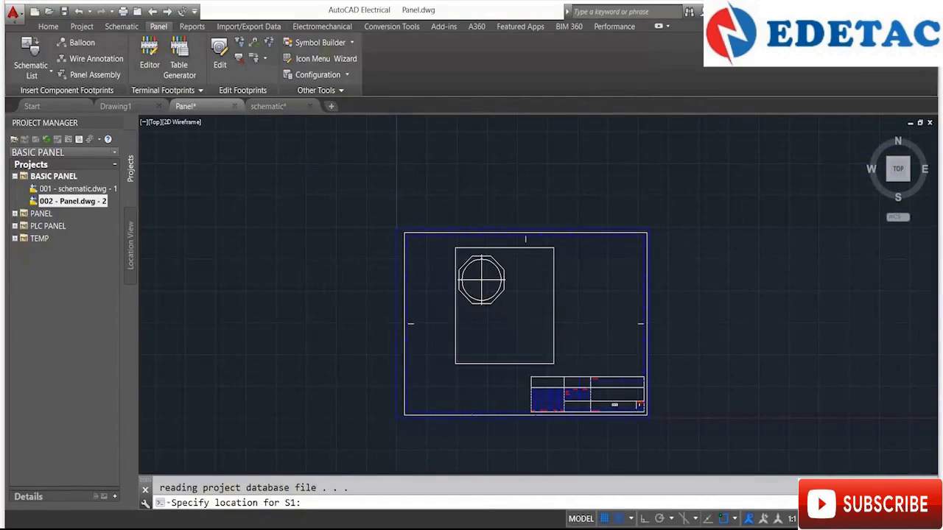
key(F8)
click(480, 280)
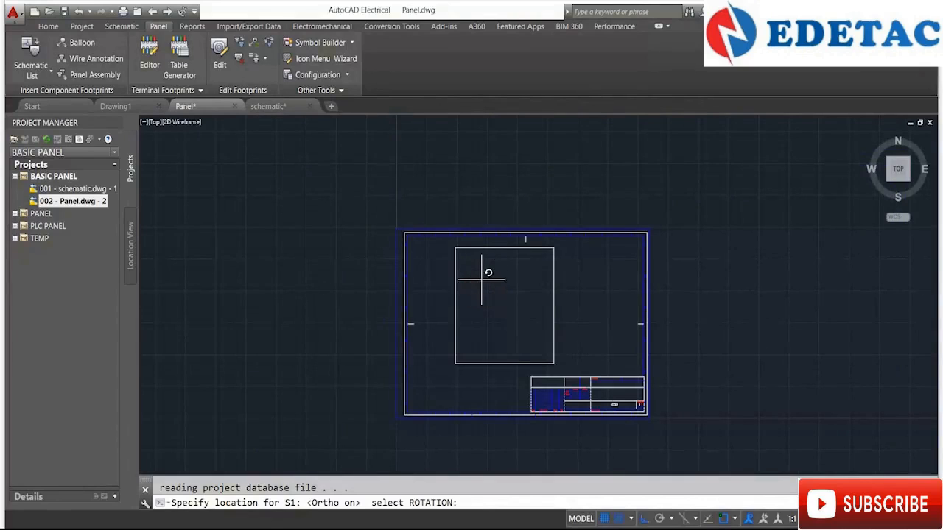
key(Return)
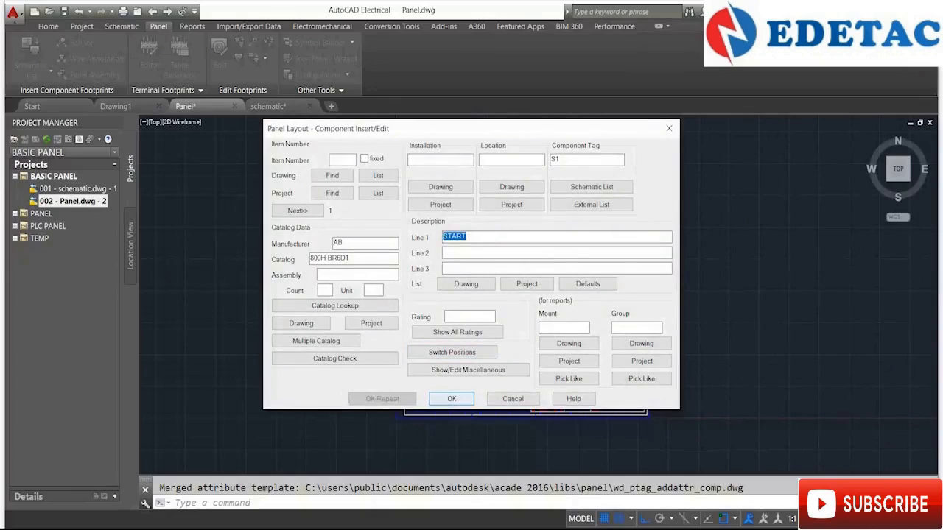
key(Return)
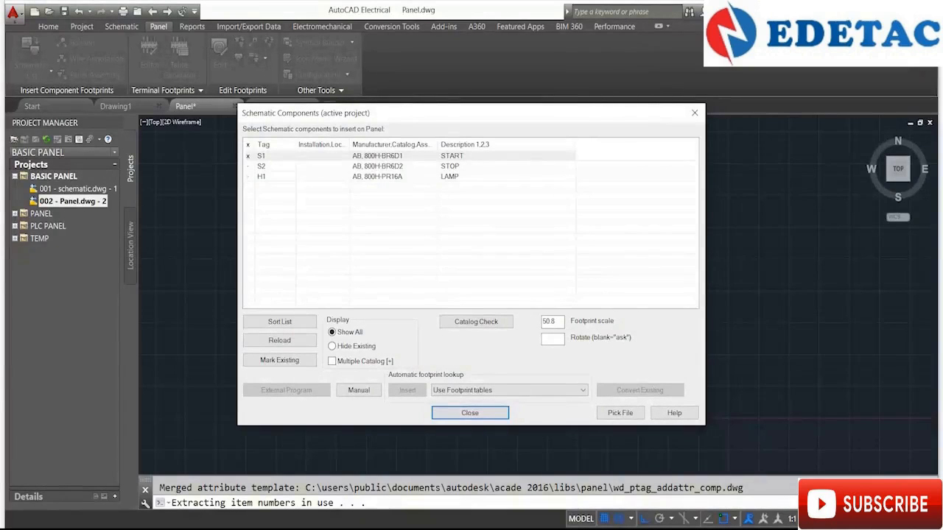
Insert the footprint of STOP push button S2 (AB 800H-BR6D2) level with S1 at the enclosure's upper-right side.
click(409, 166)
click(408, 390)
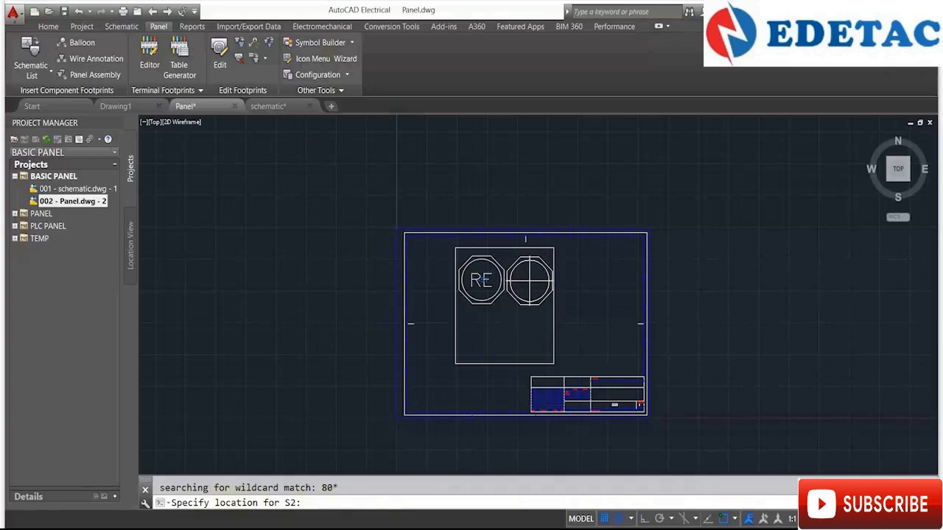
key(F8)
click(537, 280)
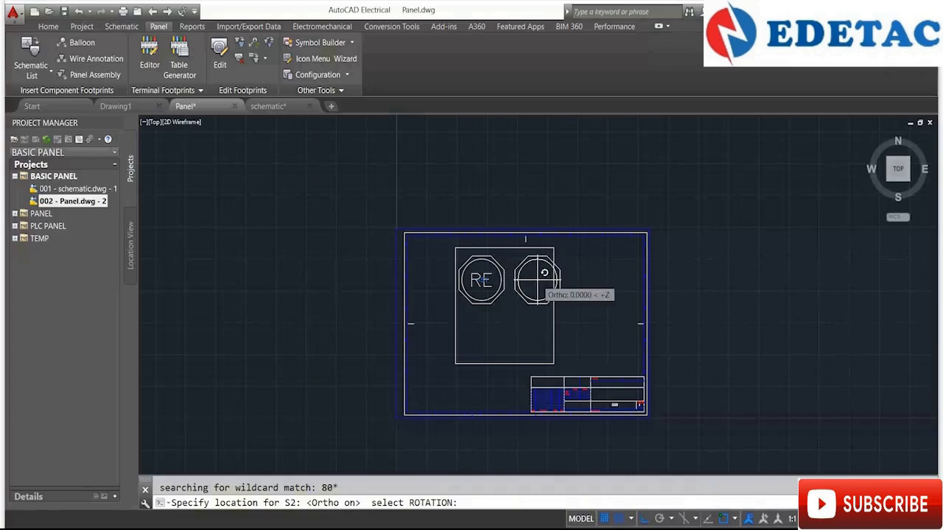
click(610, 272)
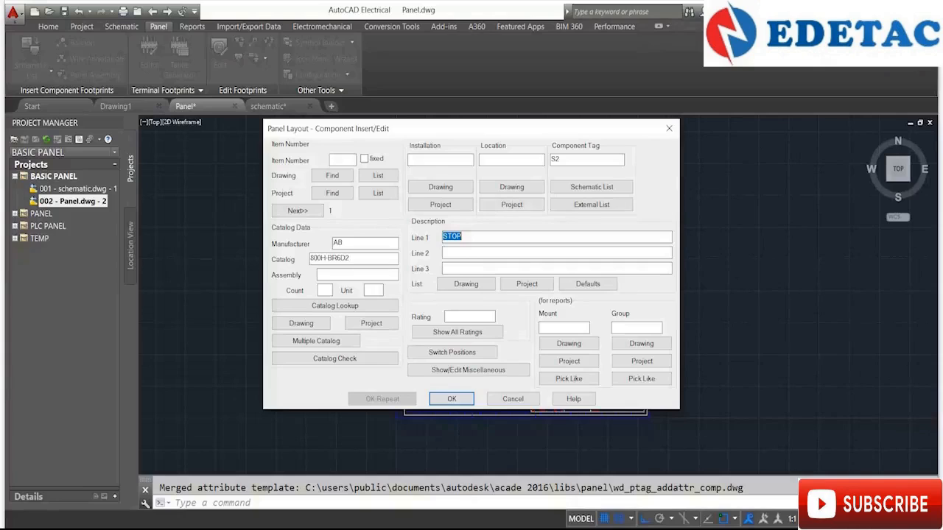
key(Return)
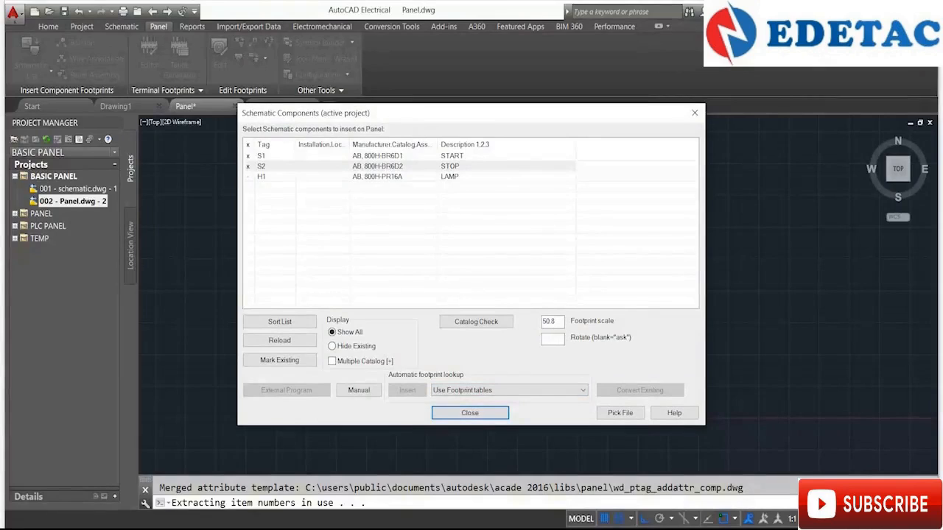
Insert the footprint of LAMP H1 (AB 800H-PR16A) centred below S1 and S2 at scale 50.8, and close the schematic component list.
click(409, 176)
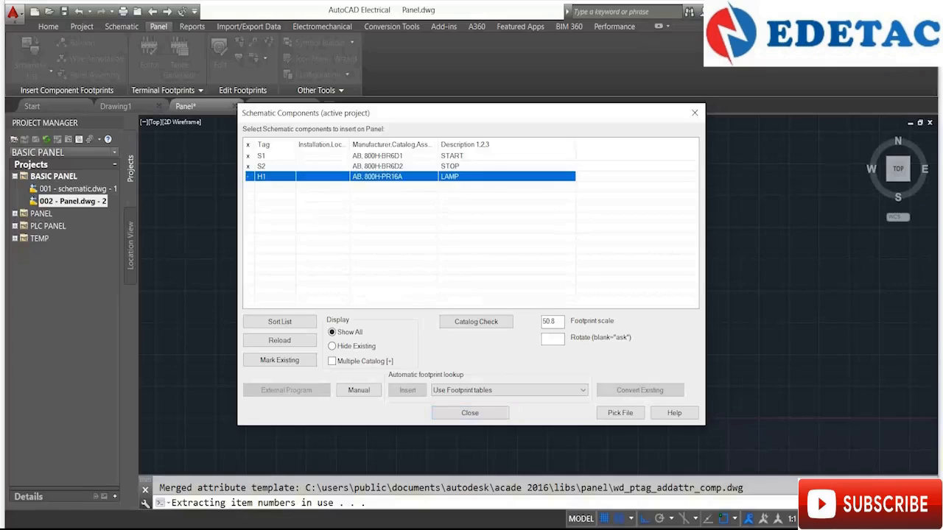
click(407, 390)
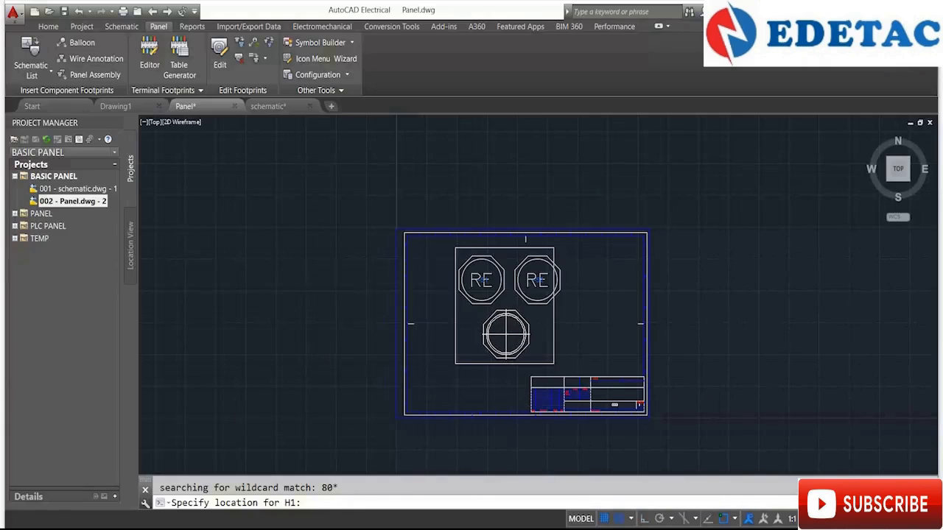
key(F8)
click(505, 335)
click(560, 335)
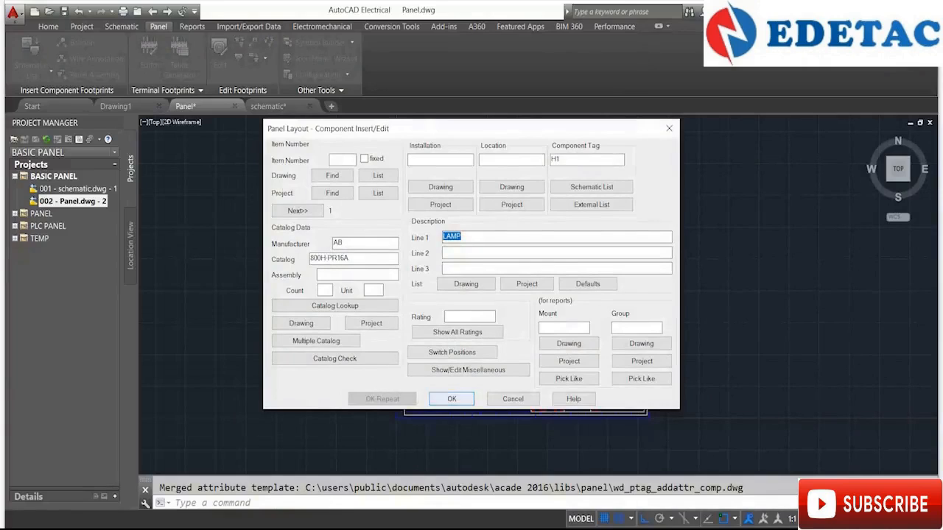
key(Return)
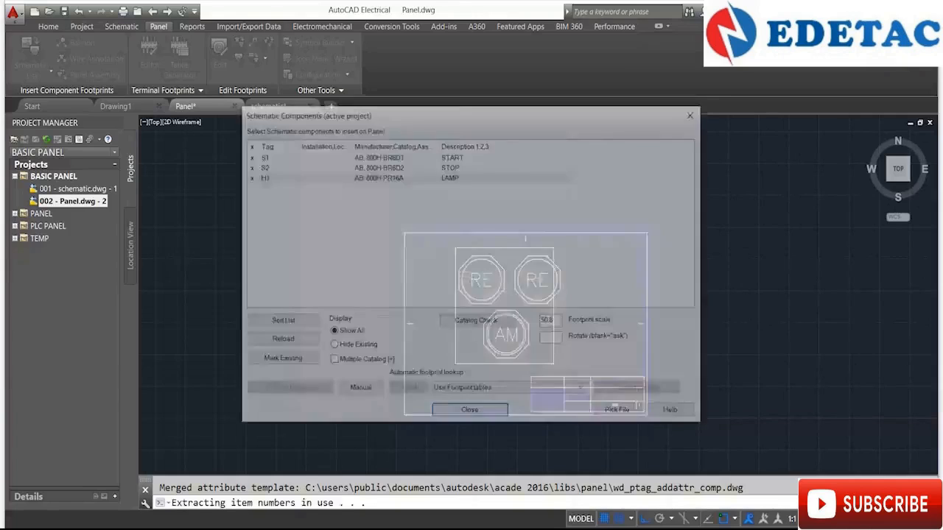
click(470, 413)
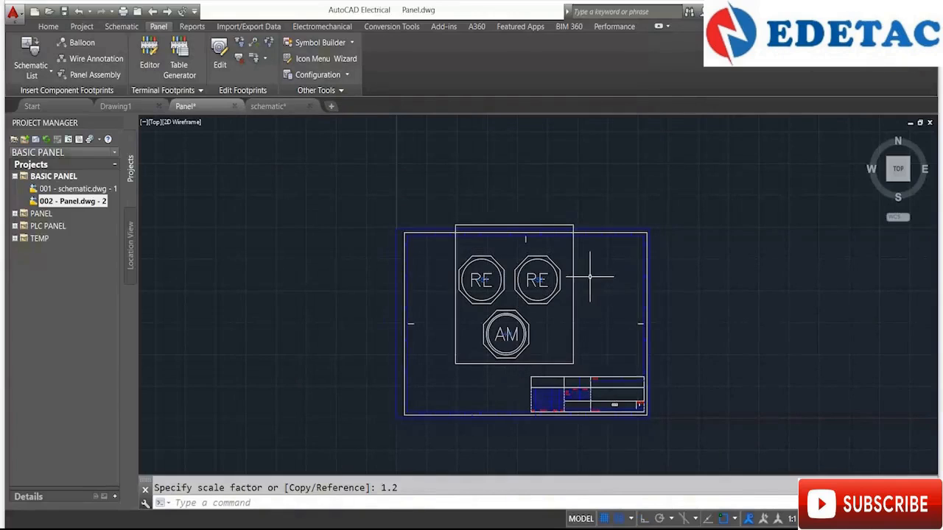
Move the enclosure outline down and to the left by its upper-right corner so it encloses all three footprints within the drawing border.
click(573, 270)
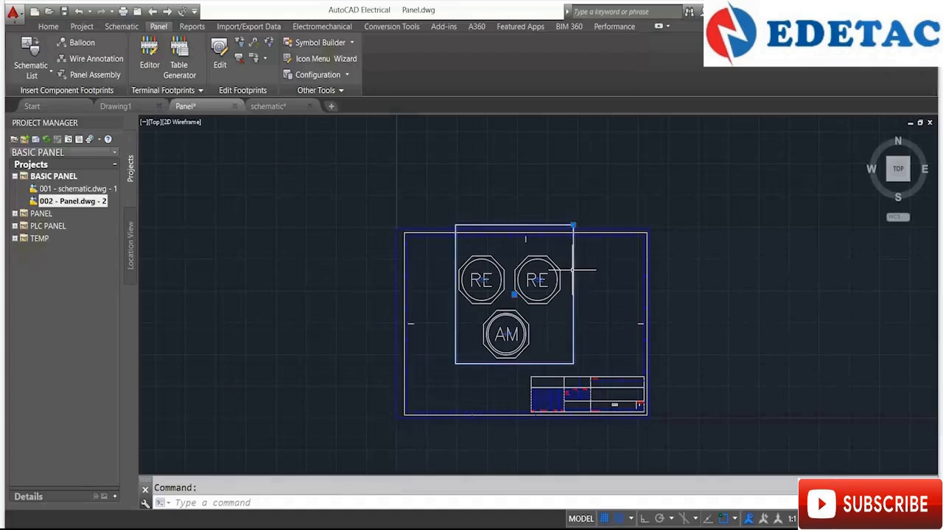
click(573, 225)
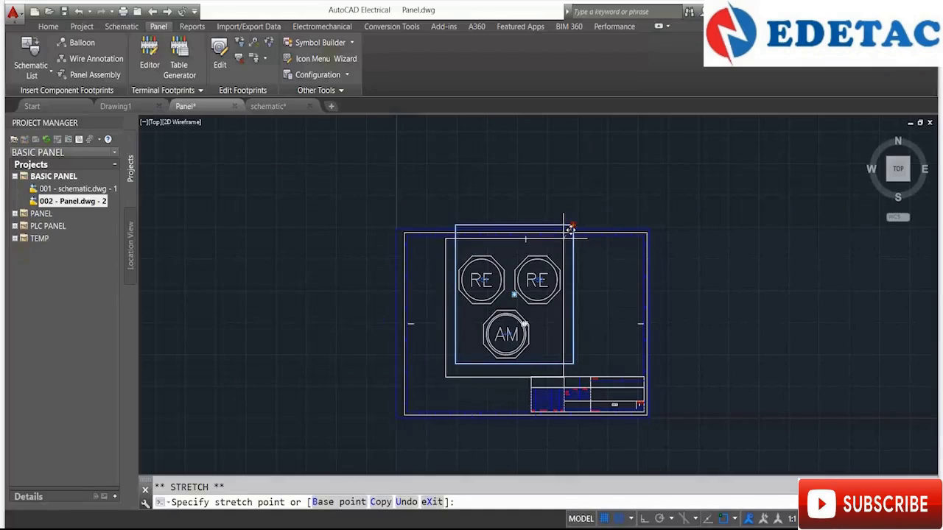
click(563, 236)
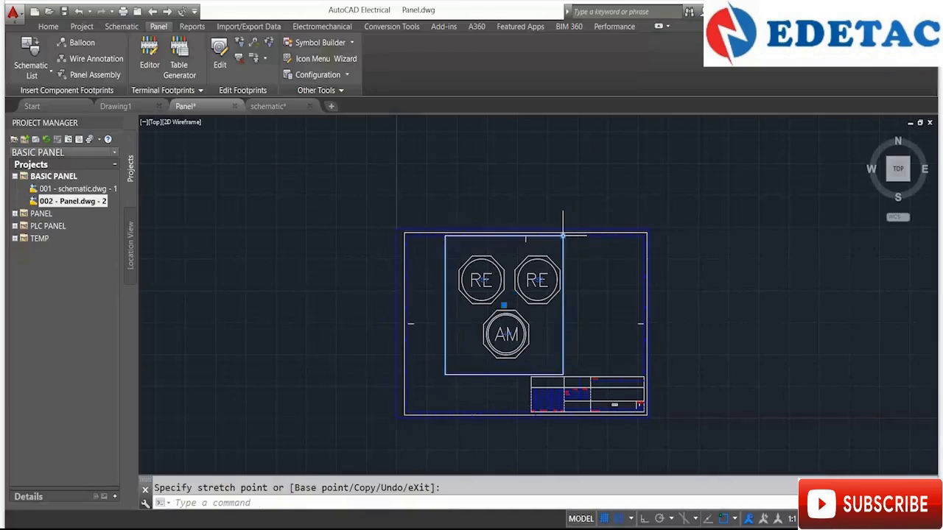
click(614, 344)
key(Escape)
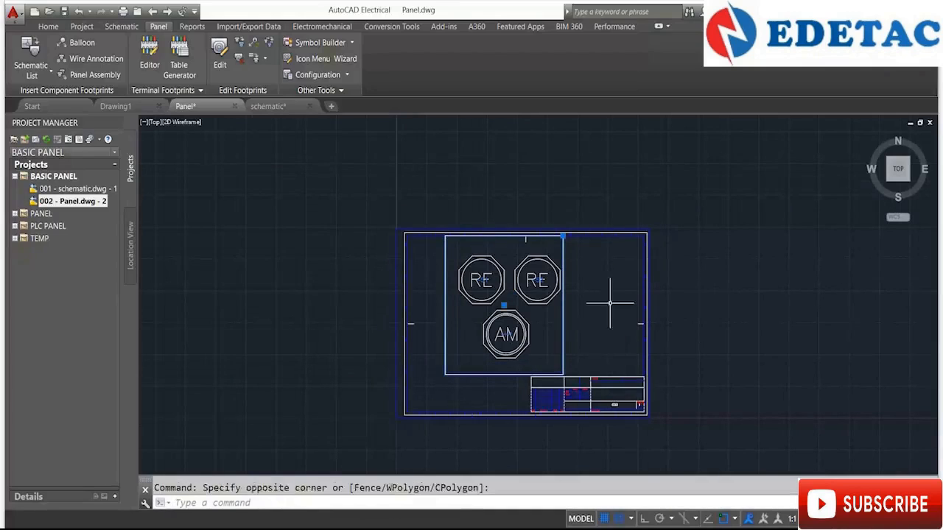
Surf from the S1 footprint to its schematic reference 1, 1-1, saving the panel drawing on the way.
scroll(604, 317, up, 2)
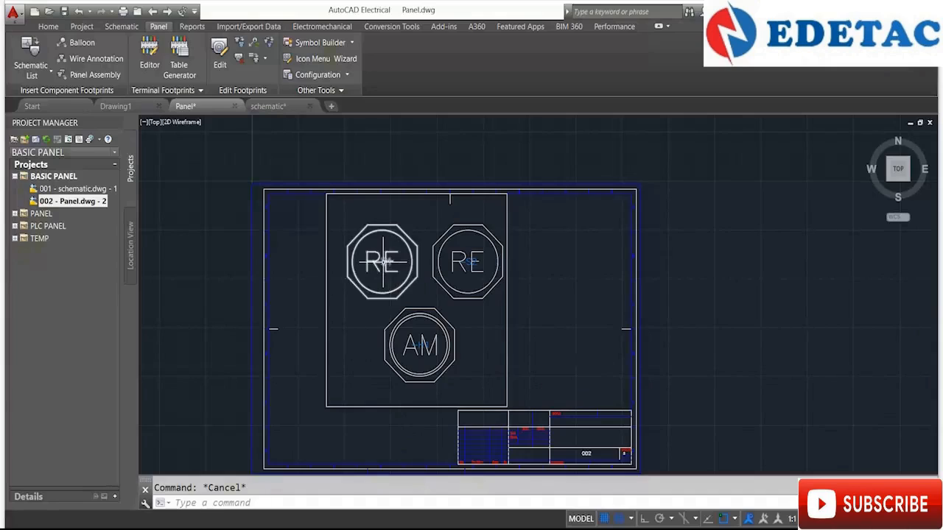
right_click(367, 259)
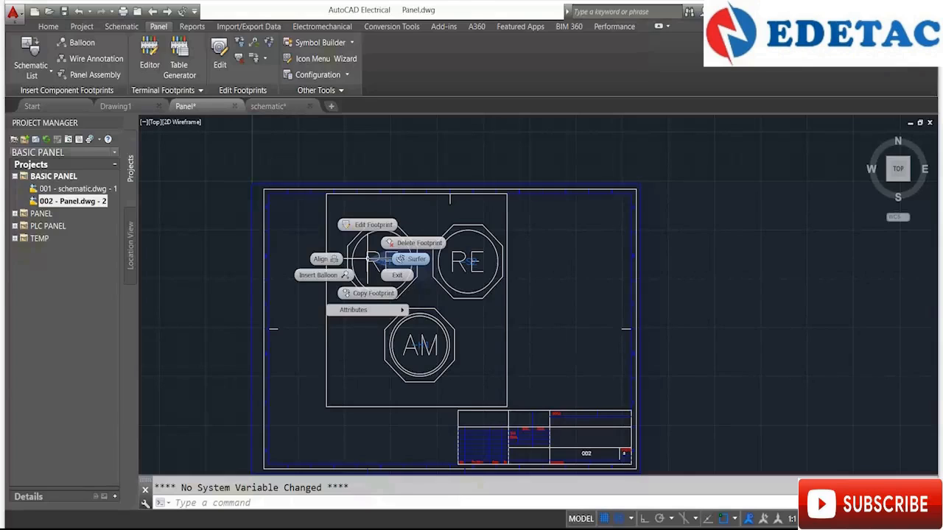
click(412, 259)
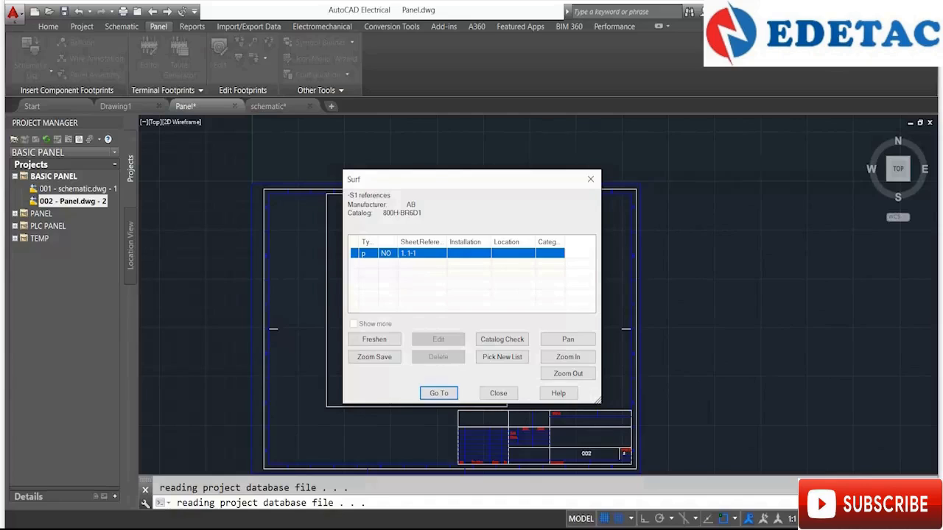
click(439, 392)
click(421, 278)
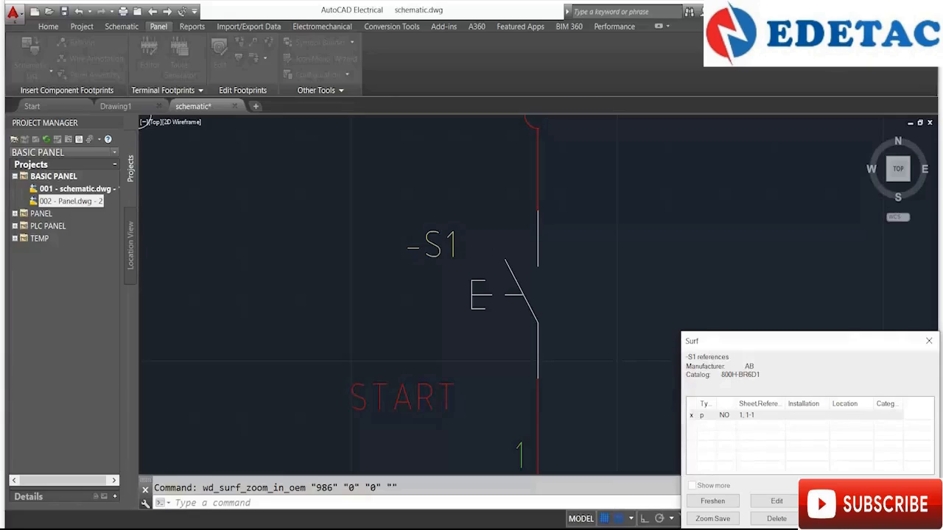
drag(803, 341, 738, 220)
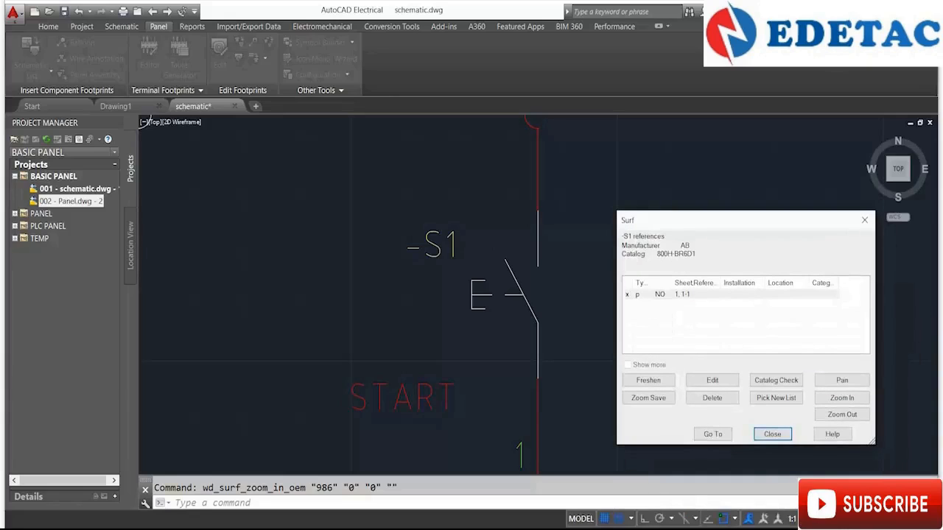
click(772, 434)
Surf from the START push button S1 in the schematic back to its panel footprint at 2, 1-1, saving the schematic.
scroll(526, 302, down, 6)
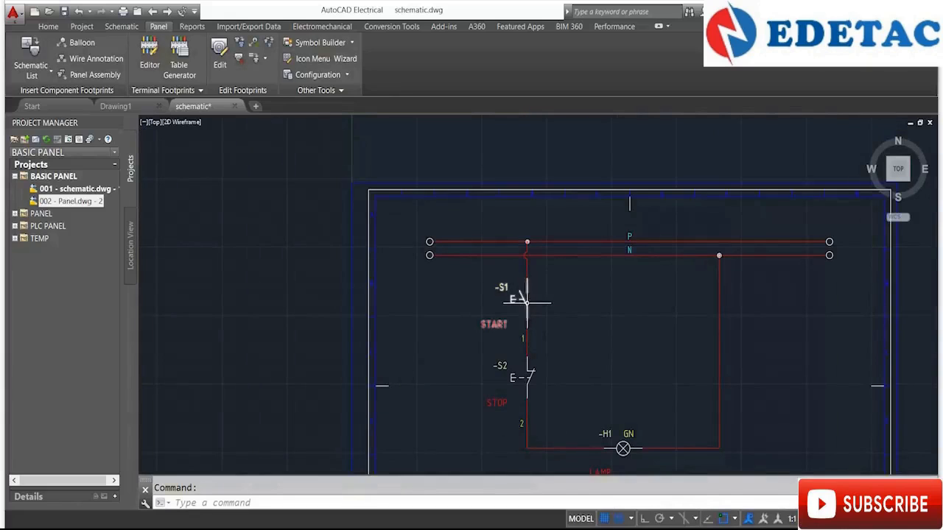
right_click(527, 302)
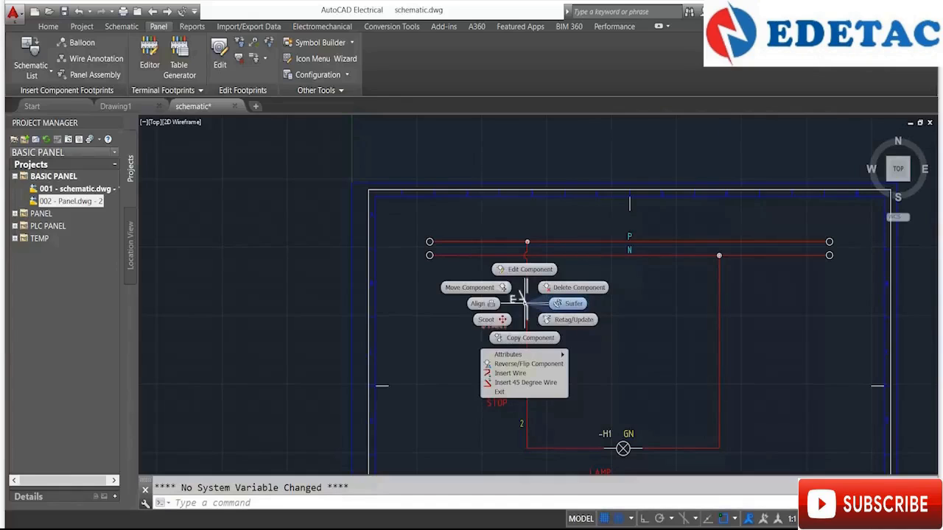
click(565, 303)
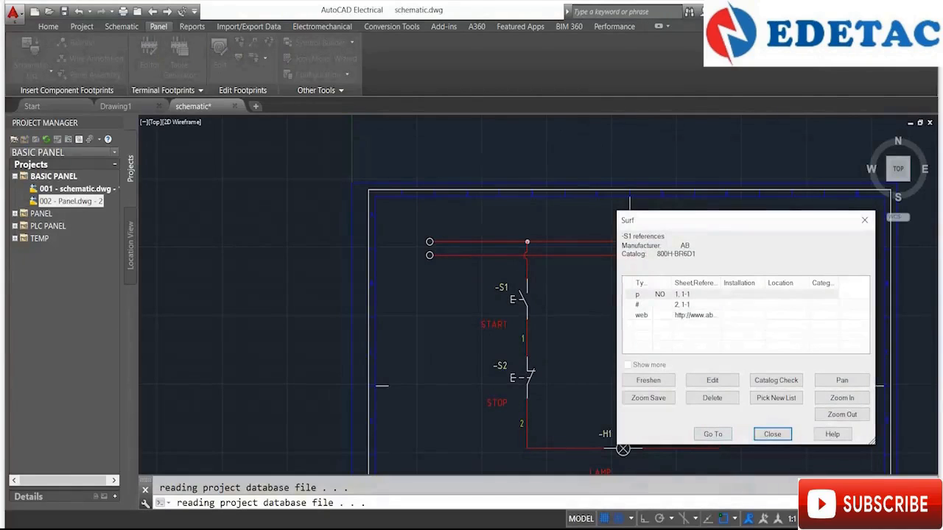
click(682, 304)
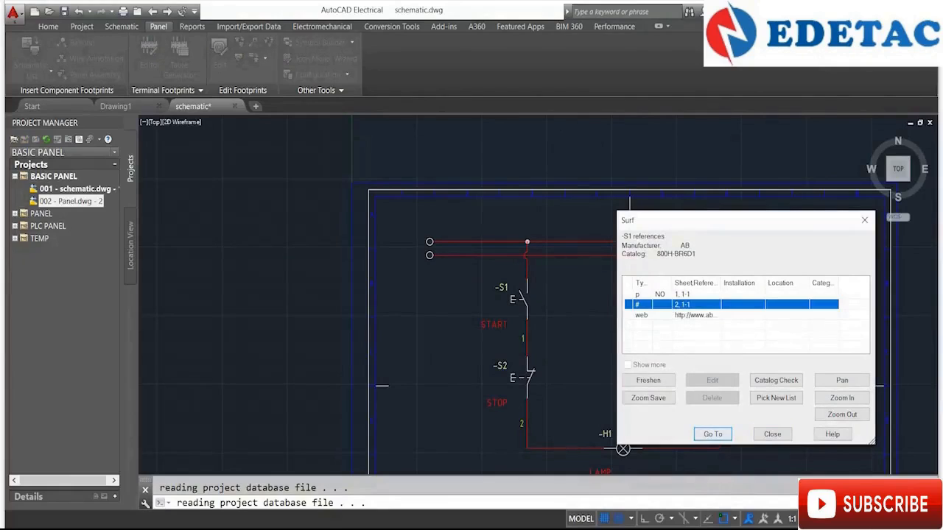
click(713, 434)
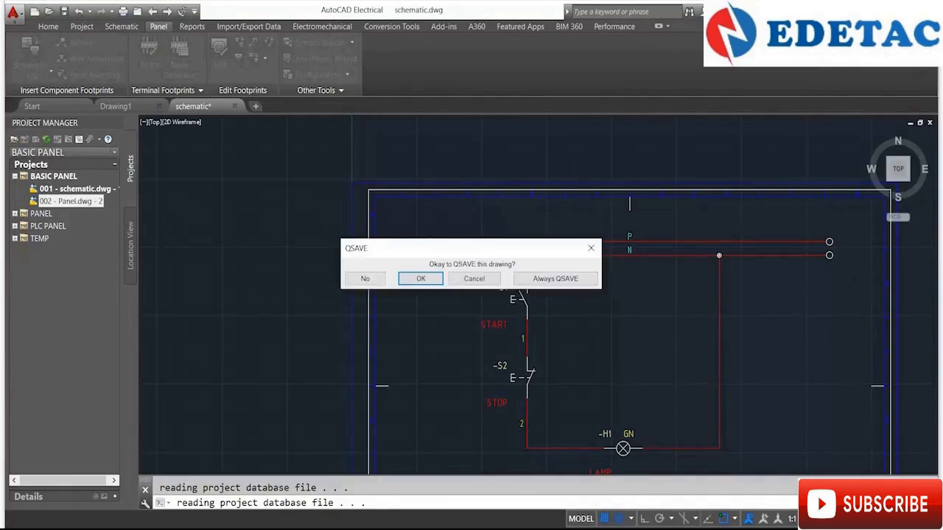
click(421, 278)
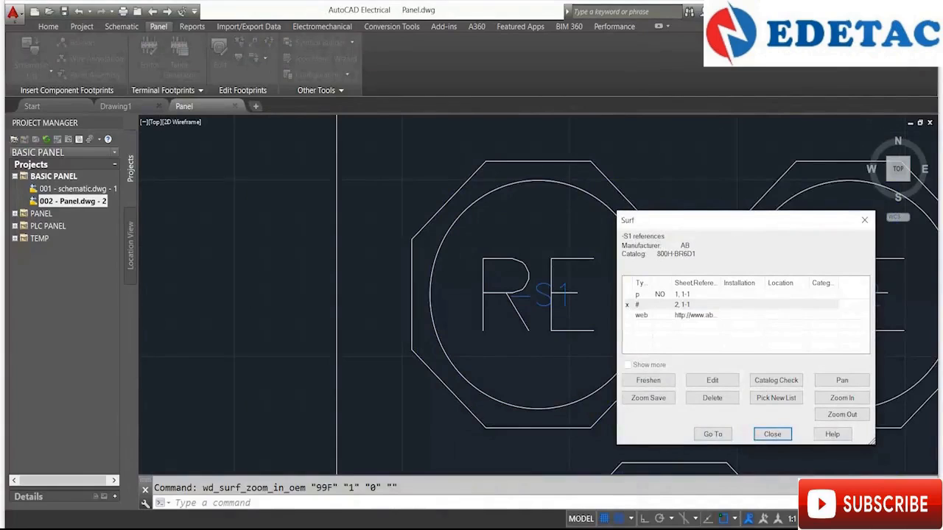
click(864, 220)
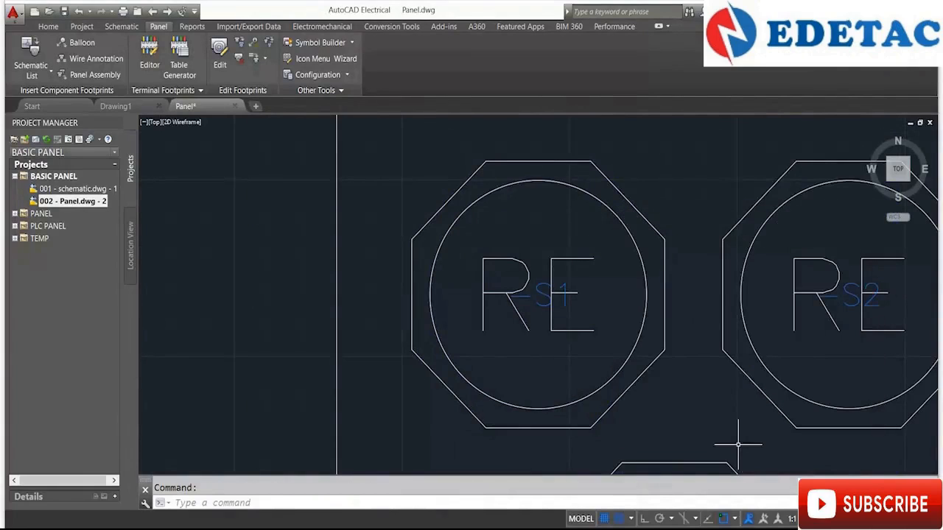
Surf from the H1 lamp footprint to its schematic reference 1, 2-1.
scroll(726, 404, down, 4)
scroll(714, 387, up, 2)
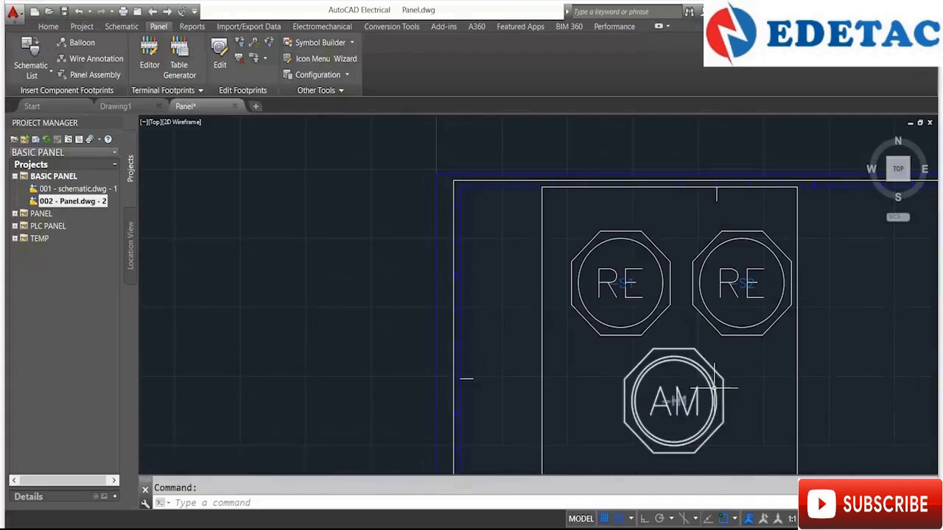
mouse_move(714, 397)
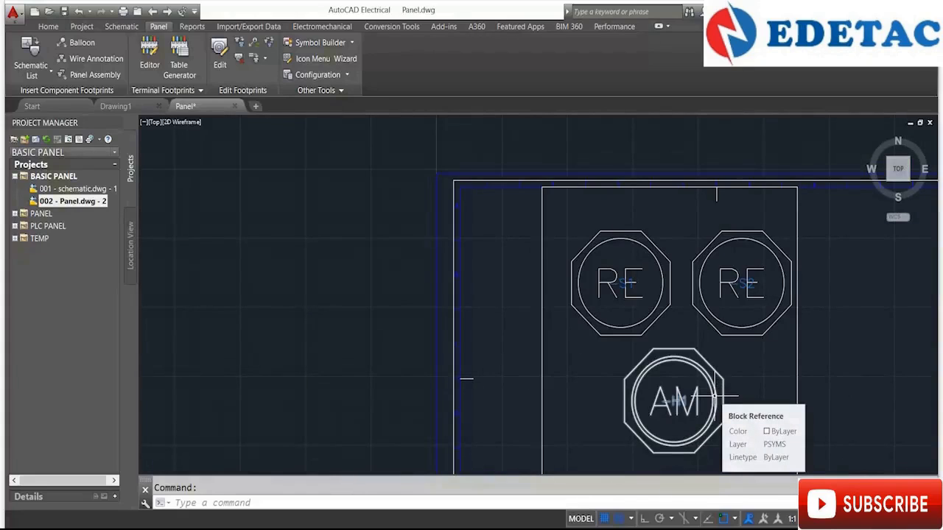
right_click(714, 397)
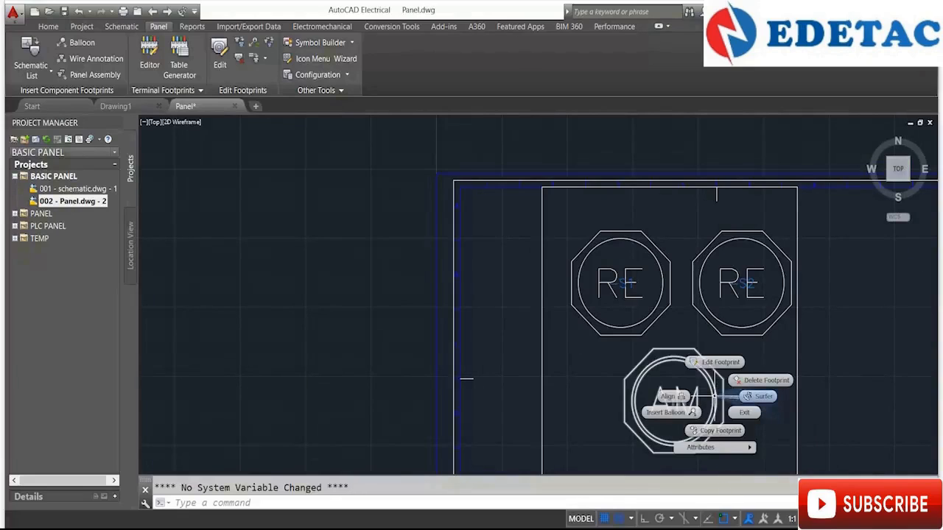
click(752, 397)
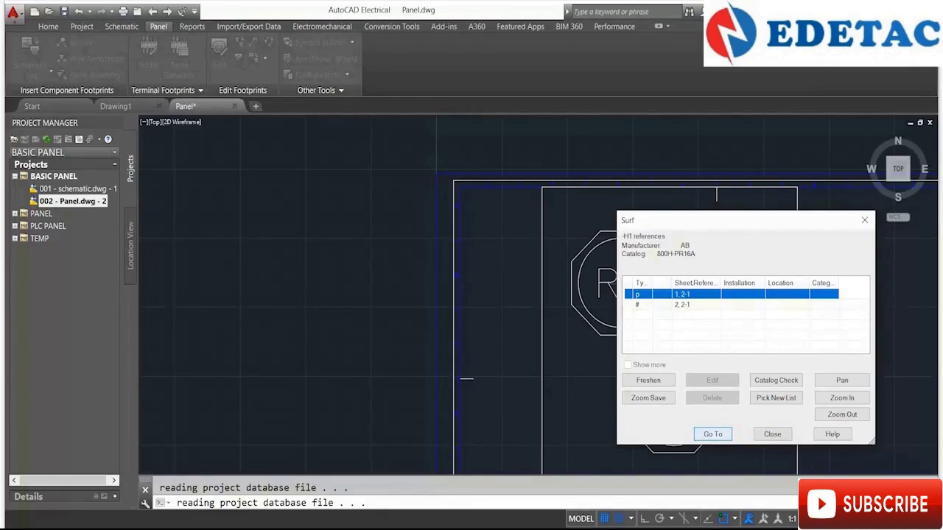
click(713, 434)
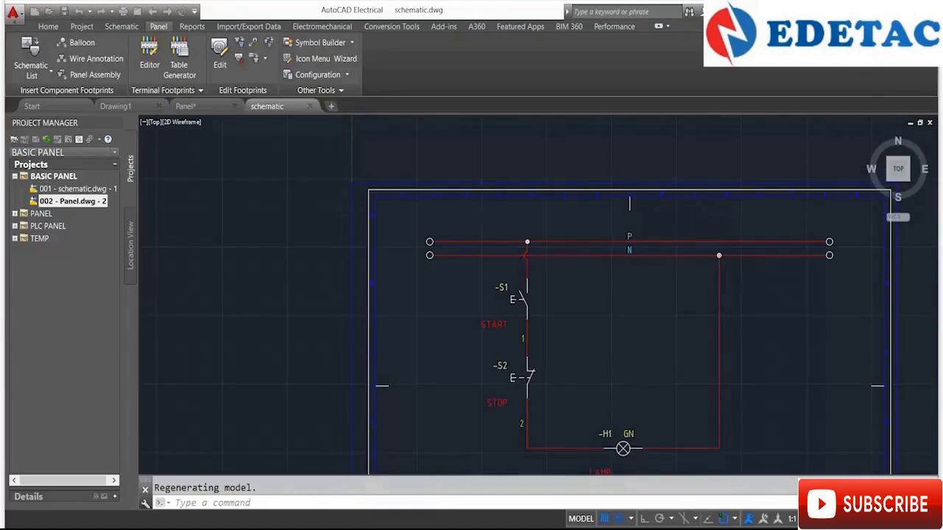